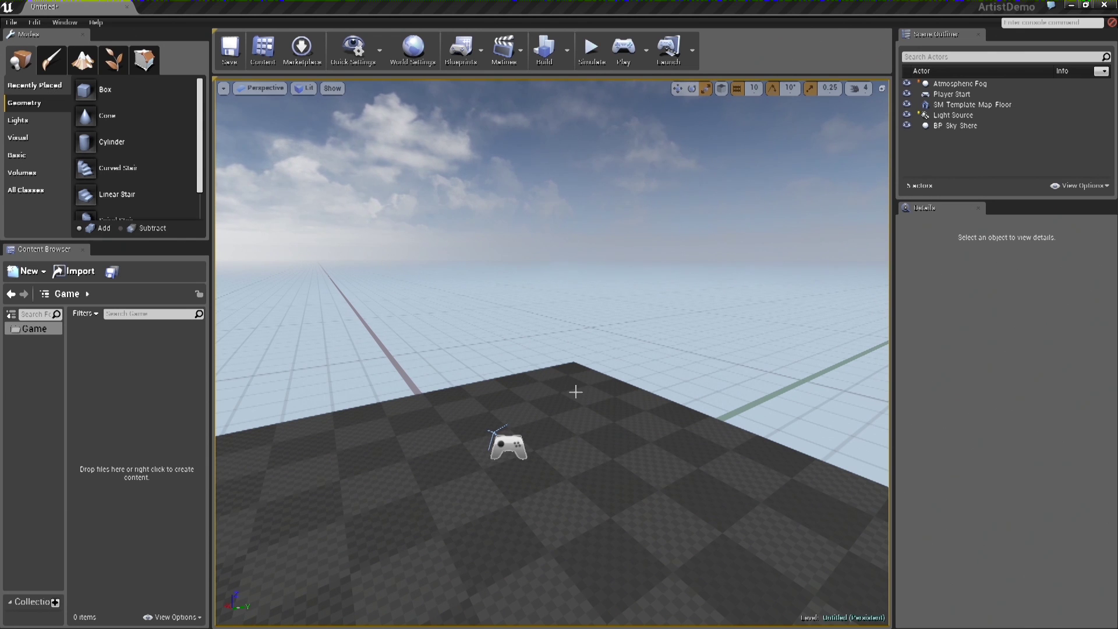
Look through the Paint, Landscape, Foliage and Geometry Editing modes, and return to Place mode
{"action": "left_click_drag", "start_coordinate": [583, 389], "coordinate": [568, 434]}
{"action": "mouse_move", "coordinate": [563, 349]}
{"action": "left_mouse_down"}
{"action": "mouse_move", "coordinate": [565, 396]}
{"action": "mouse_move", "coordinate": [564, 350]}
{"action": "left_mouse_up"}
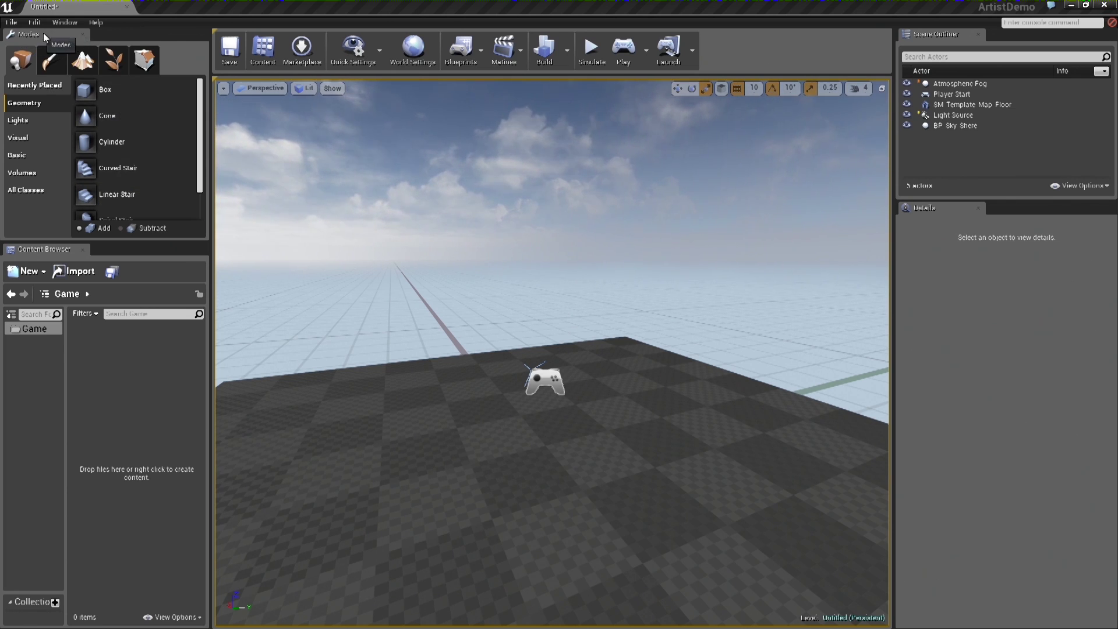
{"action": "left_click", "coordinate": [52, 61]}
{"action": "left_click", "coordinate": [82, 61]}
{"action": "left_click", "coordinate": [113, 61]}
{"action": "left_click", "coordinate": [144, 61]}
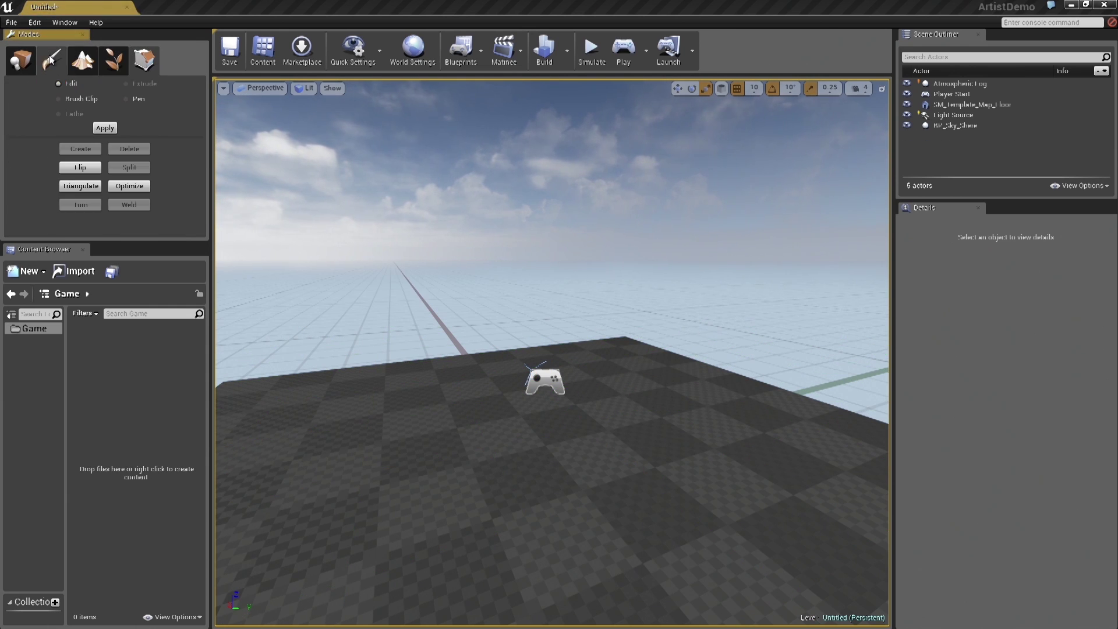
{"action": "left_click", "coordinate": [20, 61]}
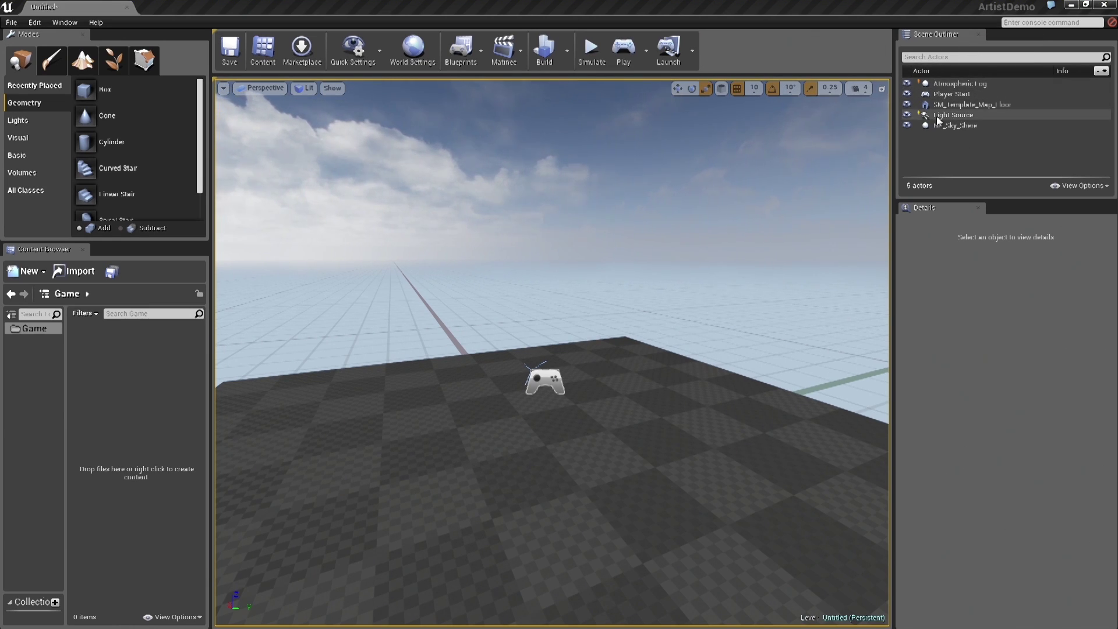
Select the SM_Template_Map_Floor actor and switch its visibility off and back on in the Scene Outliner
{"action": "right_click_drag", "start_coordinate": [644, 320], "coordinate": [688, 335]}
{"action": "mouse_move", "coordinate": [480, 287]}
{"action": "right_mouse_down"}
{"action": "mouse_move", "coordinate": [491, 283]}
{"action": "mouse_move", "coordinate": [479, 287]}
{"action": "right_mouse_up"}
{"action": "left_click", "coordinate": [514, 410]}
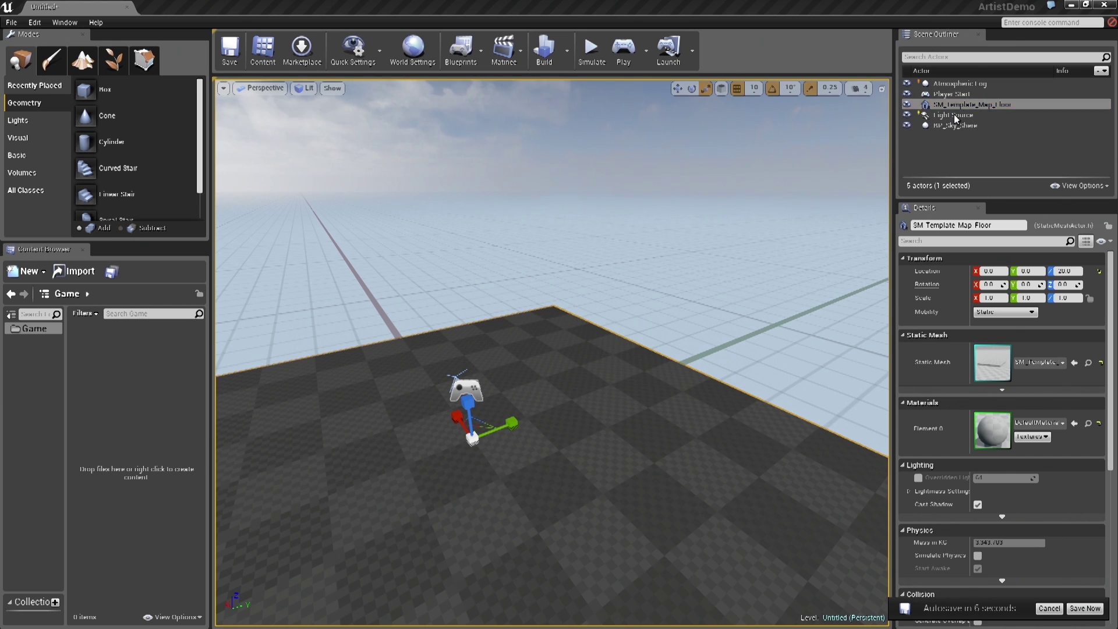
{"action": "left_click", "coordinate": [907, 105]}
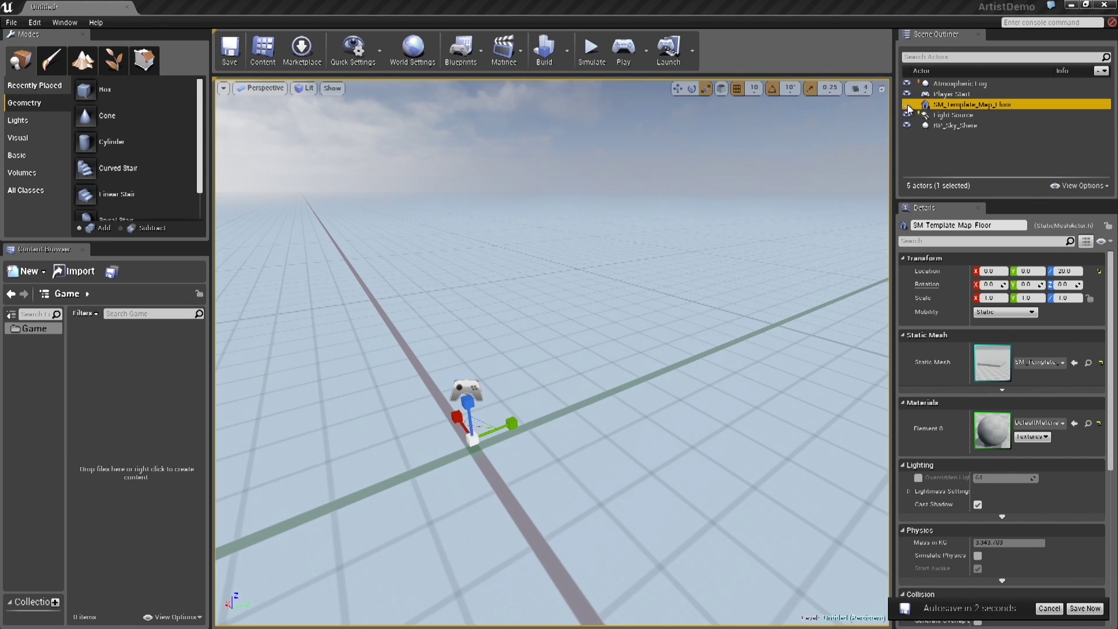
{"action": "left_click", "coordinate": [908, 105]}
{"action": "double_click", "coordinate": [908, 105]}
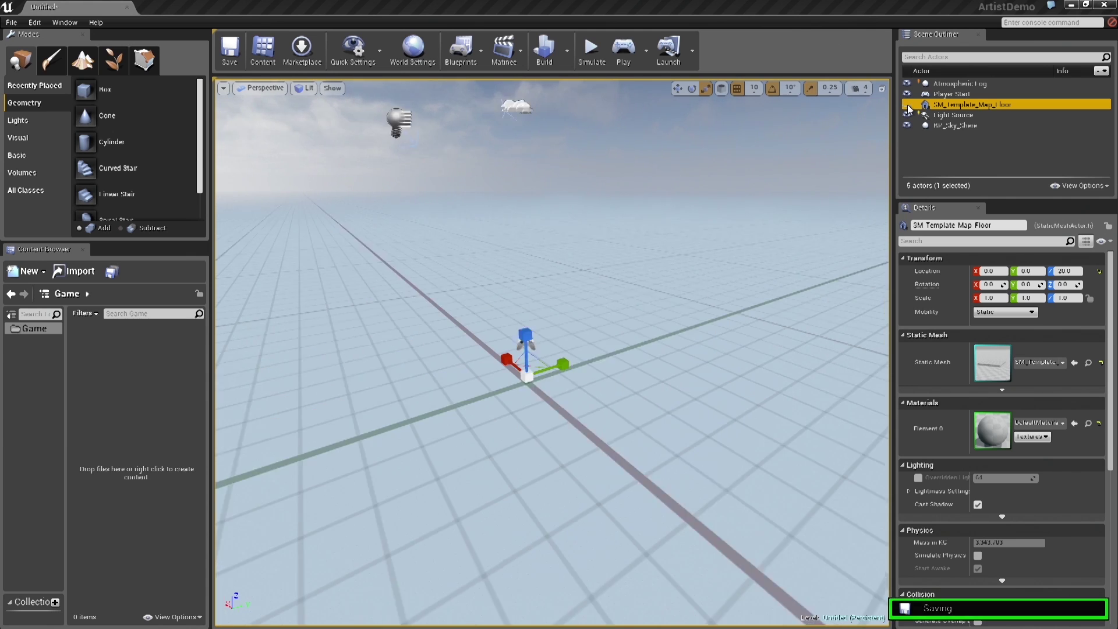
{"action": "left_click", "coordinate": [908, 106]}
{"action": "left_click", "coordinate": [908, 106]}
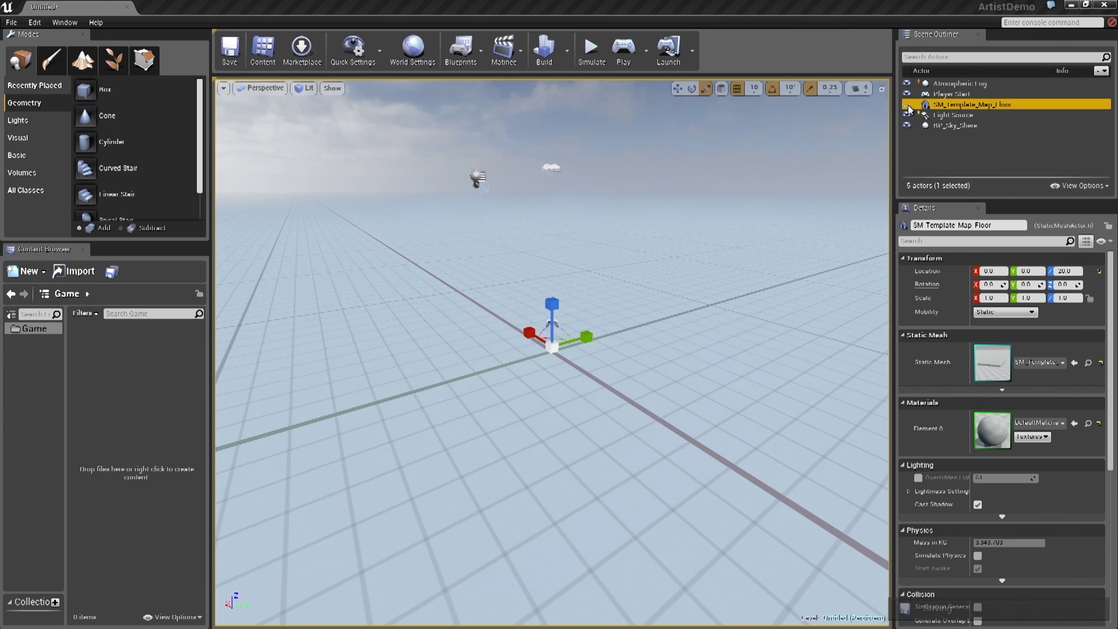
{"action": "left_click", "coordinate": [907, 105]}
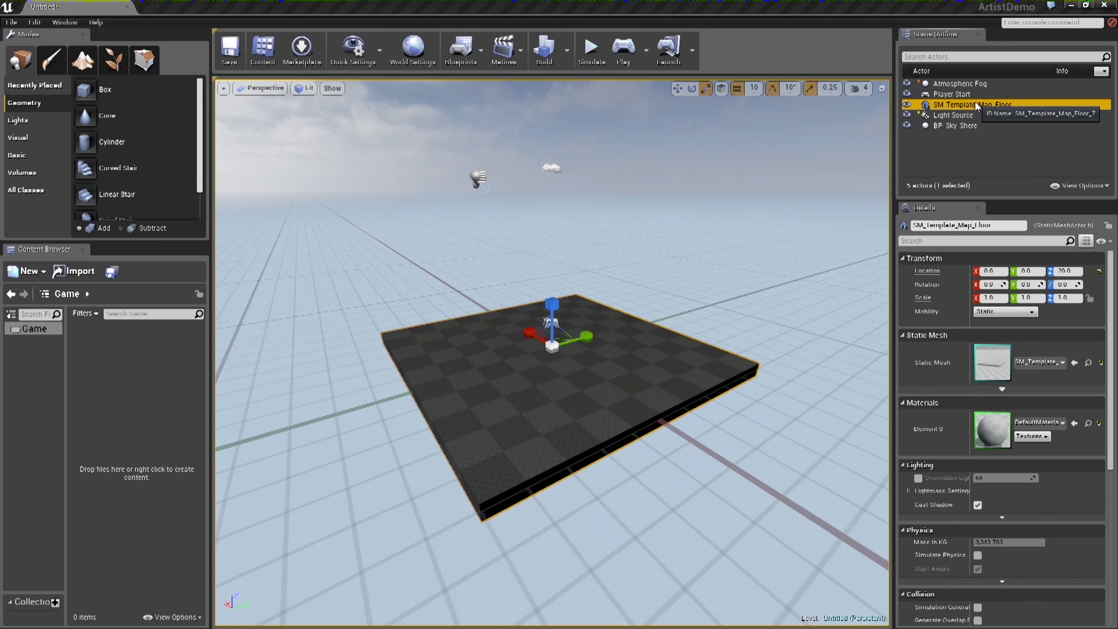
Frame the sky sphere actor in the viewport, frame SM_Template_Map_Floor, and clear the selection
{"action": "left_click", "coordinate": [559, 242]}
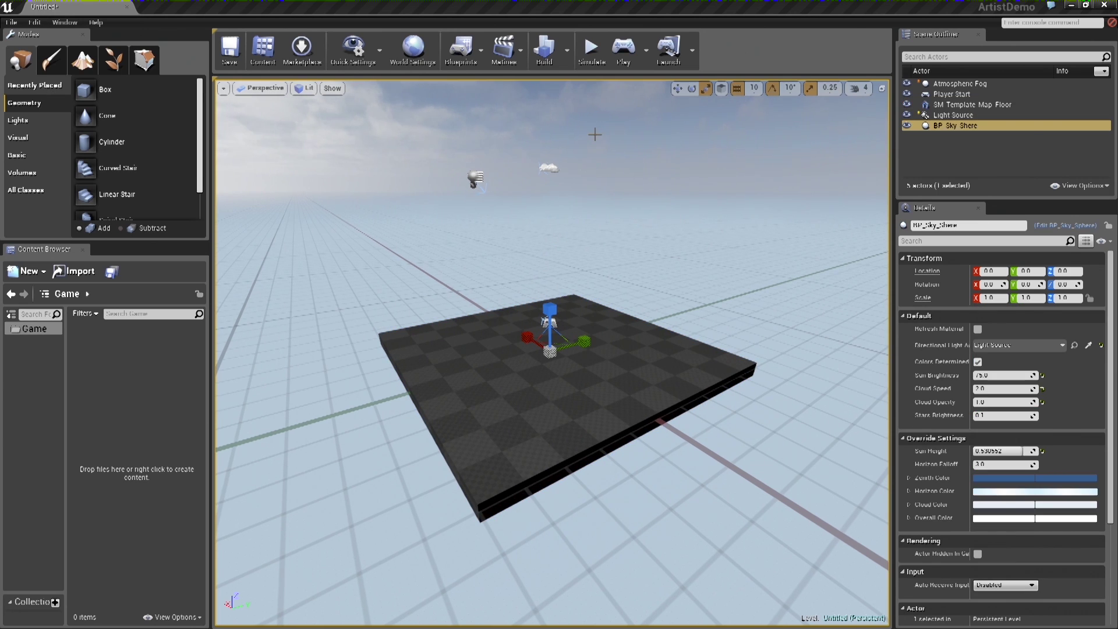
{"action": "double_click", "coordinate": [957, 125]}
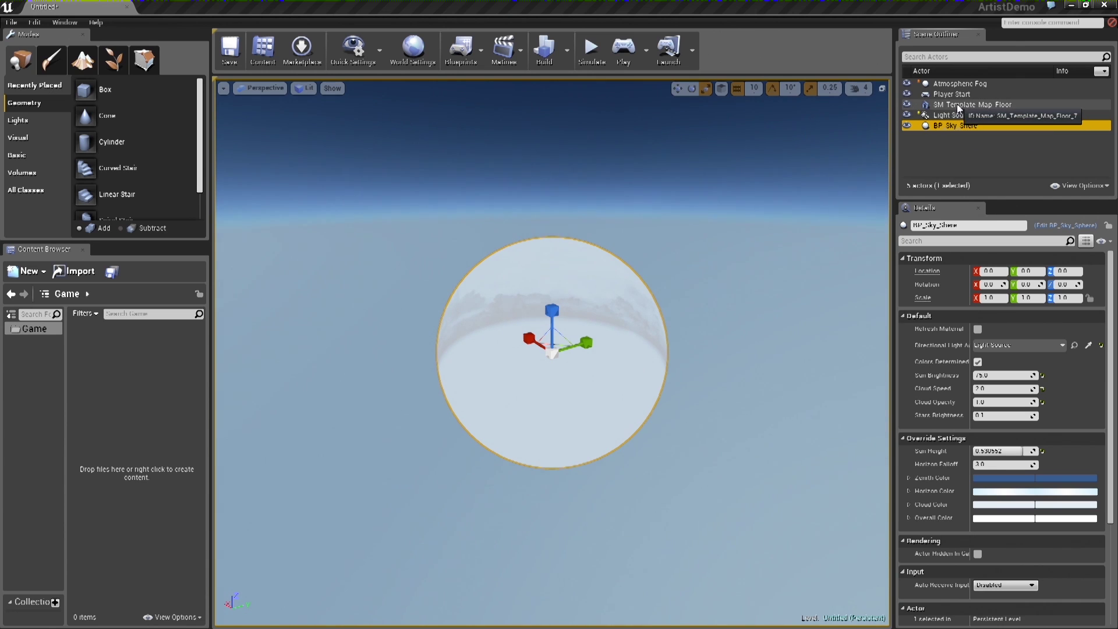
{"action": "double_click", "coordinate": [959, 106]}
{"action": "scroll", "coordinate": [474, 412], "scroll_direction": "up", "scroll_amount": 2}
{"action": "scroll", "coordinate": [520, 368], "scroll_direction": "up", "scroll_amount": 6}
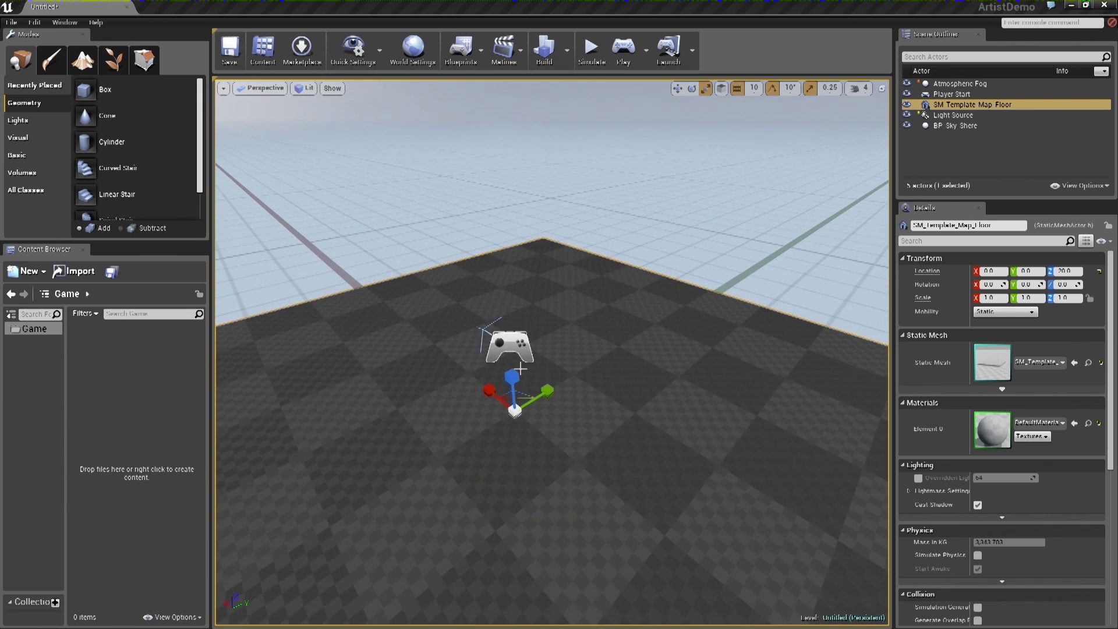
{"action": "scroll", "coordinate": [520, 368], "scroll_direction": "down", "scroll_amount": 2}
{"action": "left_click", "coordinate": [864, 234]}
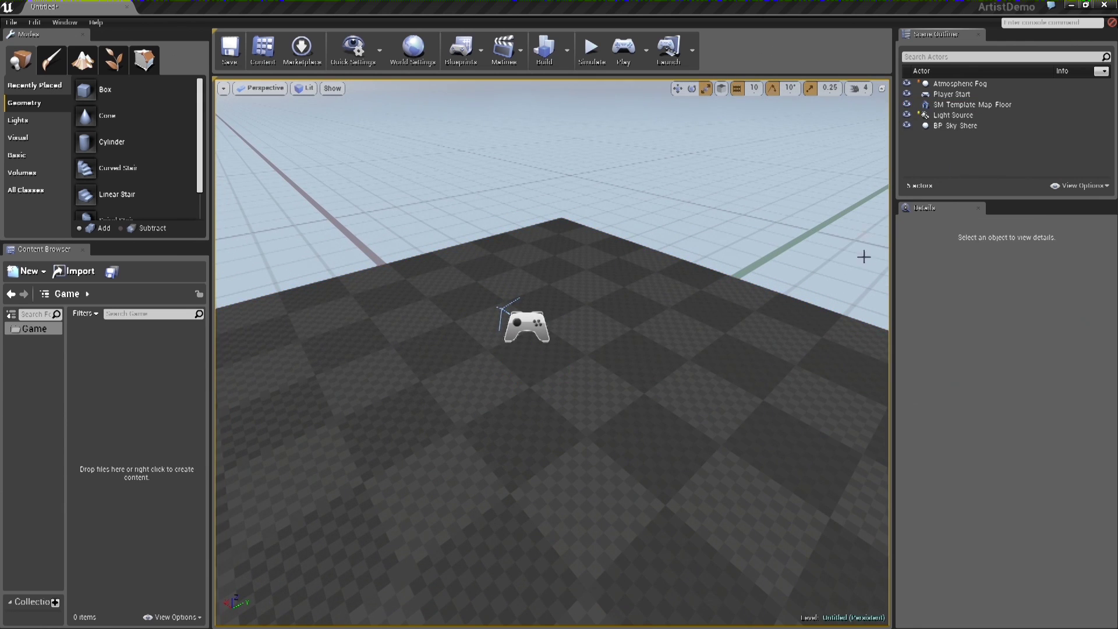
Select the template map floor and examine its Static Mesh asset options and other properties
{"action": "left_click", "coordinate": [654, 315]}
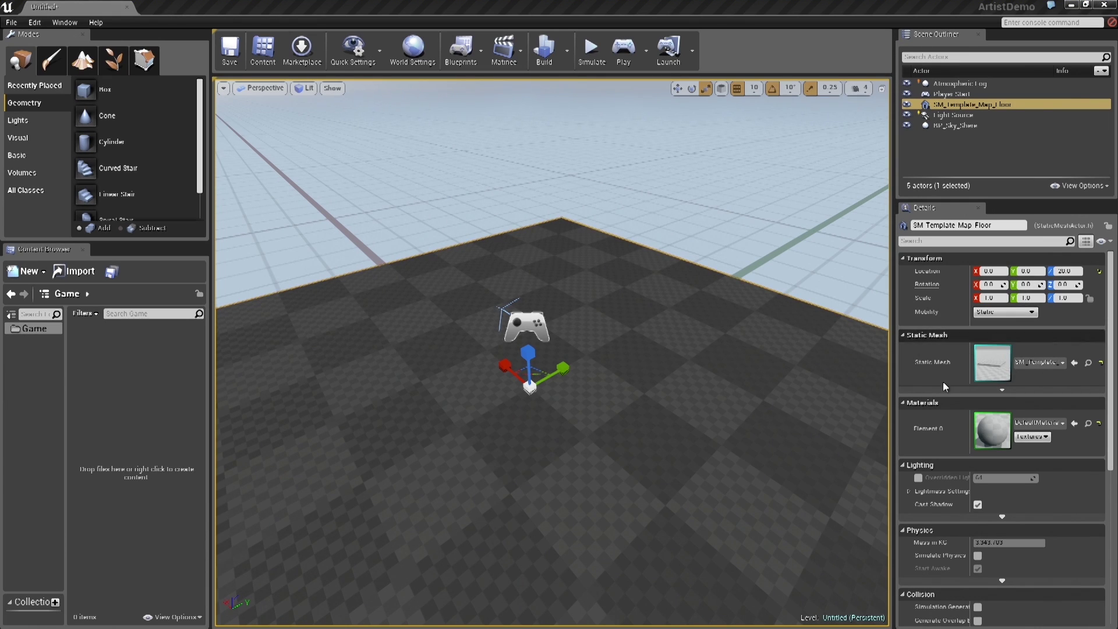
{"action": "right_click_drag", "start_coordinate": [684, 200], "coordinate": [721, 207]}
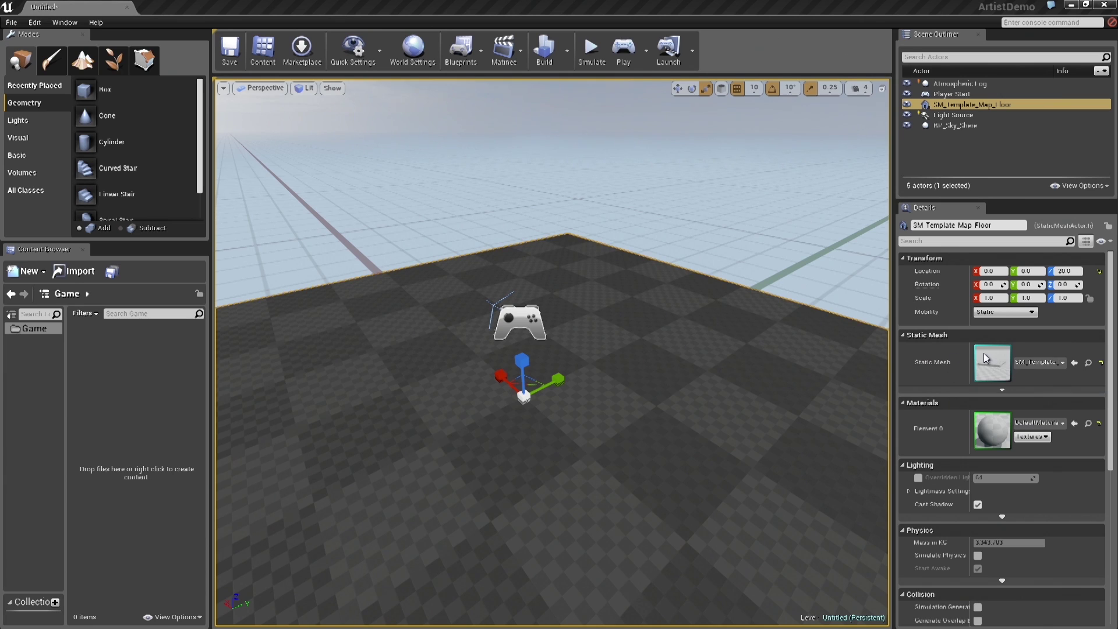
{"action": "left_click", "coordinate": [1063, 362]}
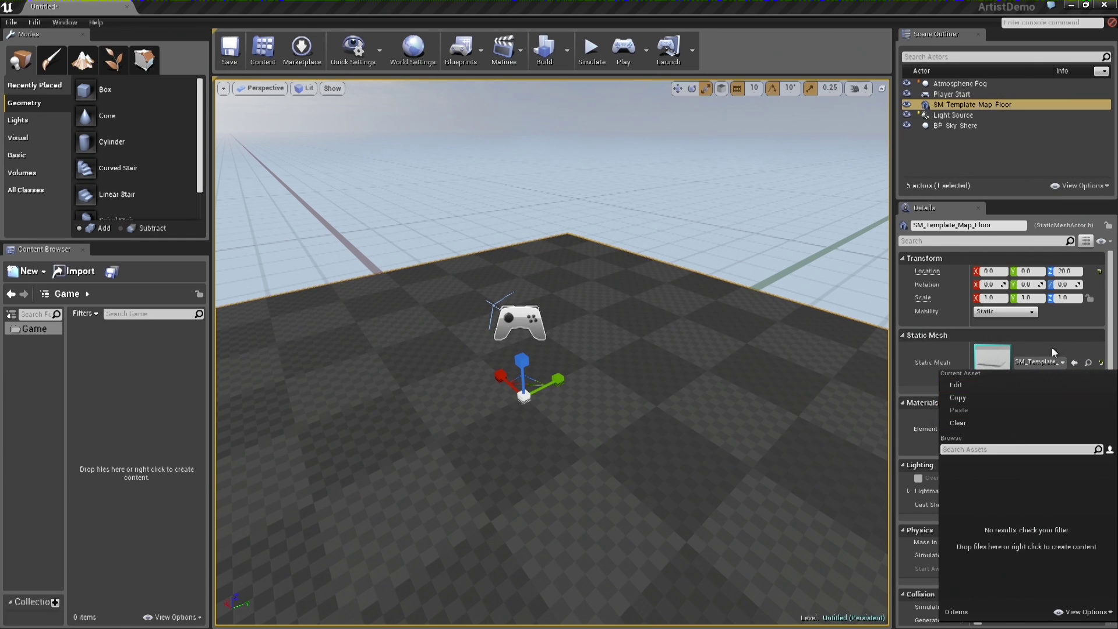
{"action": "left_click", "coordinate": [1084, 346]}
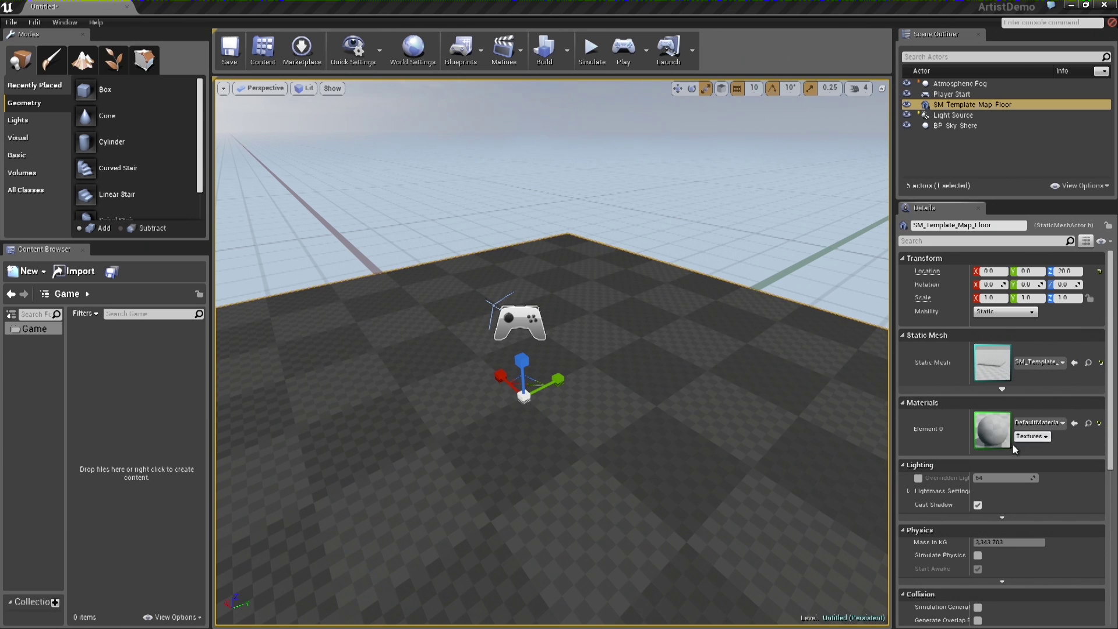
{"action": "mouse_move", "coordinate": [1112, 390]}
{"action": "left_mouse_down"}
{"action": "mouse_move", "coordinate": [1112, 540]}
{"action": "mouse_move", "coordinate": [1112, 390]}
{"action": "left_mouse_up"}
Look around the template floor from different angles and distances in the Perspective viewport
{"action": "right_click_drag", "start_coordinate": [609, 367], "coordinate": [632, 399]}
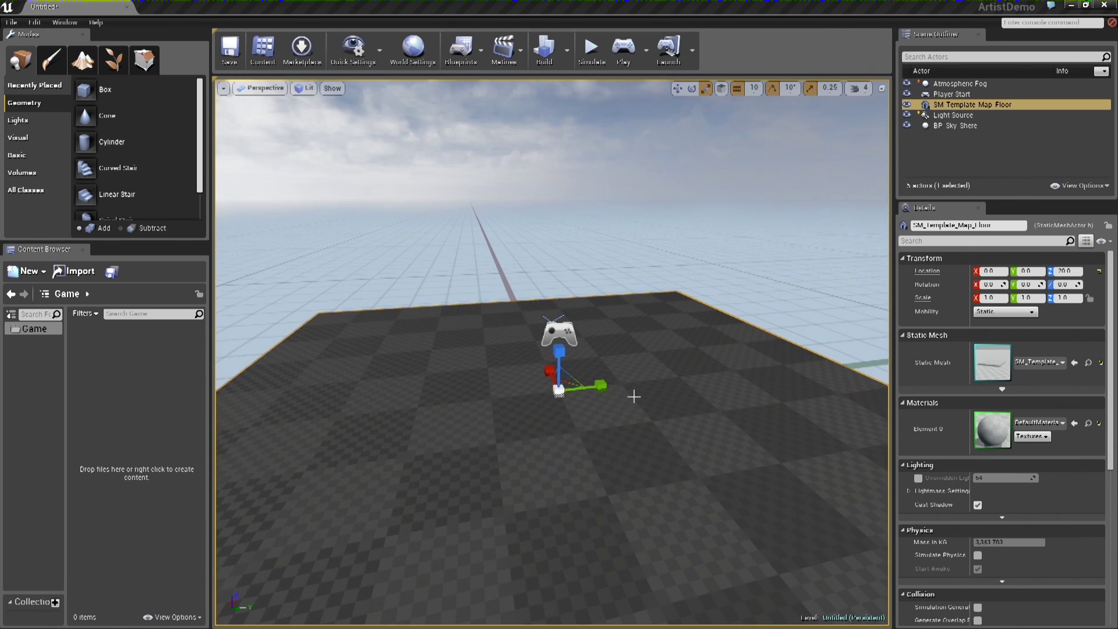
{"action": "left_click_drag", "start_coordinate": [531, 444], "coordinate": [786, 390]}
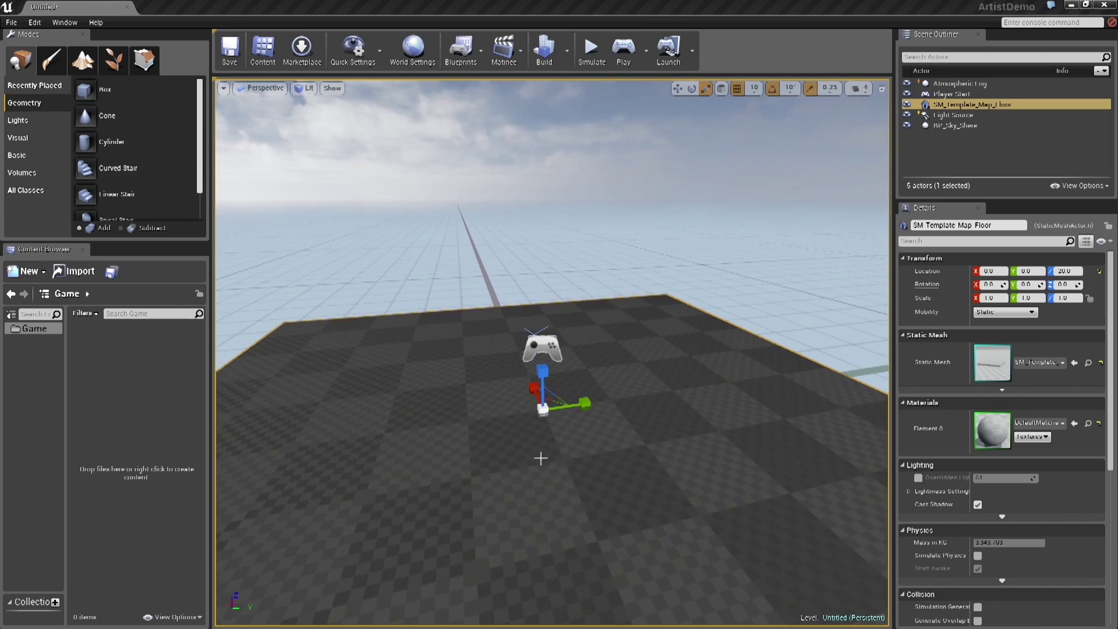
{"action": "right_click_drag", "start_coordinate": [554, 353], "coordinate": [600, 352]}
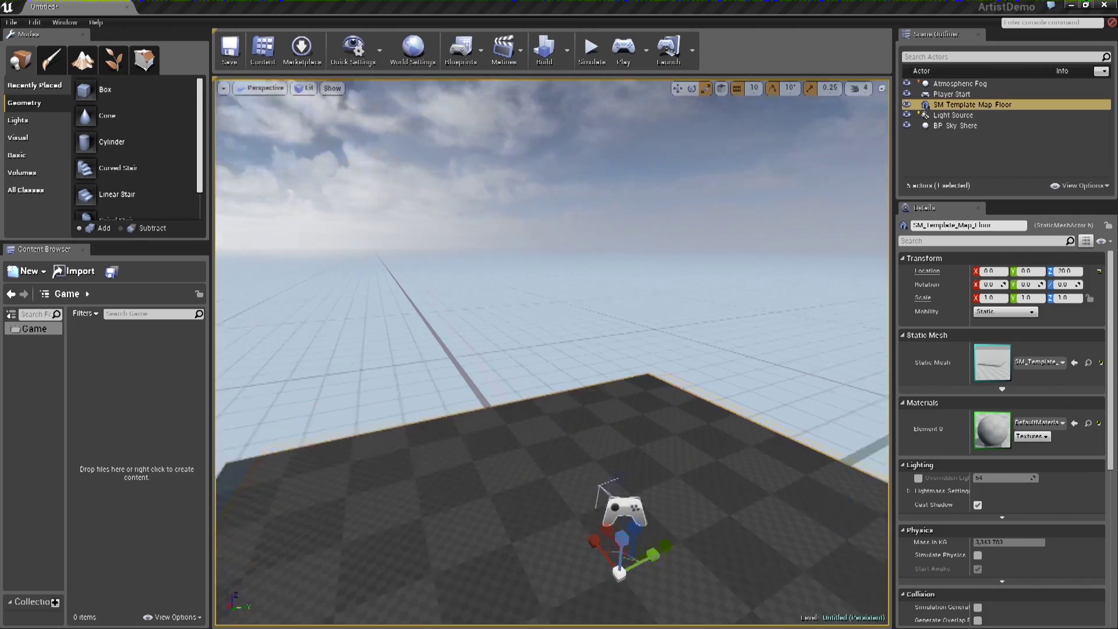
{"action": "right_click_drag", "start_coordinate": [600, 352], "coordinate": [449, 303]}
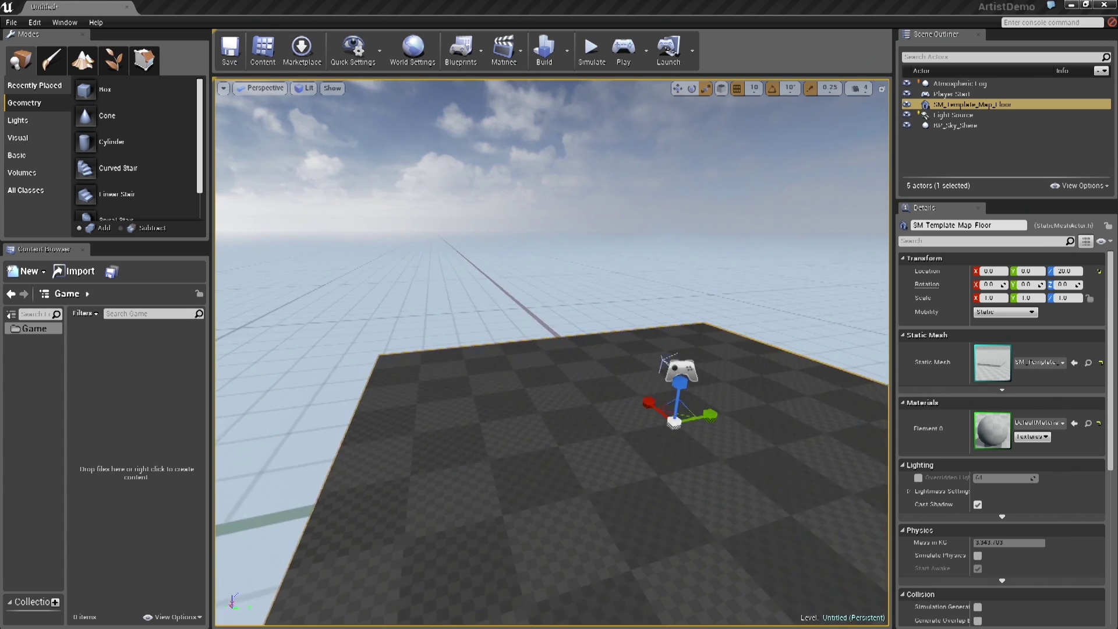
{"action": "right_click_drag", "start_coordinate": [449, 303], "coordinate": [408, 306]}
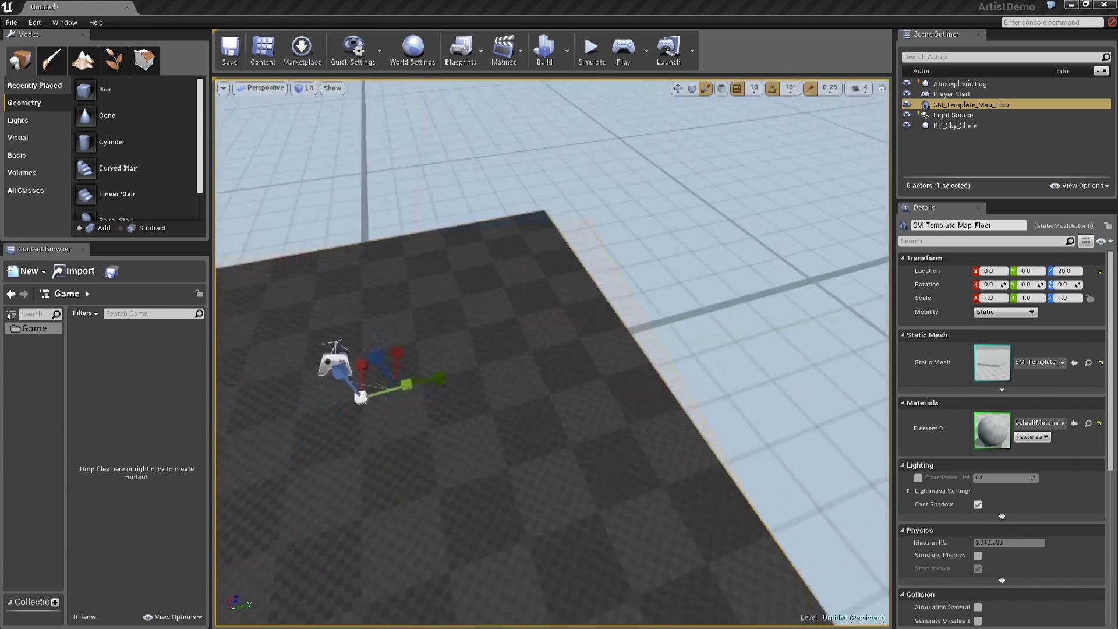
{"action": "right_click_drag", "start_coordinate": [407, 305], "coordinate": [410, 323]}
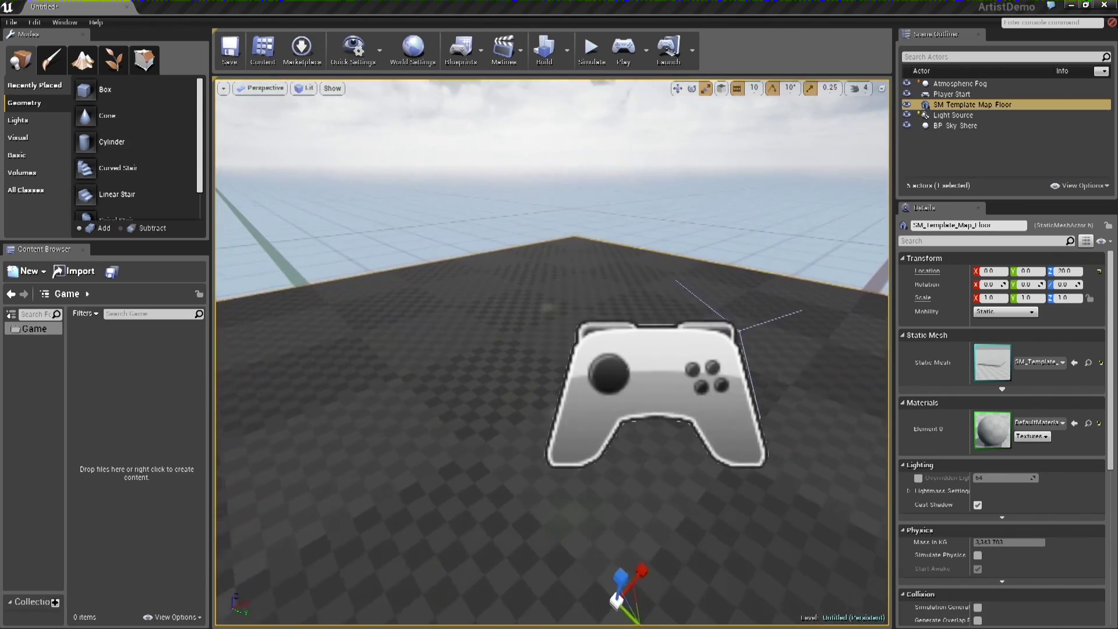
{"action": "right_click_drag", "start_coordinate": [552, 352], "coordinate": [547, 300]}
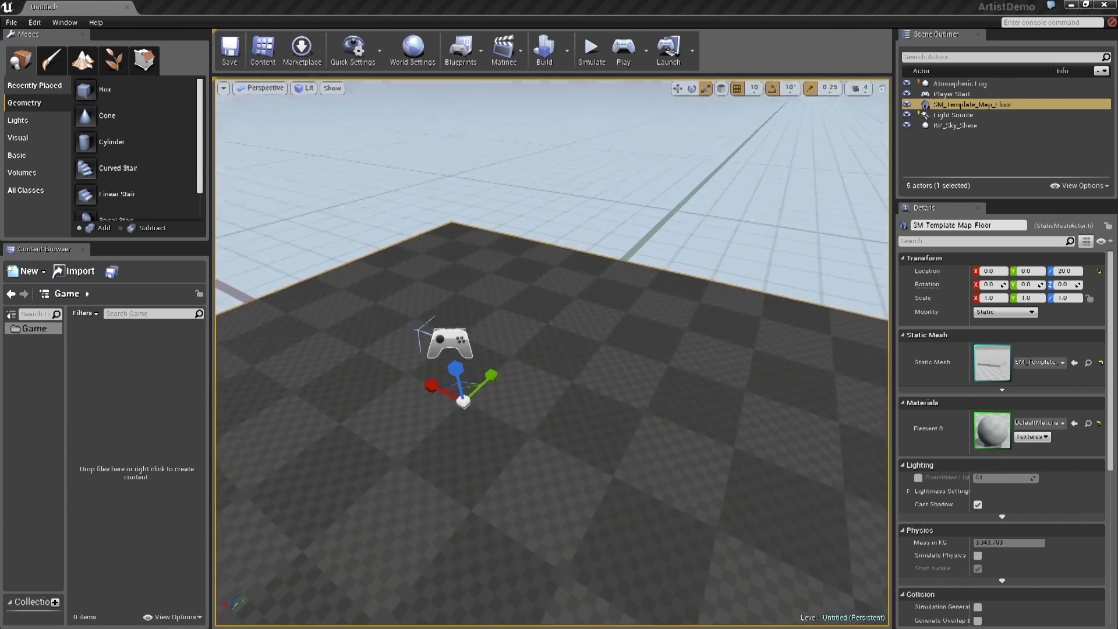
{"action": "right_click_drag", "start_coordinate": [552, 352], "coordinate": [515, 336]}
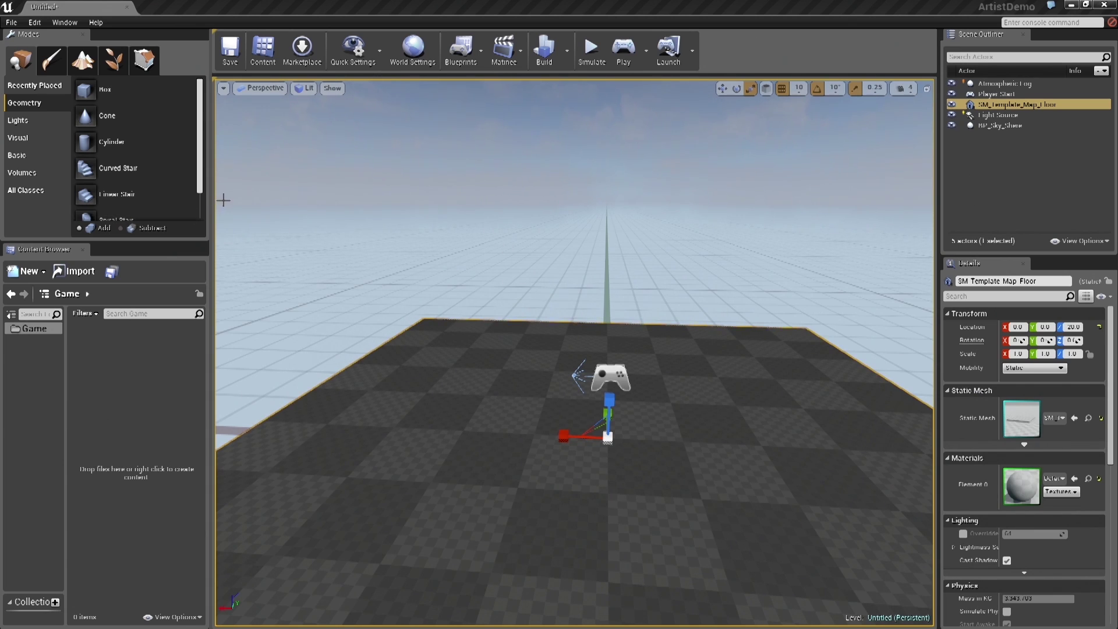
Adjust the widths of the side panels and undock the Details panel into a floating window
{"action": "mouse_move", "coordinate": [211, 205]}
{"action": "left_mouse_down"}
{"action": "mouse_move", "coordinate": [225, 201]}
{"action": "mouse_move", "coordinate": [204, 194]}
{"action": "left_mouse_up"}
{"action": "left_click_drag", "start_coordinate": [941, 184], "coordinate": [879, 182]}
{"action": "left_click_drag", "start_coordinate": [984, 257], "coordinate": [551, 227]}
{"action": "mouse_move", "coordinate": [448, 216]}
{"action": "left_mouse_down"}
{"action": "mouse_move", "coordinate": [460, 195]}
{"action": "mouse_move", "coordinate": [435, 200]}
{"action": "mouse_move", "coordinate": [451, 199]}
{"action": "left_mouse_up"}
{"action": "left_click_drag", "start_coordinate": [559, 204], "coordinate": [518, 161]}
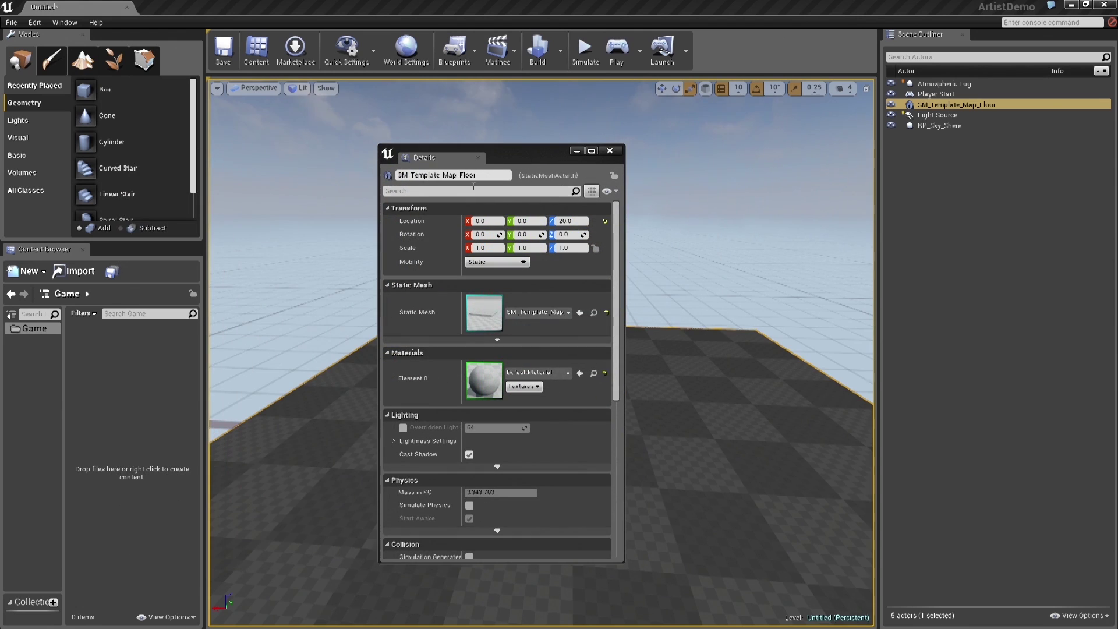
Try docking the Details panel beside the viewport, beside the Modes panel, and as a tab with Modes
{"action": "left_click_drag", "start_coordinate": [418, 159], "coordinate": [849, 327]}
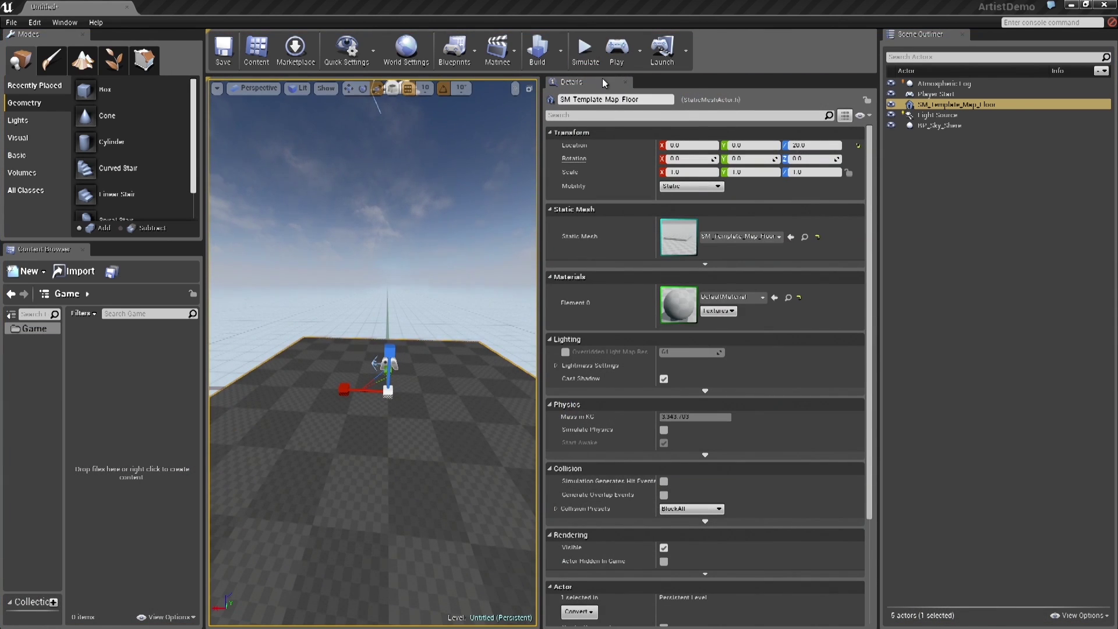
{"action": "left_click_drag", "start_coordinate": [602, 93], "coordinate": [176, 145]}
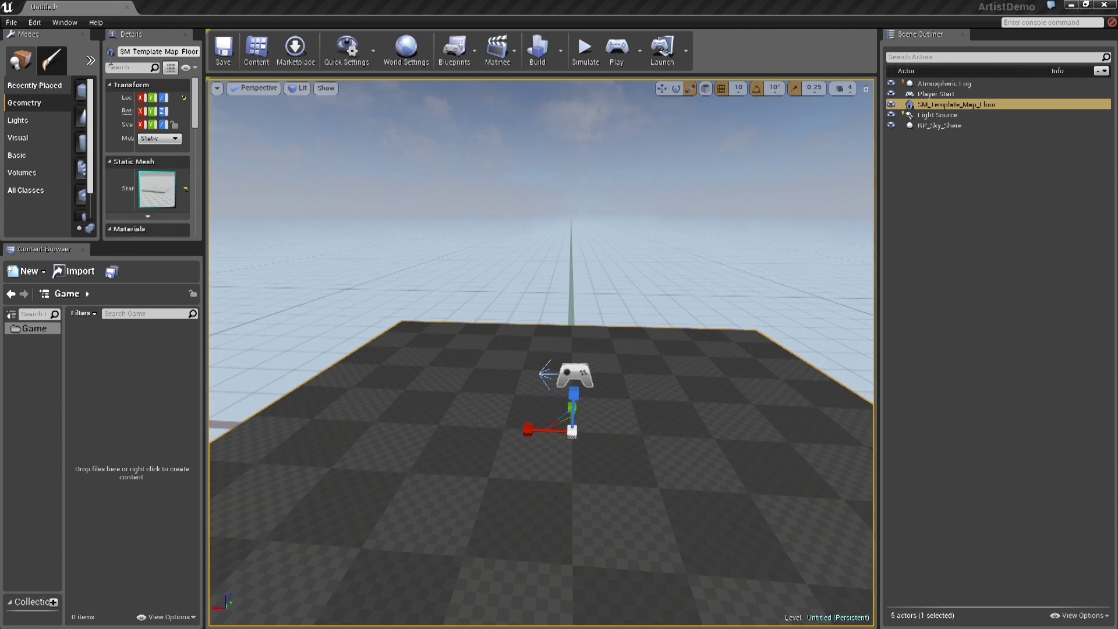
{"action": "left_click_drag", "start_coordinate": [139, 33], "coordinate": [437, 109]}
{"action": "left_click_drag", "start_coordinate": [251, 81], "coordinate": [131, 40]}
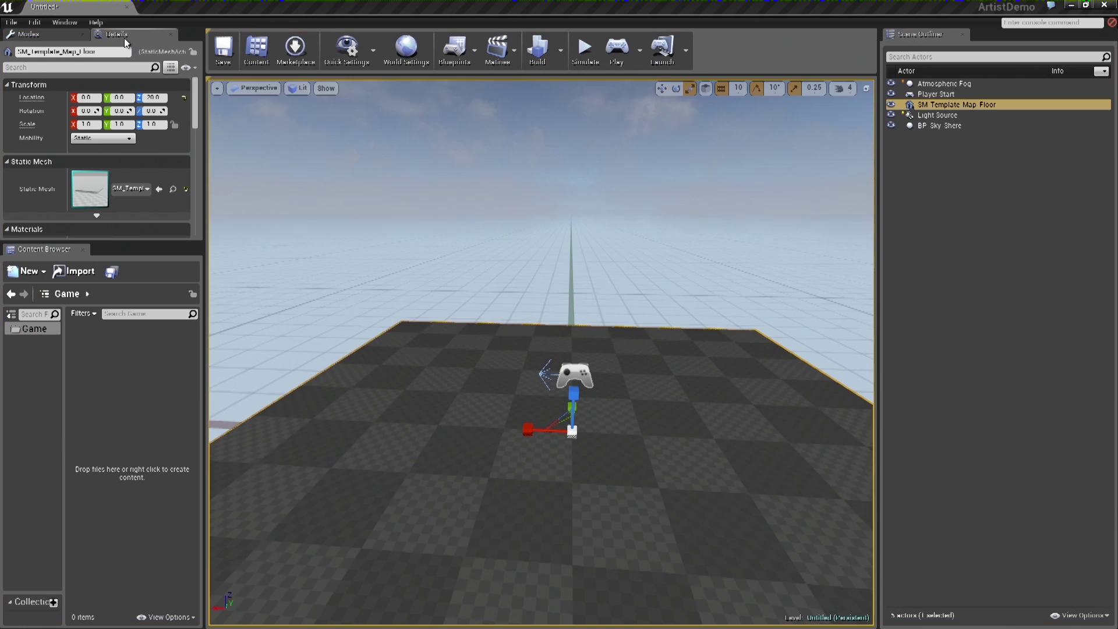
Compare the tabbed Modes and Details panels by bringing each one to the front
{"action": "left_click", "coordinate": [62, 36]}
{"action": "left_click", "coordinate": [136, 36]}
{"action": "left_click", "coordinate": [62, 38]}
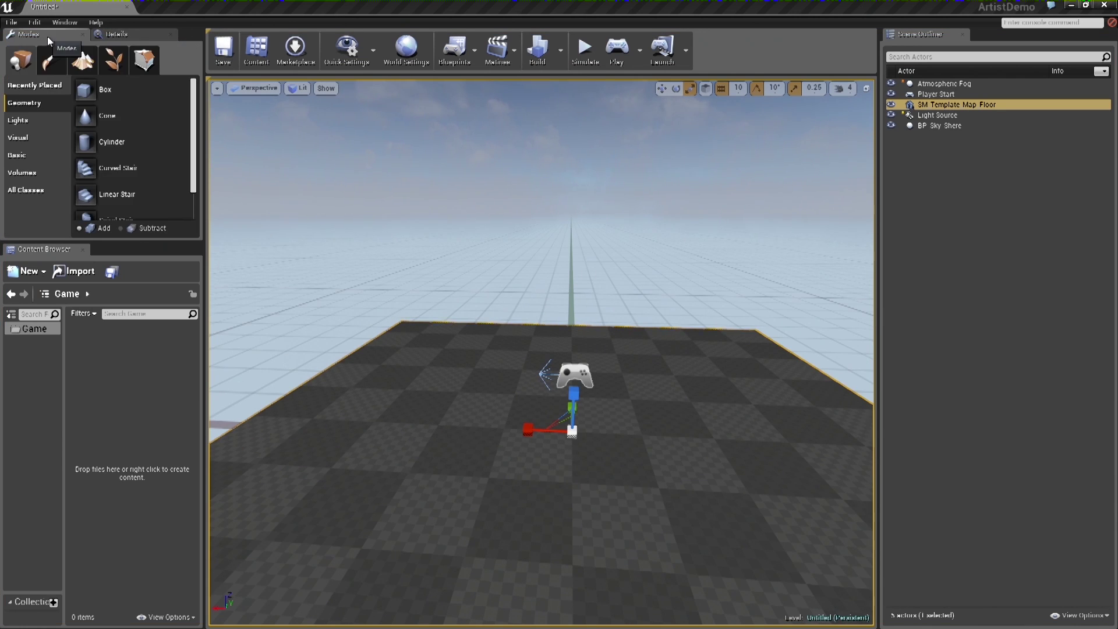
Dock the Details panel below the Scene Outliner, enlarge it vertically, and adjust the side panel widths
{"action": "left_click", "coordinate": [143, 39]}
{"action": "left_click_drag", "start_coordinate": [148, 32], "coordinate": [920, 487]}
{"action": "left_click_drag", "start_coordinate": [995, 330], "coordinate": [995, 201]}
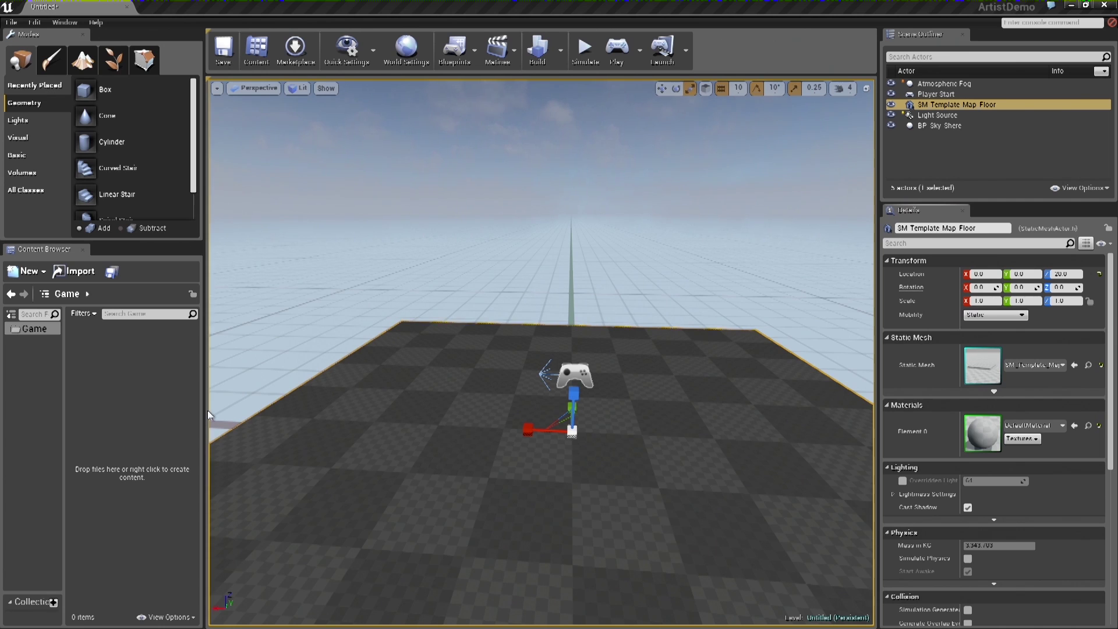
{"action": "left_click_drag", "start_coordinate": [204, 405], "coordinate": [221, 405]}
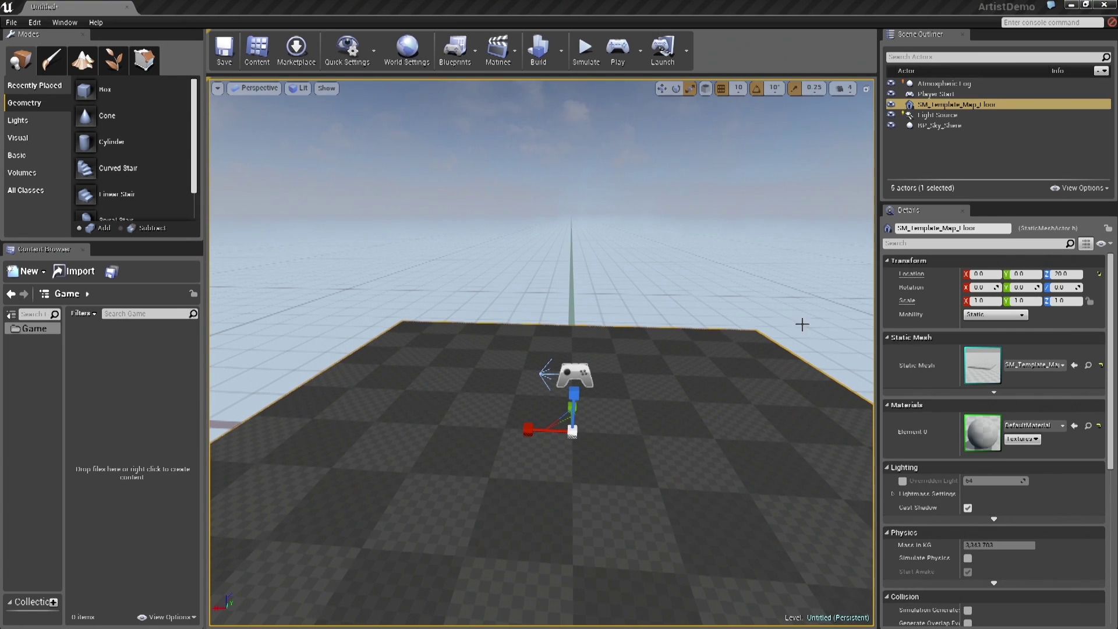
{"action": "left_click_drag", "start_coordinate": [879, 325], "coordinate": [916, 325]}
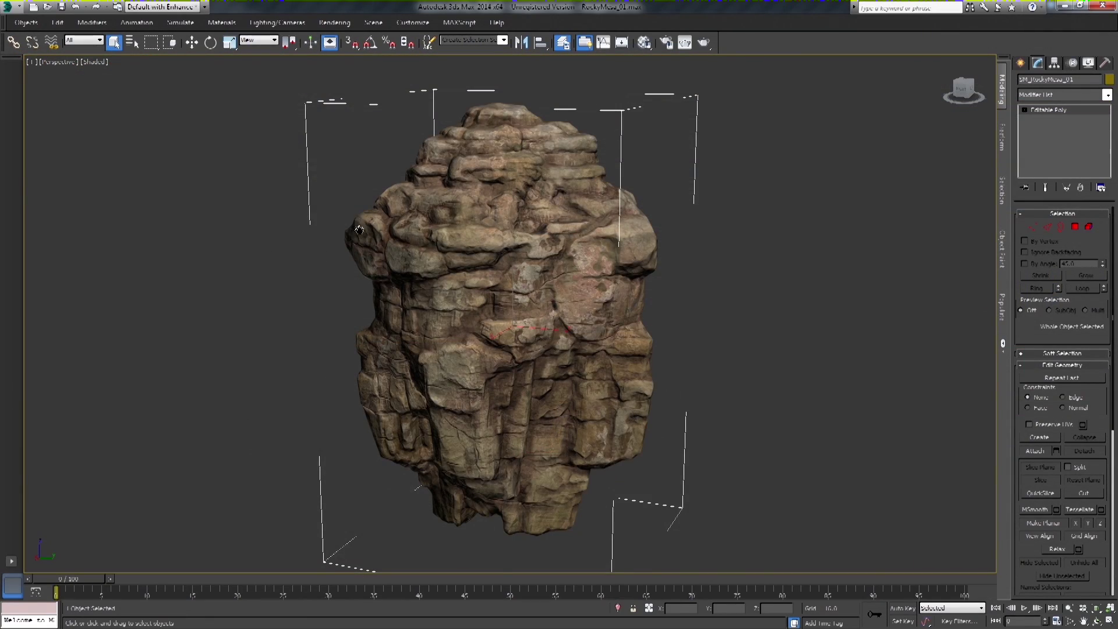
Switch to 3ds Max, examine the SM_RockyMesa_01 model from several angles, and inspect the M_RockyMesa_01 material's maps
{"action": "middle_click_drag", "start_coordinate": [360, 229], "coordinate": [363, 229], "text": "alt"}
{"action": "mouse_move", "coordinate": [409, 269]}
{"action": "middle_mouse_down", "text": "alt"}
{"action": "mouse_move", "coordinate": [466, 288]}
{"action": "mouse_move", "coordinate": [418, 283]}
{"action": "middle_mouse_up", "text": "alt"}
{"action": "middle_click_drag", "start_coordinate": [442, 240], "coordinate": [660, 312], "text": "alt"}
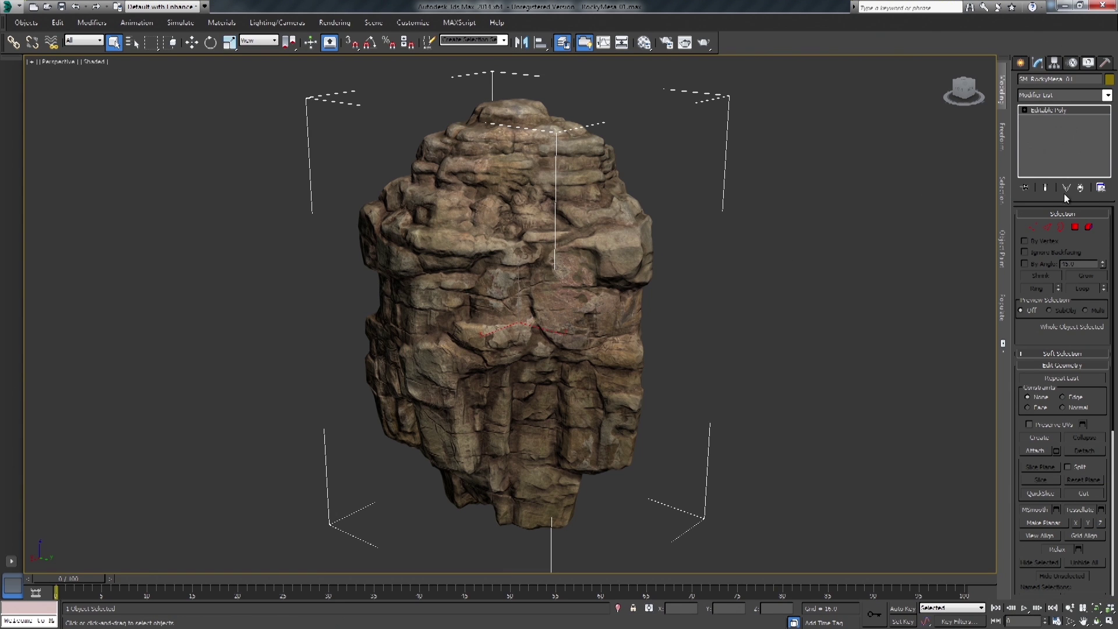
{"action": "left_click", "coordinate": [645, 42]}
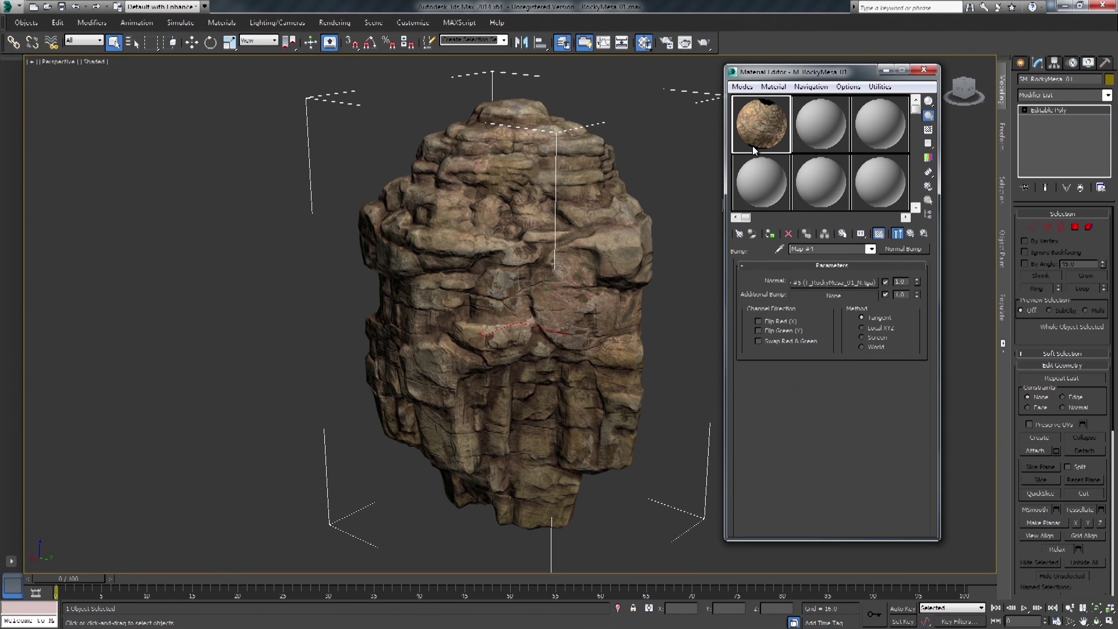
{"action": "left_click", "coordinate": [912, 235]}
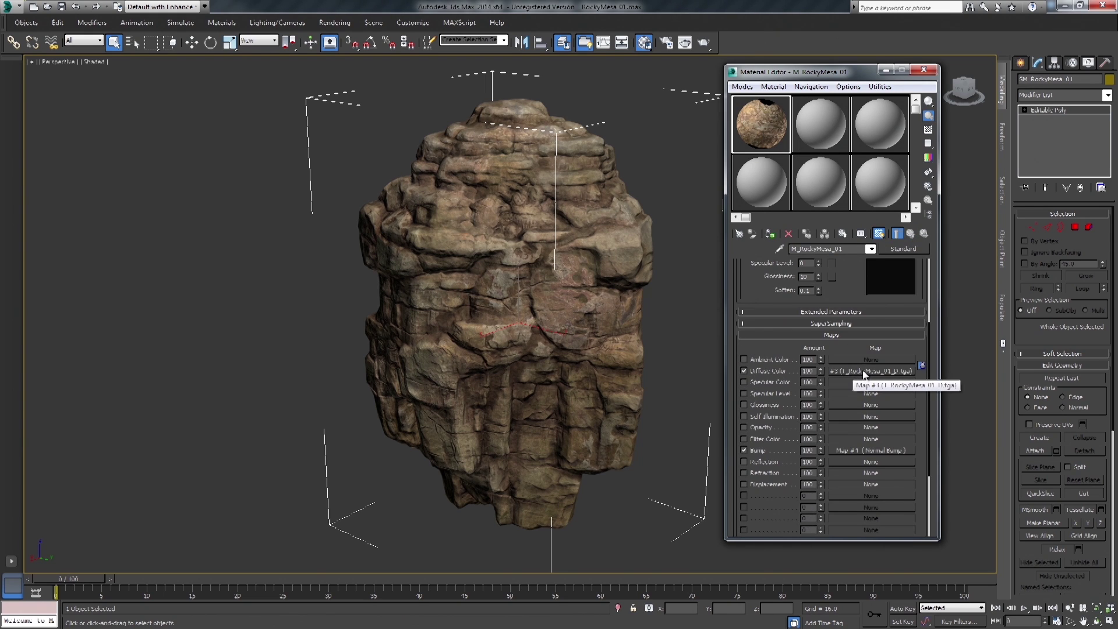
Inspect the normal map settings in the material's Bump slot, close the Material Editor, and view the rock from another angle
{"action": "left_click", "coordinate": [863, 451]}
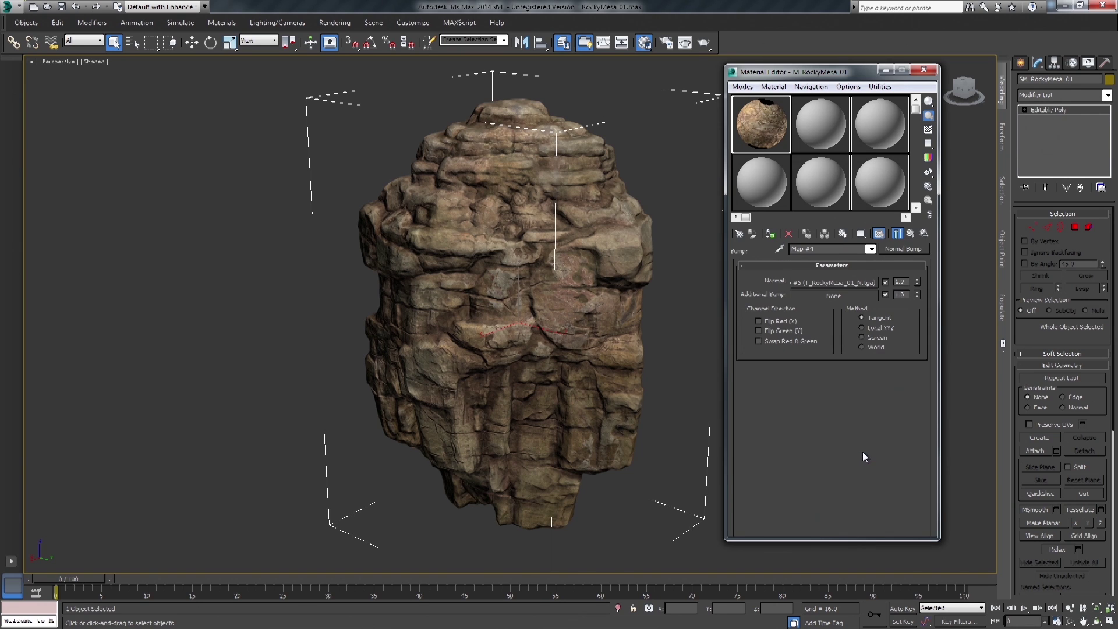
{"action": "left_click", "coordinate": [898, 236]}
{"action": "middle_click_drag", "start_coordinate": [195, 317], "coordinate": [334, 267], "text": "alt"}
{"action": "left_click", "coordinate": [925, 70]}
{"action": "middle_click_drag", "start_coordinate": [356, 356], "coordinate": [390, 374]}
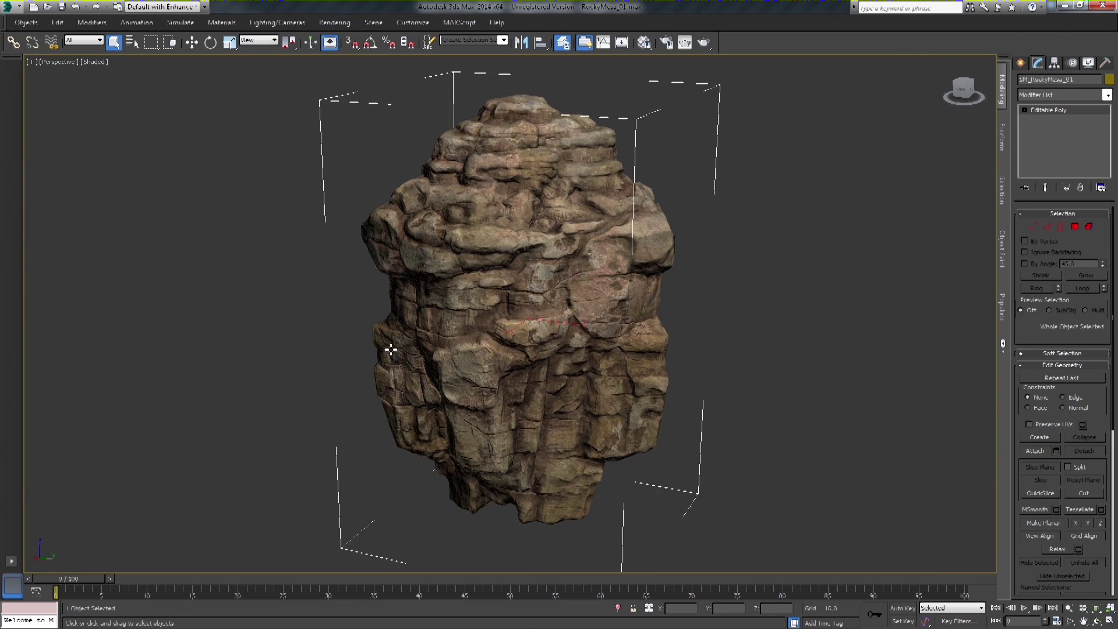
Export the rock as SM_RockyMesa_01.FBX, replacing the existing file
{"action": "left_click", "coordinate": [4, 8]}
{"action": "mouse_move", "coordinate": [40, 191]}
{"action": "left_click", "coordinate": [158, 103]}
{"action": "double_click", "coordinate": [96, 96]}
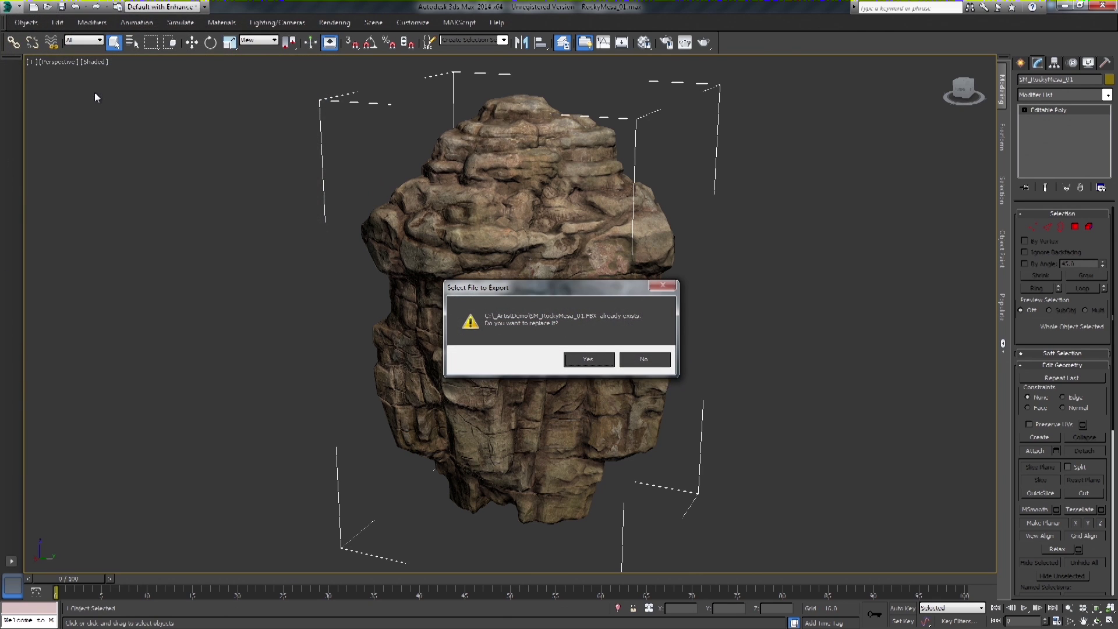
{"action": "left_click", "coordinate": [584, 360]}
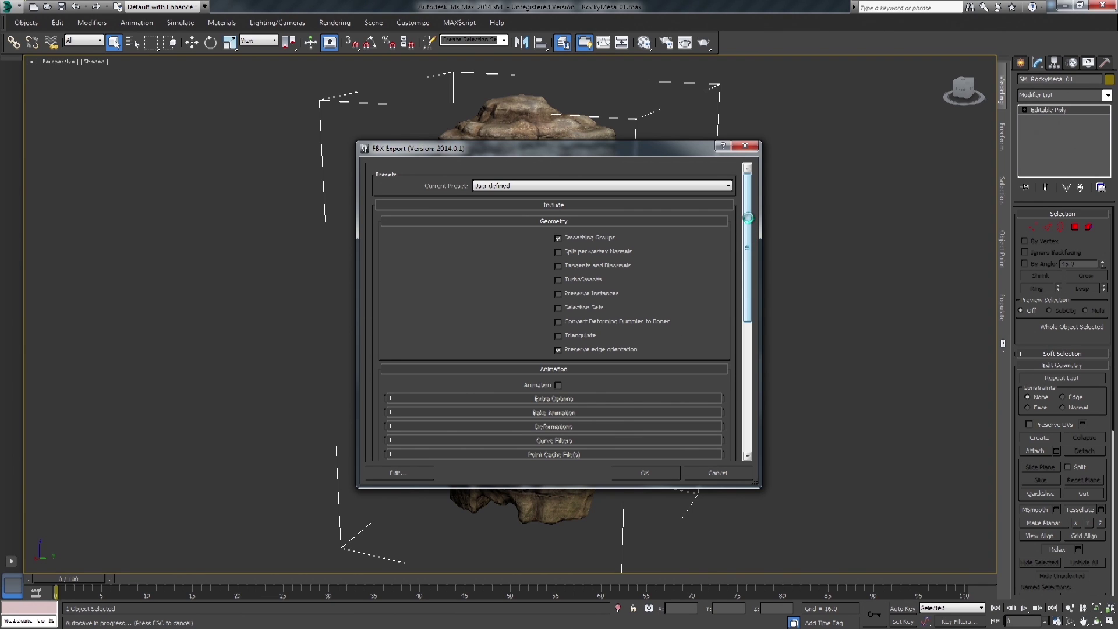
Review the FBX export options, choose FBX 2013 as the file version, and complete the export
{"action": "scroll", "coordinate": [748, 220], "scroll_direction": "down", "scroll_amount": 3}
{"action": "scroll", "coordinate": [749, 239], "scroll_direction": "up", "scroll_amount": 3}
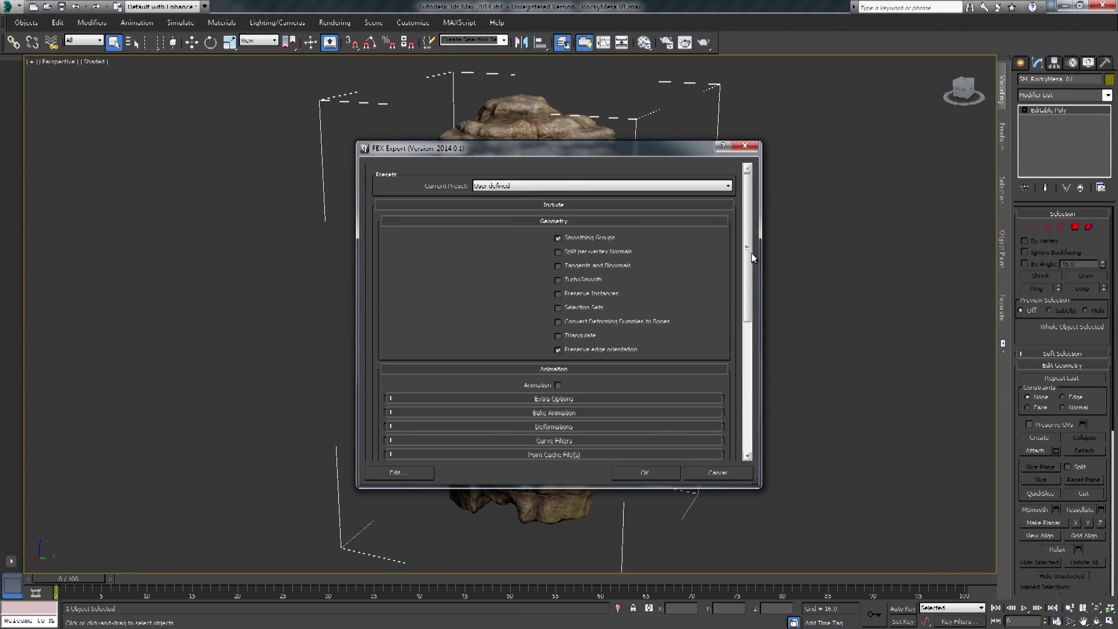
{"action": "scroll", "coordinate": [751, 275], "scroll_direction": "down", "scroll_amount": 5}
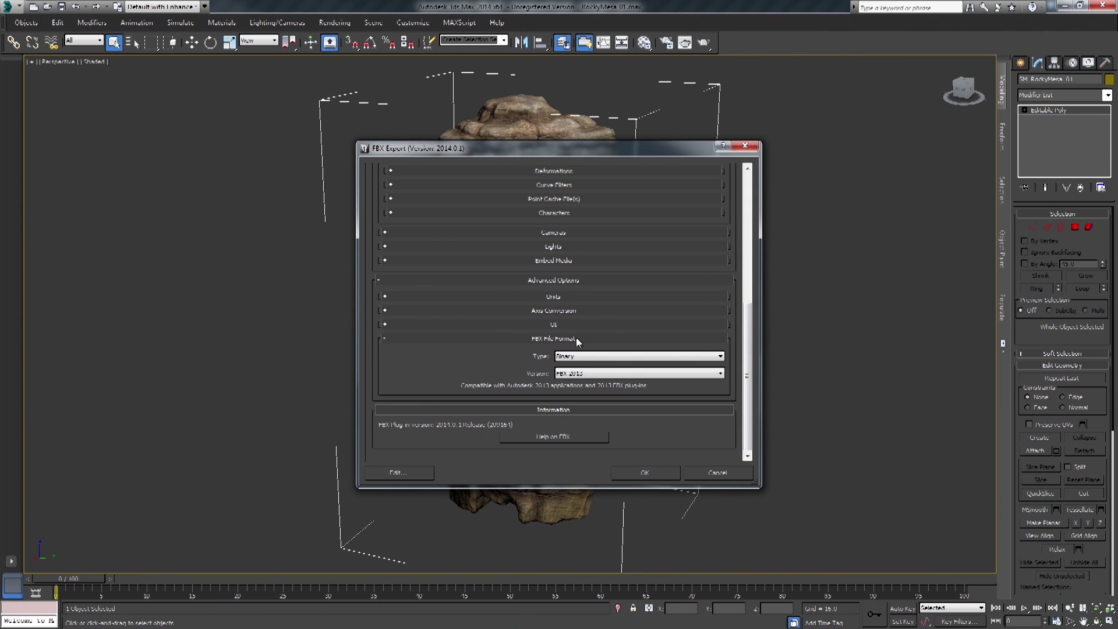
{"action": "left_click", "coordinate": [586, 373]}
{"action": "left_click", "coordinate": [588, 392]}
{"action": "left_click", "coordinate": [640, 474]}
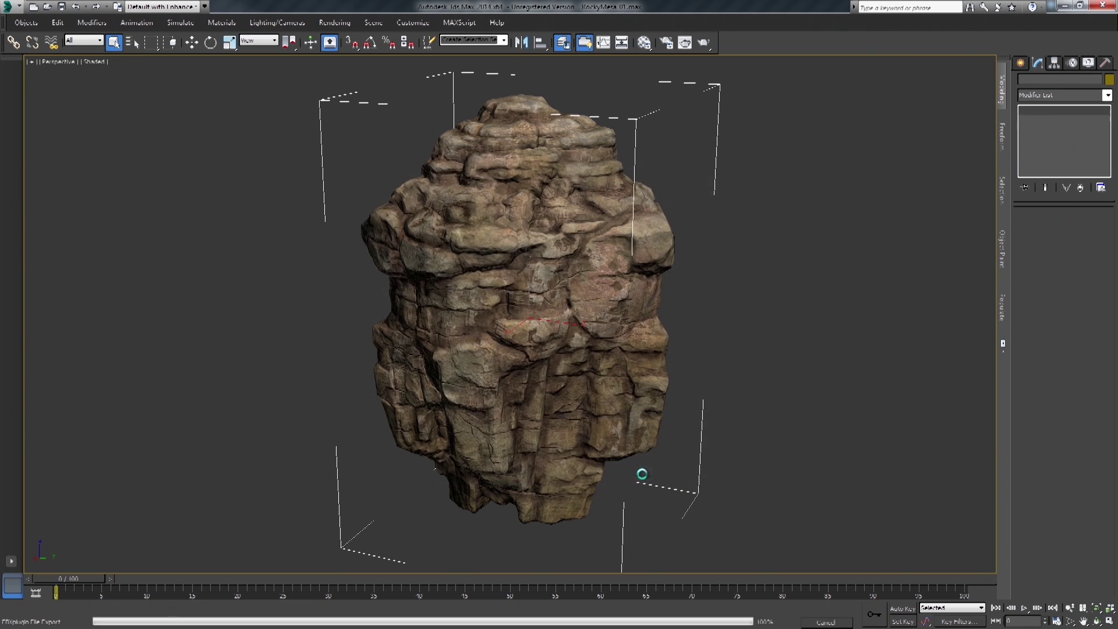
Switch to the Unreal editor, create a Meshes folder under Game, open it, and widen the folder list
{"action": "left_click", "coordinate": [1065, 6]}
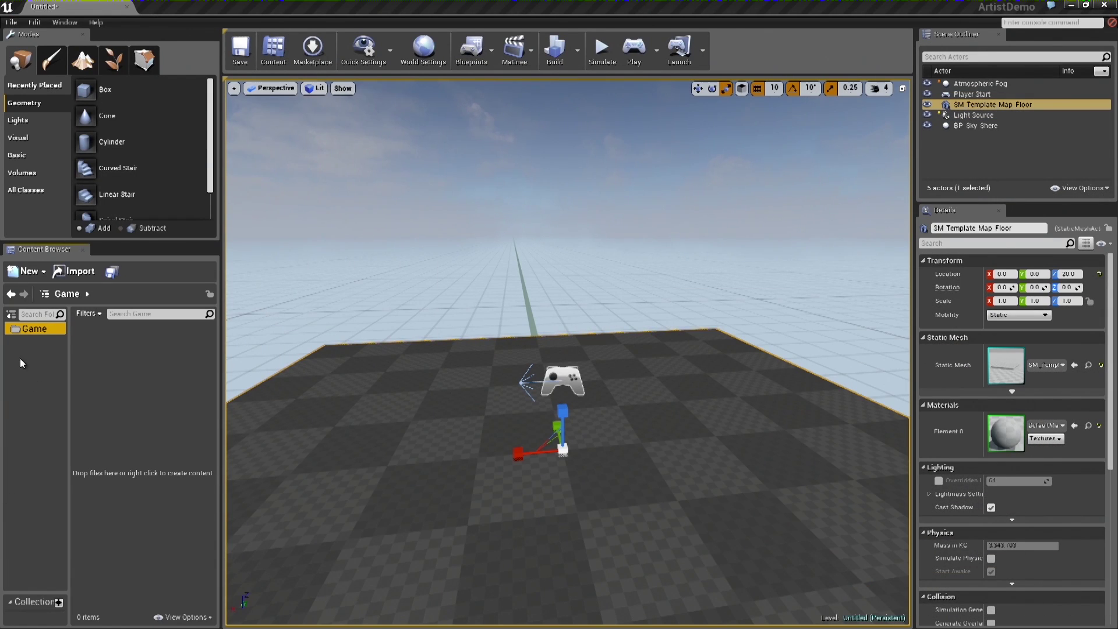
{"action": "right_click", "coordinate": [36, 330]}
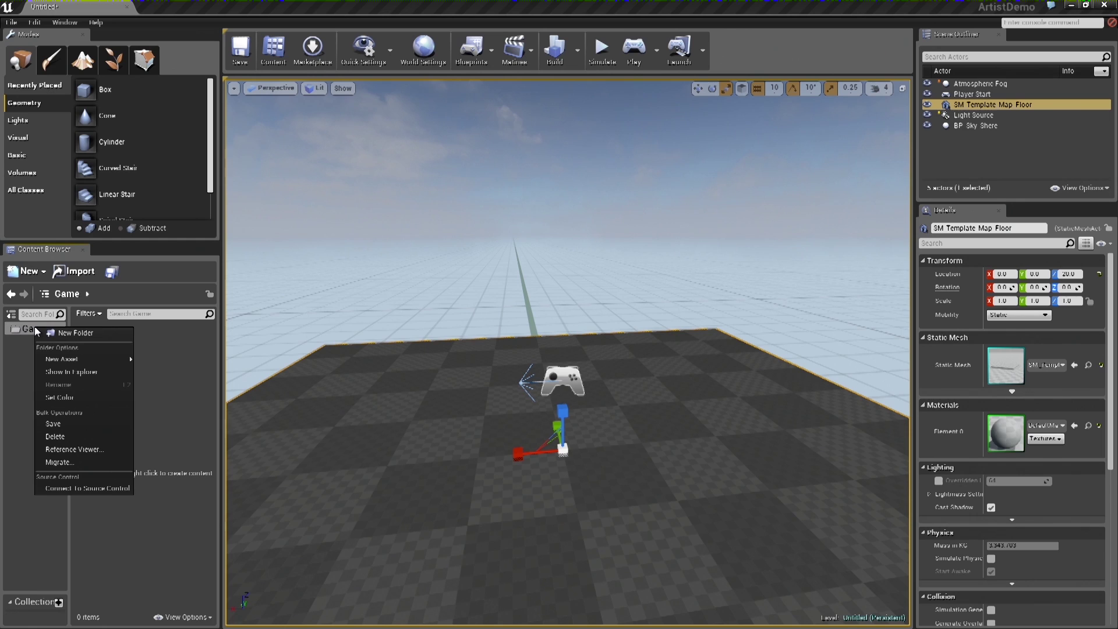
{"action": "left_click", "coordinate": [62, 333]}
{"action": "type", "text": "Meshes"}
{"action": "key", "text": "Return"}
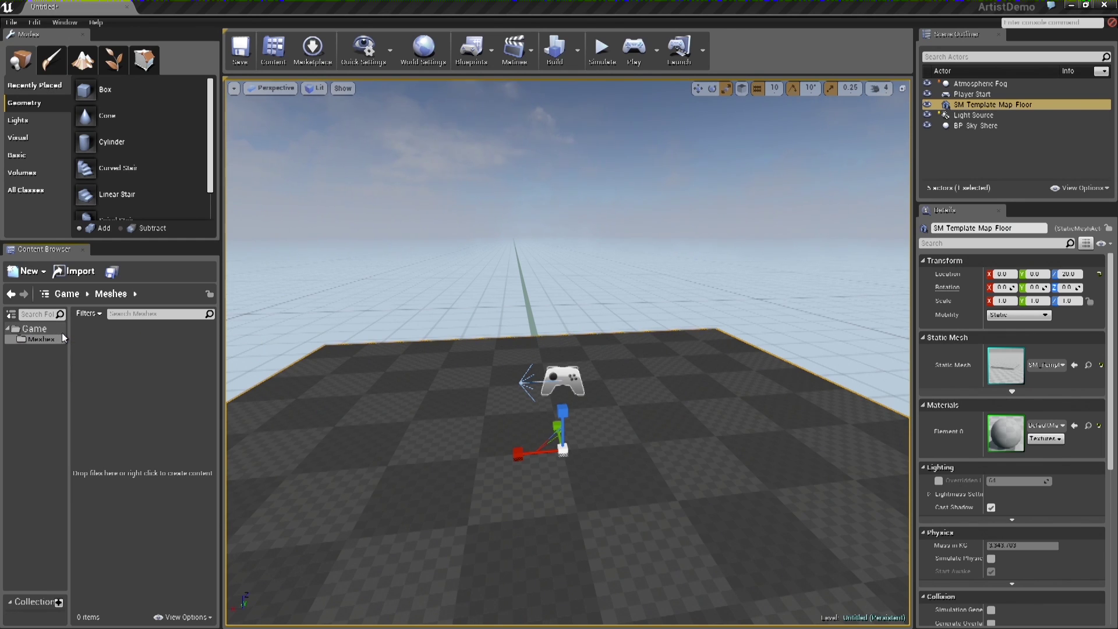
{"action": "left_click", "coordinate": [48, 344]}
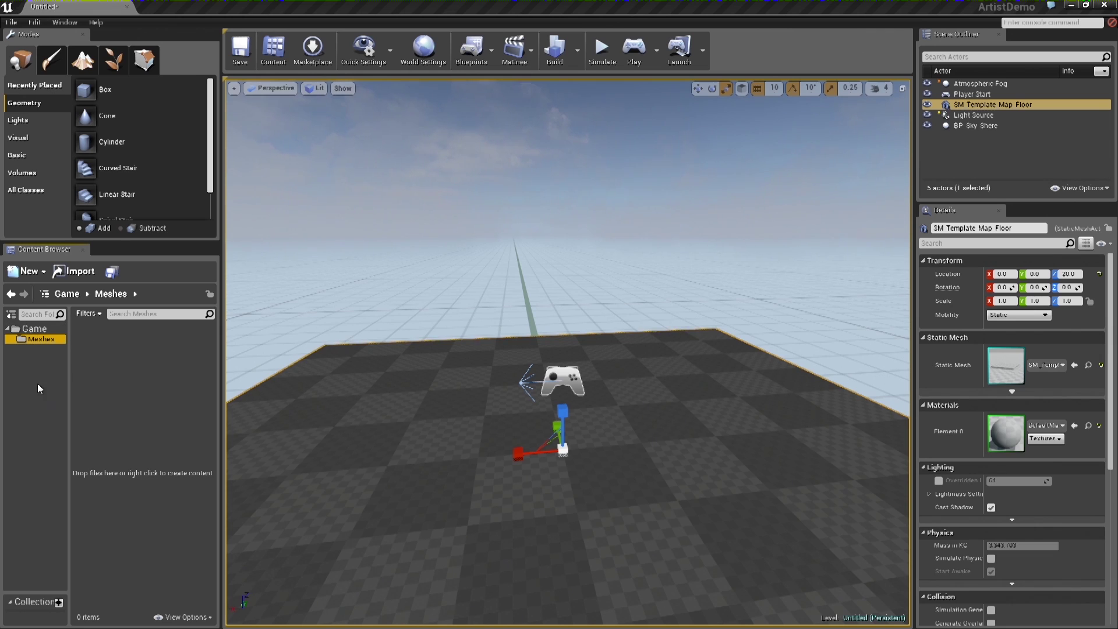
{"action": "left_click_drag", "start_coordinate": [68, 349], "coordinate": [83, 347]}
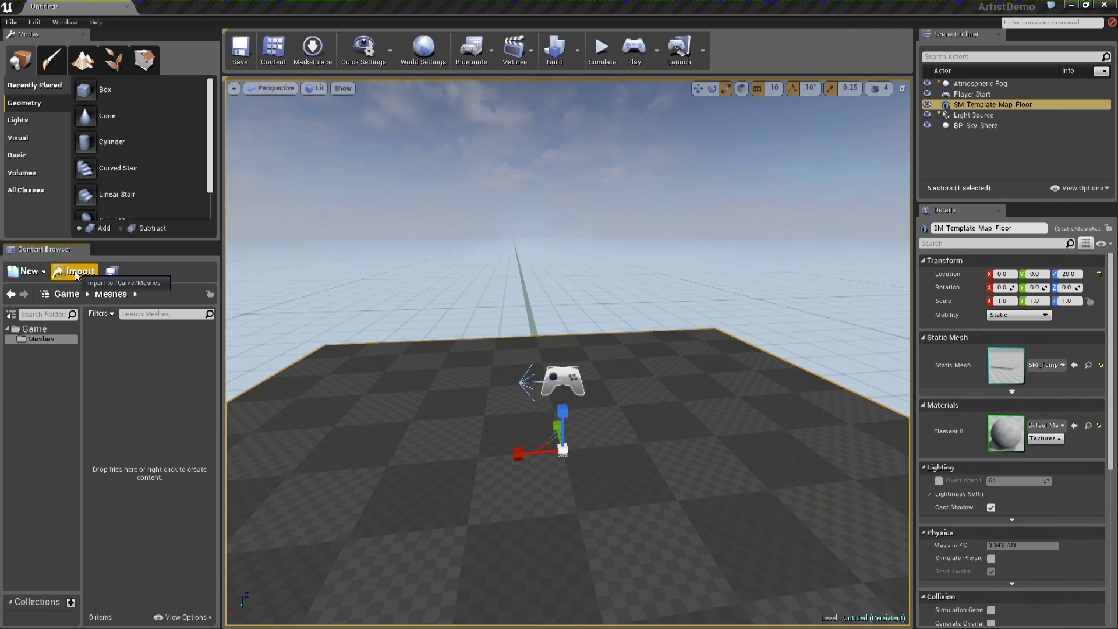
Import the SM_RockyMesa_01 FBX into the Meshes folder as a static mesh with Combine Meshes turned off
{"action": "right_click", "coordinate": [119, 356]}
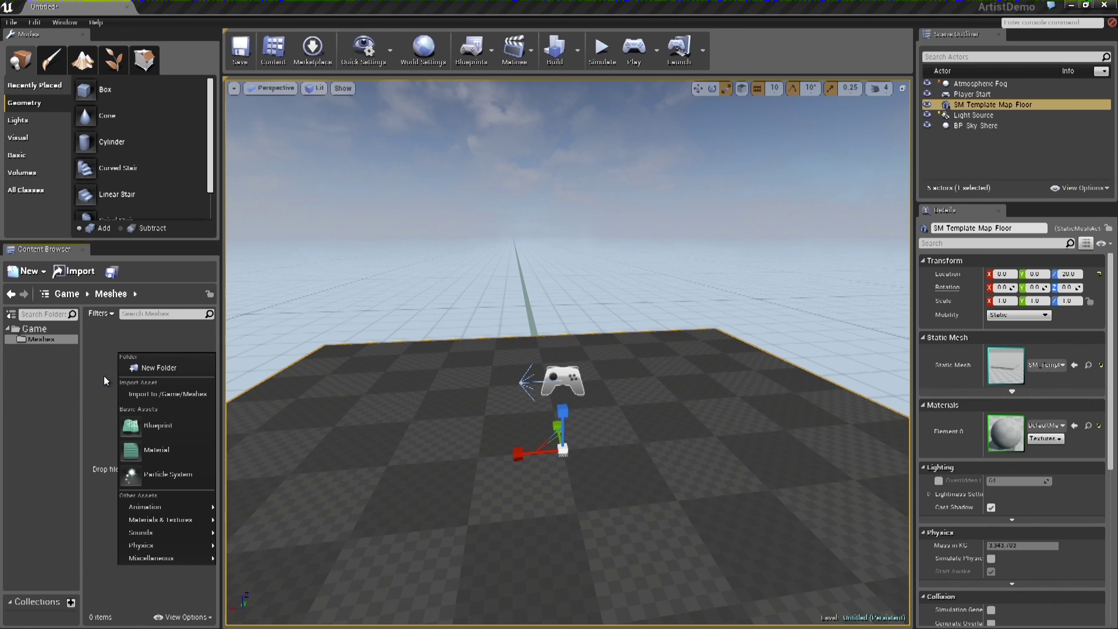
{"action": "left_click", "coordinate": [141, 395]}
{"action": "double_click", "coordinate": [145, 89]}
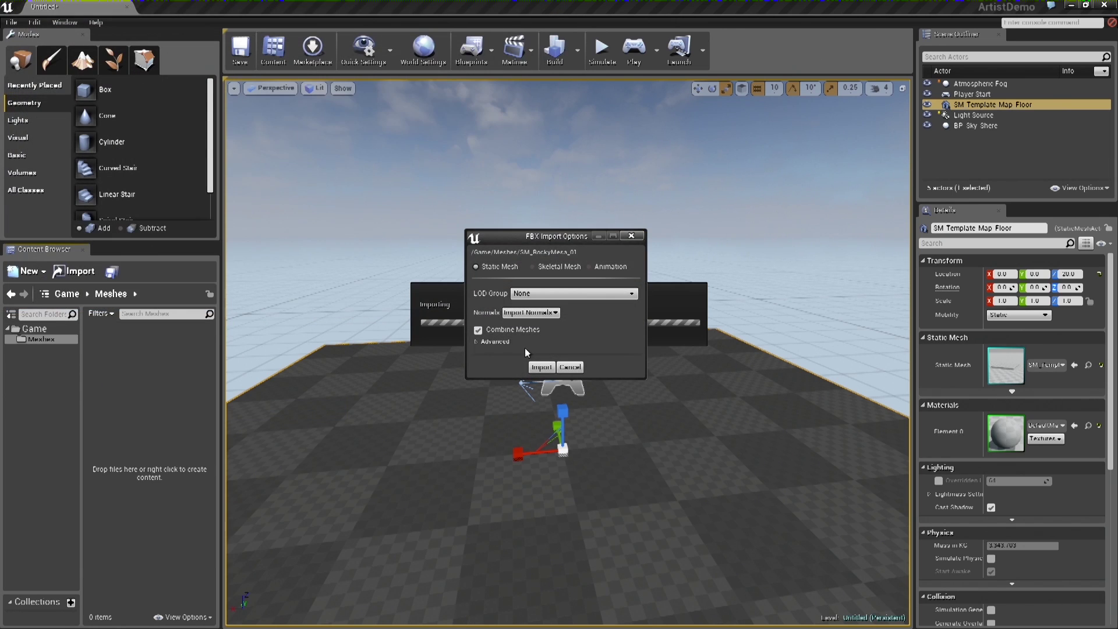
{"action": "left_click", "coordinate": [477, 341]}
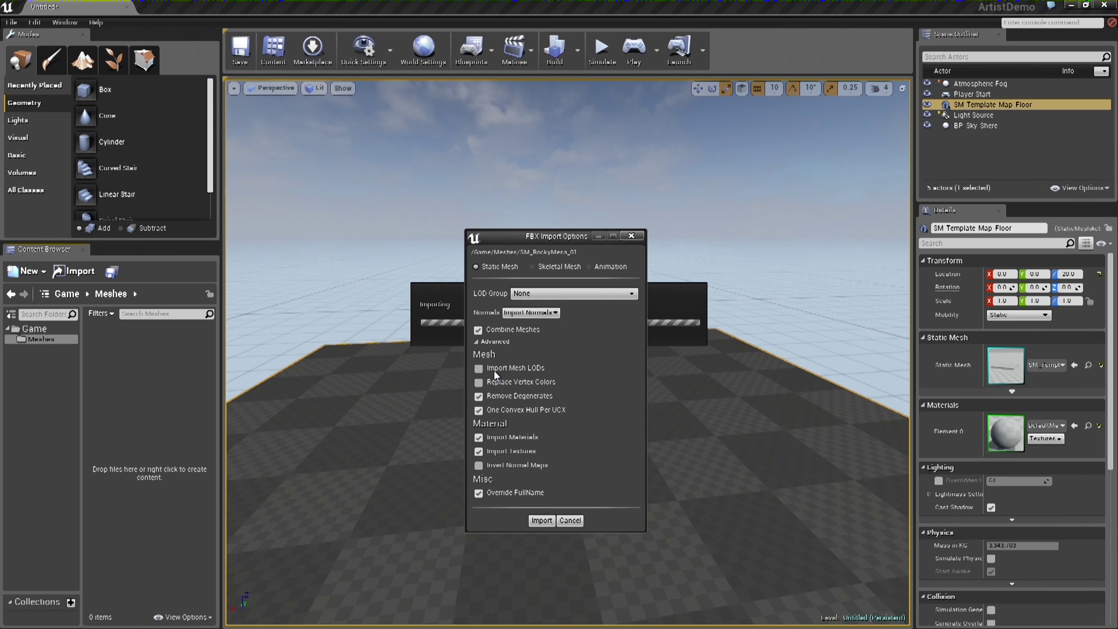
{"action": "left_click", "coordinate": [479, 330]}
{"action": "left_click", "coordinate": [541, 521]}
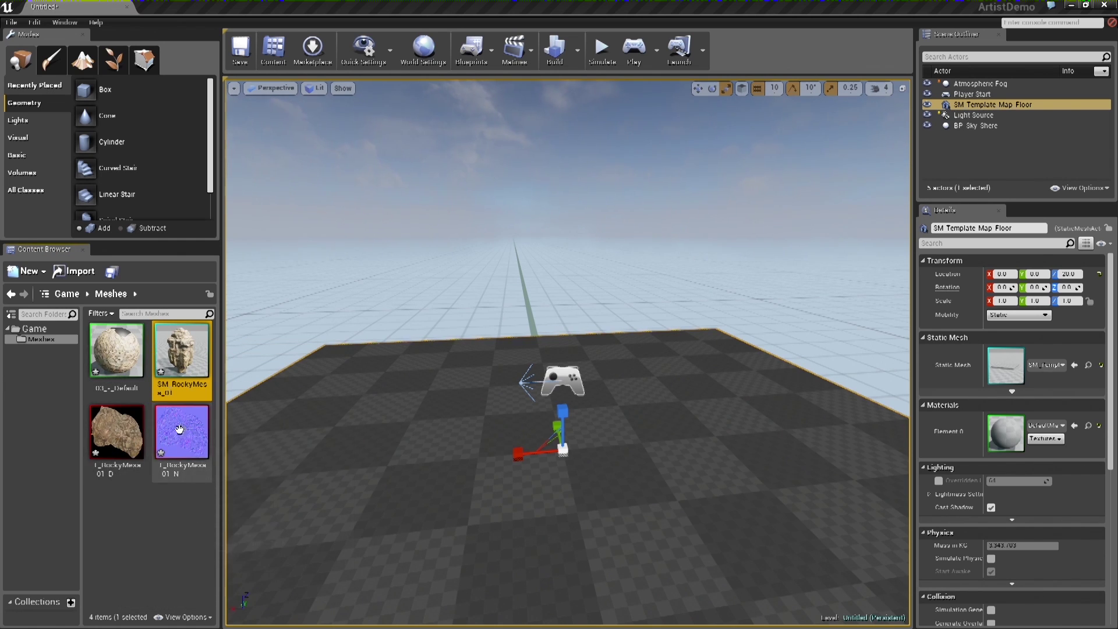
Place the SM_RockyMesa_01 mesh on the level floor and frame it in the viewport
{"action": "mouse_move", "coordinate": [177, 350]}
{"action": "left_click_drag", "start_coordinate": [177, 350], "coordinate": [509, 391]}
{"action": "right_click_drag", "start_coordinate": [469, 455], "coordinate": [585, 331]}
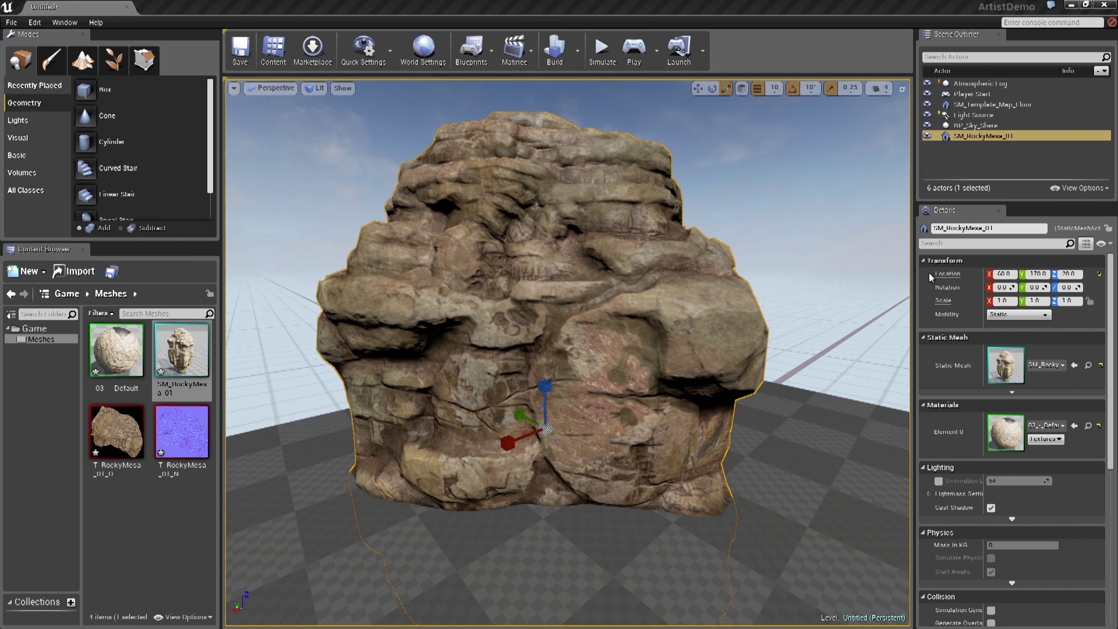
Lock the rock's scale proportions and set its scale to 0.5 on all axes
{"action": "left_click", "coordinate": [1090, 301]}
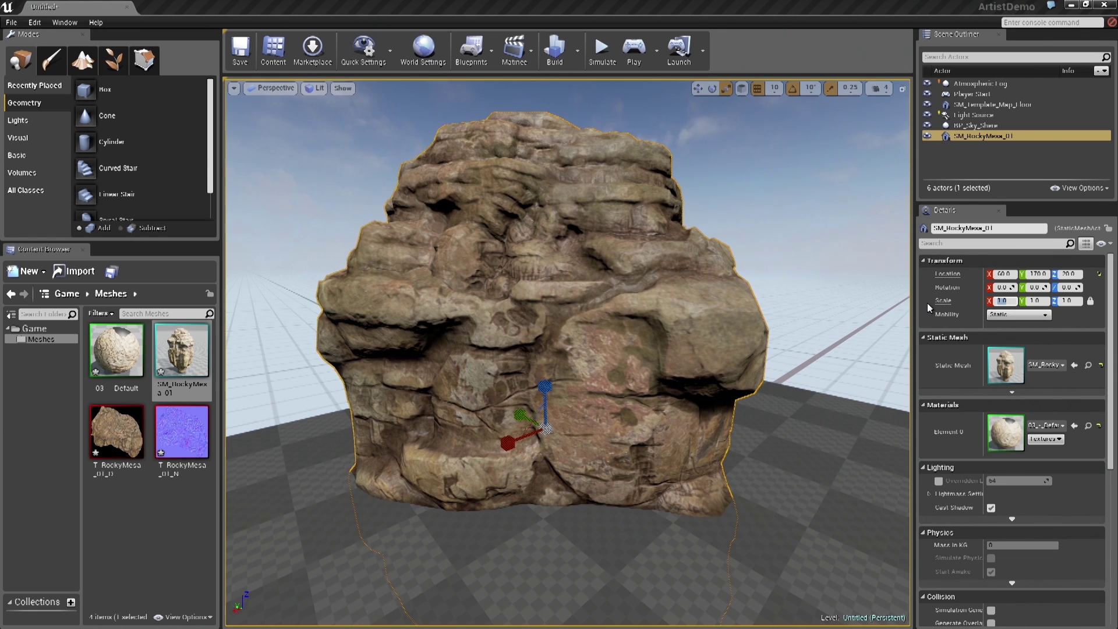
{"action": "type", "text": "0.5"}
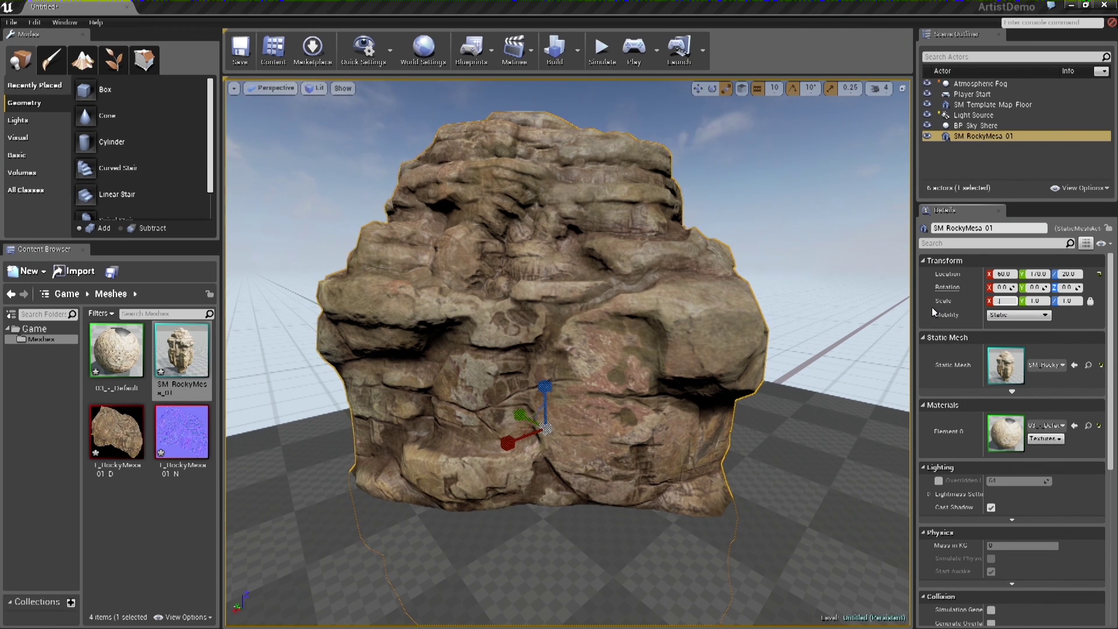
{"action": "key", "text": "Return"}
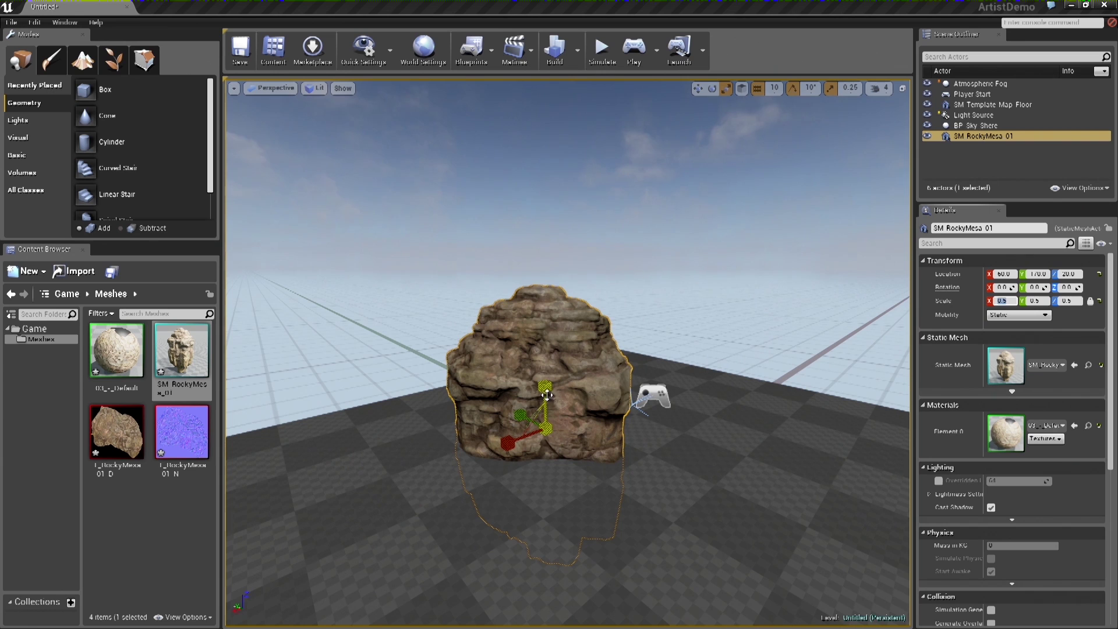
{"action": "right_click_drag", "start_coordinate": [575, 286], "coordinate": [585, 293]}
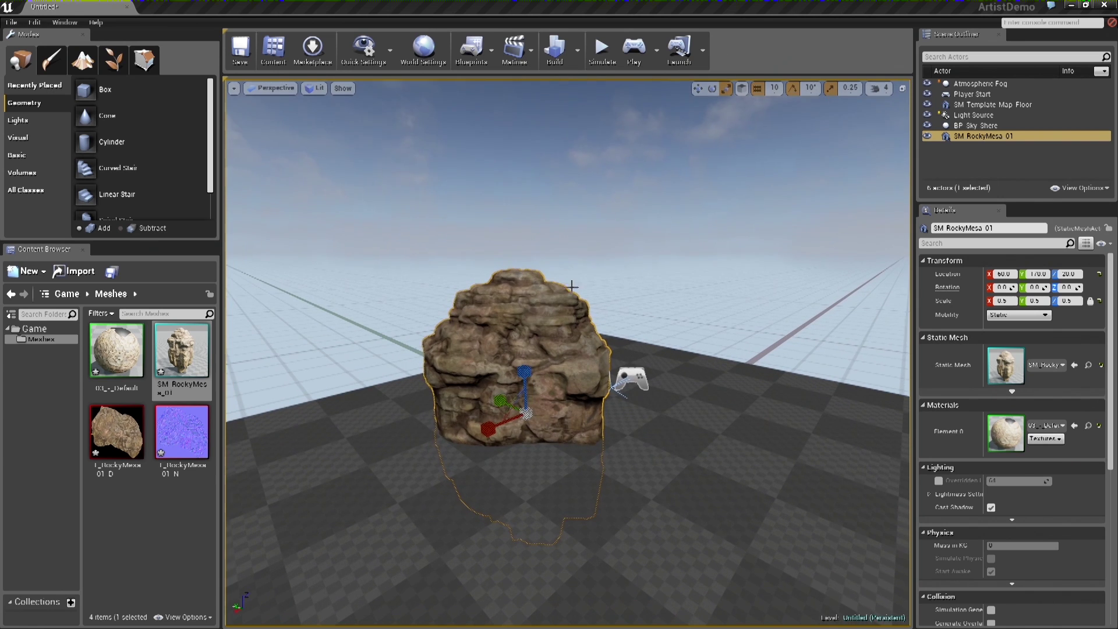
Cycle through the move, rotate and scale gizmos on the rock, and raise it to a Z location of 250
{"action": "key", "text": "w"}
{"action": "key", "text": "e"}
{"action": "key", "text": "r"}
{"action": "key", "text": "e"}
{"action": "key", "text": "r"}
{"action": "key", "text": "e"}
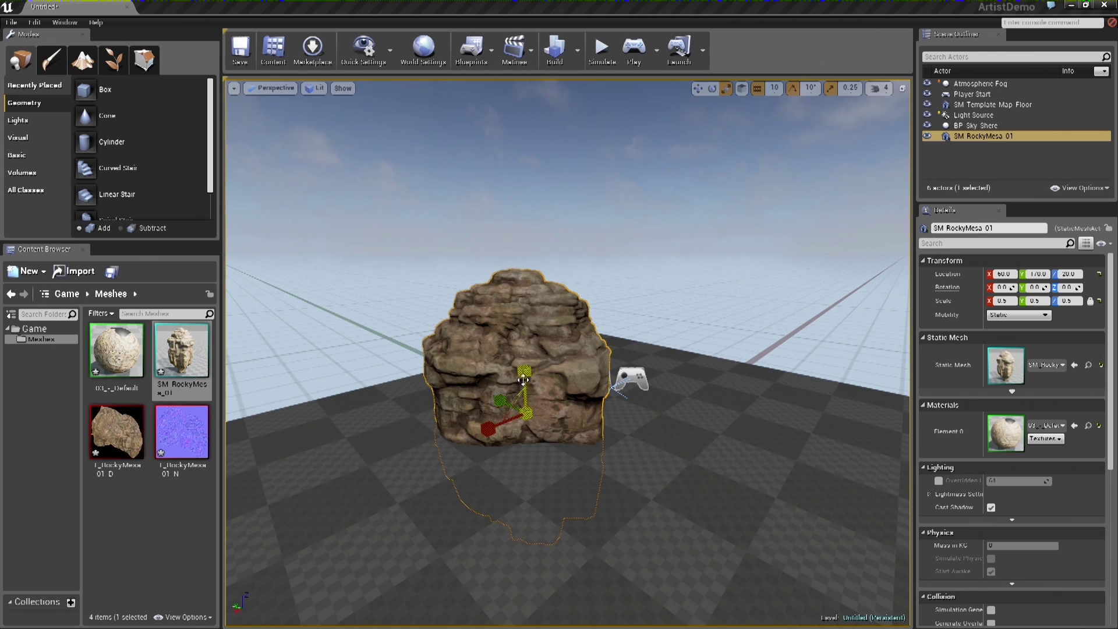
{"action": "left_click_drag", "start_coordinate": [524, 369], "coordinate": [525, 343]}
Fly around the raised rock and examine its lit and shadowed sides against the floor
{"action": "right_click_drag", "start_coordinate": [524, 343], "coordinate": [493, 323]}
{"action": "key", "text": "w"}
{"action": "key", "text": "s"}
{"action": "key", "text": "w"}
{"action": "key", "text": "s"}
{"action": "key", "text": "d"}
{"action": "key", "text": "a"}
{"action": "key", "text": "d"}
{"action": "key", "text": "s"}
{"action": "key", "text": "w"}
{"action": "key", "text": "d"}
{"action": "key", "text": "s"}
{"action": "key", "text": "a"}
{"action": "key", "text": "w"}
{"action": "key", "text": "a"}
{"action": "key", "text": "s"}
{"action": "key", "text": "d"}
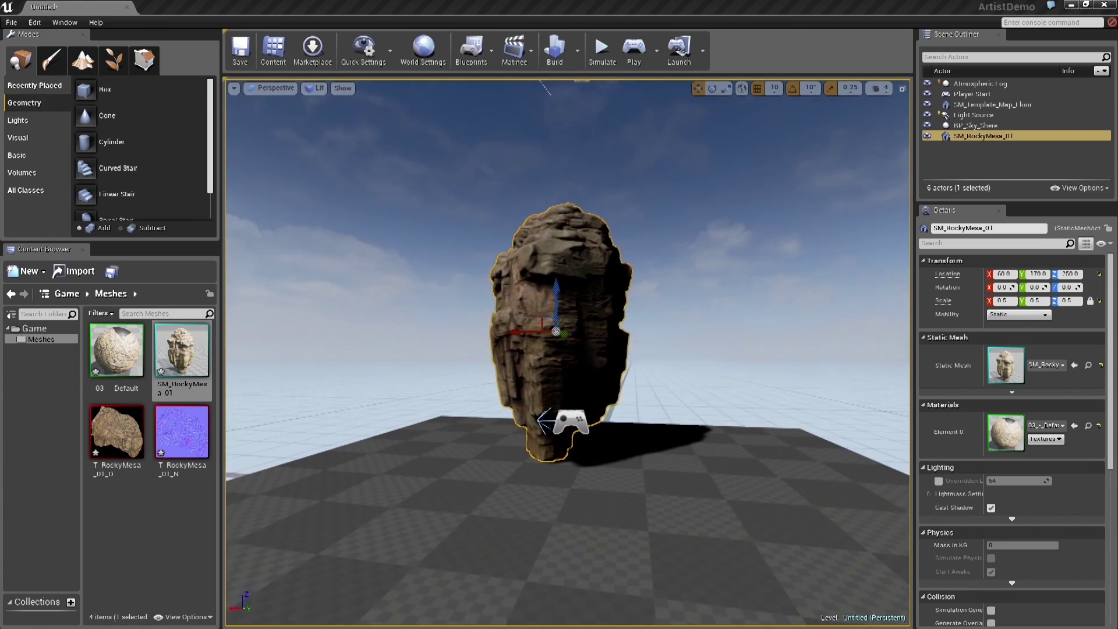
{"action": "right_click_drag", "start_coordinate": [455, 488], "coordinate": [476, 478]}
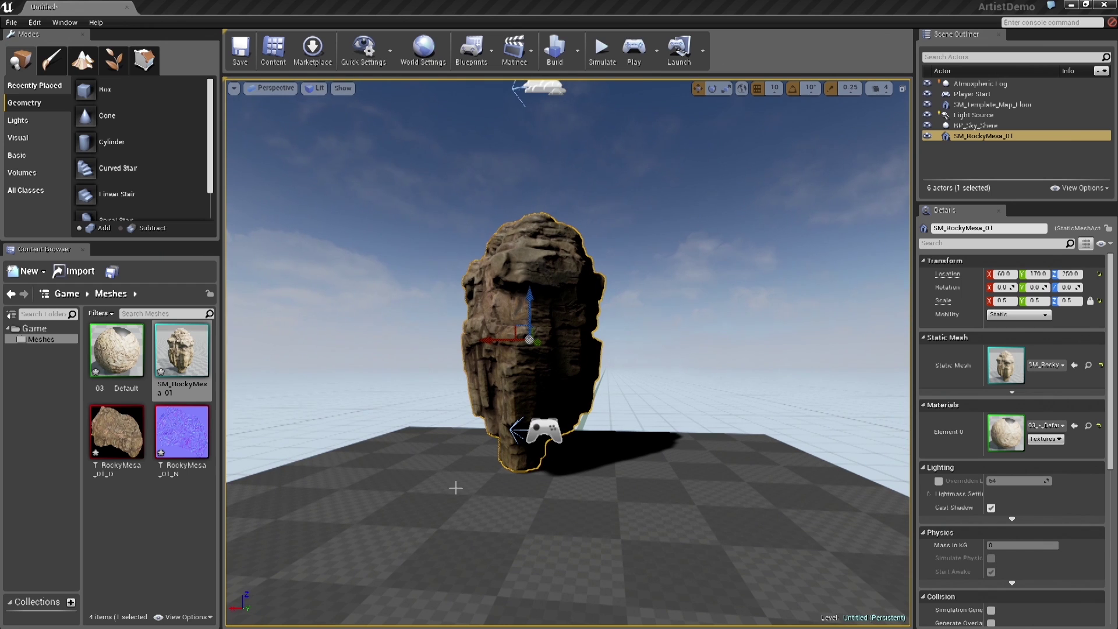
Add a Sky Light on the floor beside the rock and select the rock mesh again
{"action": "left_click", "coordinate": [29, 121]}
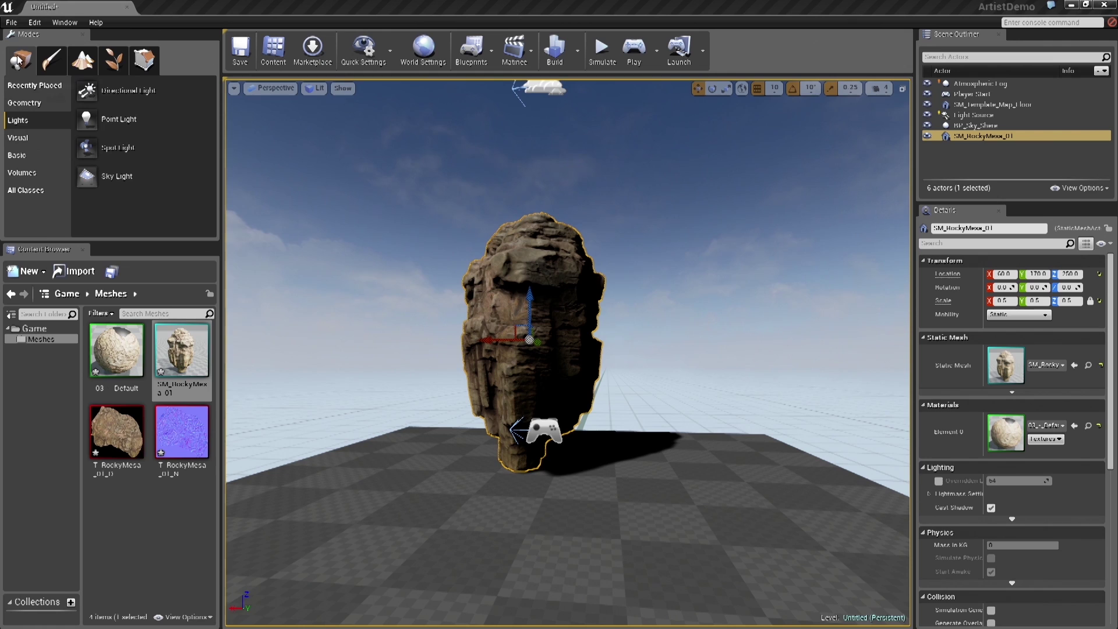
{"action": "left_click_drag", "start_coordinate": [137, 178], "coordinate": [680, 458]}
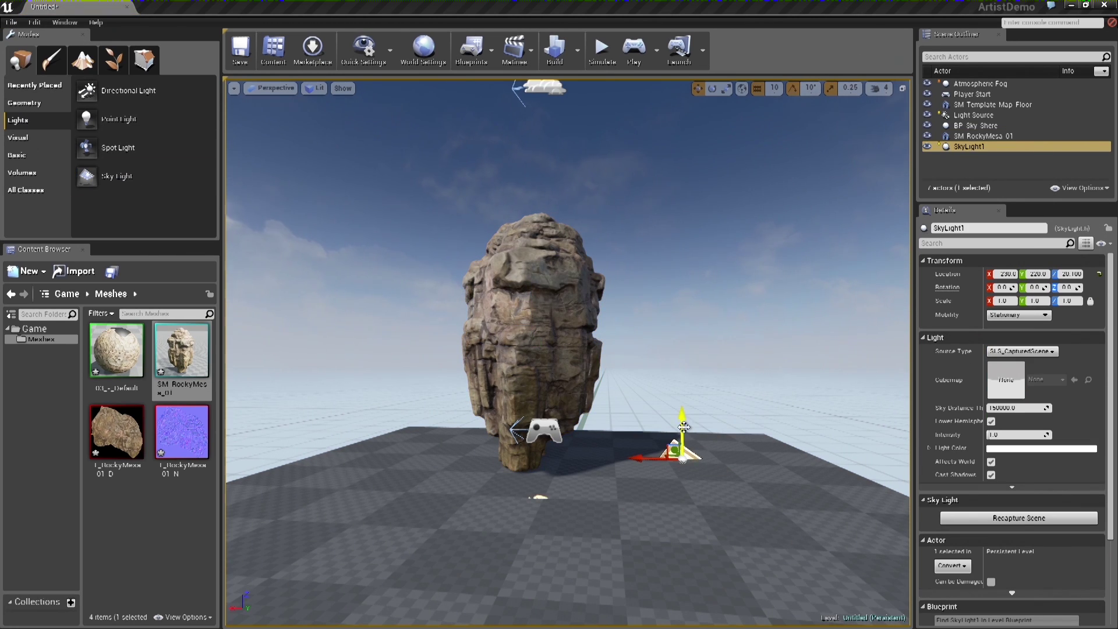
{"action": "mouse_move", "coordinate": [656, 496]}
{"action": "right_mouse_down"}
{"action": "mouse_move", "coordinate": [676, 491]}
{"action": "mouse_move", "coordinate": [609, 488]}
{"action": "mouse_move", "coordinate": [640, 496]}
{"action": "right_mouse_up"}
{"action": "left_click", "coordinate": [464, 312]}
{"action": "mouse_move", "coordinate": [464, 313]}
{"action": "right_mouse_down"}
{"action": "mouse_move", "coordinate": [473, 317]}
{"action": "mouse_move", "coordinate": [462, 329]}
{"action": "right_mouse_up"}
Open the 03_-_Default material for editing and dock its editor as a tab beside the level
{"action": "double_click", "coordinate": [119, 350]}
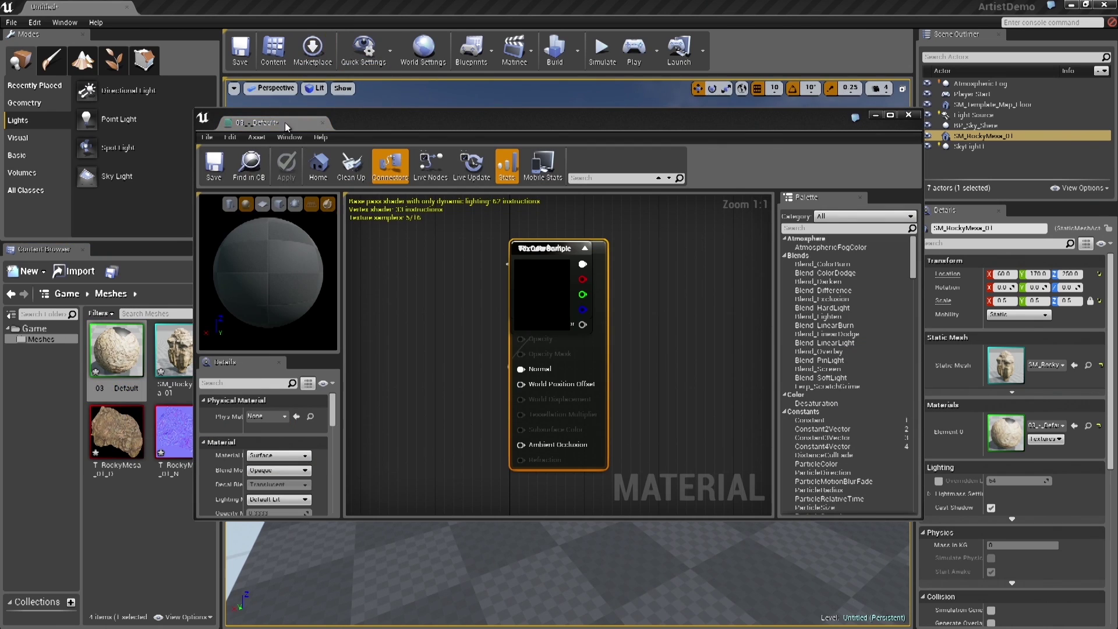
{"action": "left_click_drag", "start_coordinate": [284, 121], "coordinate": [208, 3]}
{"action": "right_click_drag", "start_coordinate": [391, 341], "coordinate": [640, 380]}
Pull both TexCoord nodes and the normal map Texture Sample out from the stack over the main material node
{"action": "left_click_drag", "start_coordinate": [670, 177], "coordinate": [491, 178]}
{"action": "left_click_drag", "start_coordinate": [665, 209], "coordinate": [441, 313]}
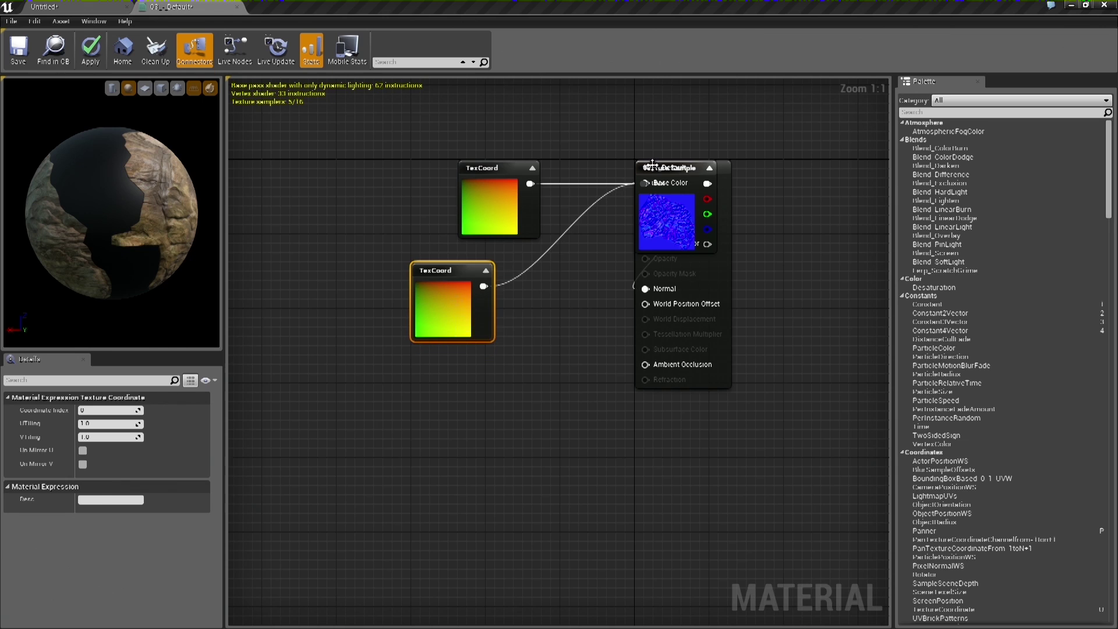
{"action": "left_click_drag", "start_coordinate": [656, 228], "coordinate": [411, 370]}
{"action": "left_click_drag", "start_coordinate": [571, 183], "coordinate": [572, 323]}
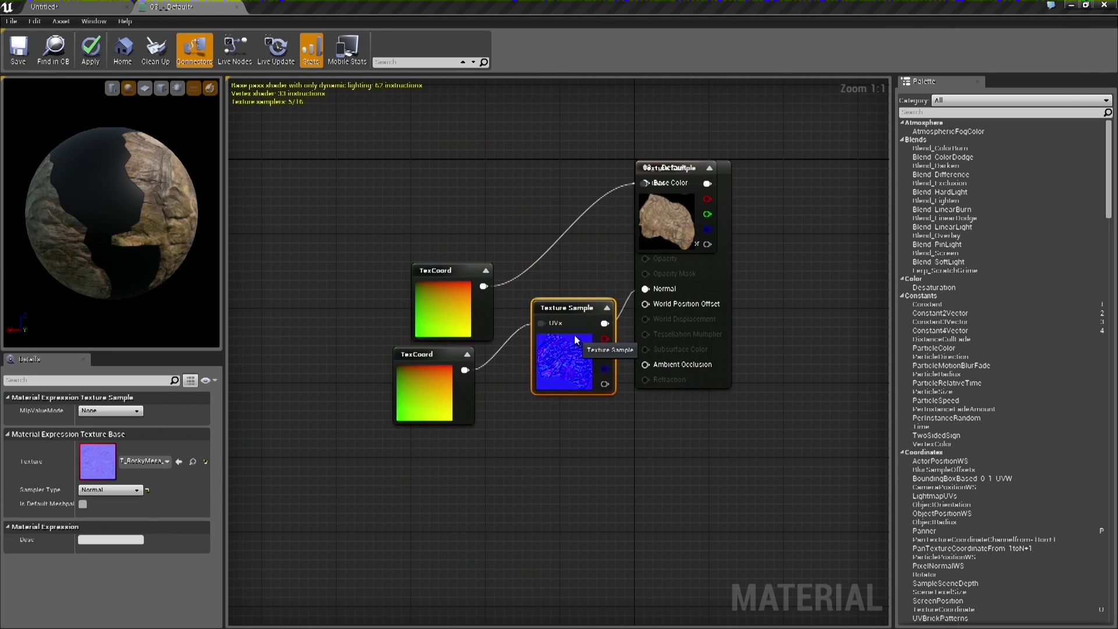
Arrange the rock color texture and its TexCoord in an upper row, and the normal map pair in a lower row
{"action": "left_click_drag", "start_coordinate": [446, 320], "coordinate": [427, 218]}
{"action": "left_click_drag", "start_coordinate": [664, 205], "coordinate": [580, 205]}
{"action": "left_click", "coordinate": [432, 193]}
{"action": "left_click_drag", "start_coordinate": [432, 194], "coordinate": [450, 193]}
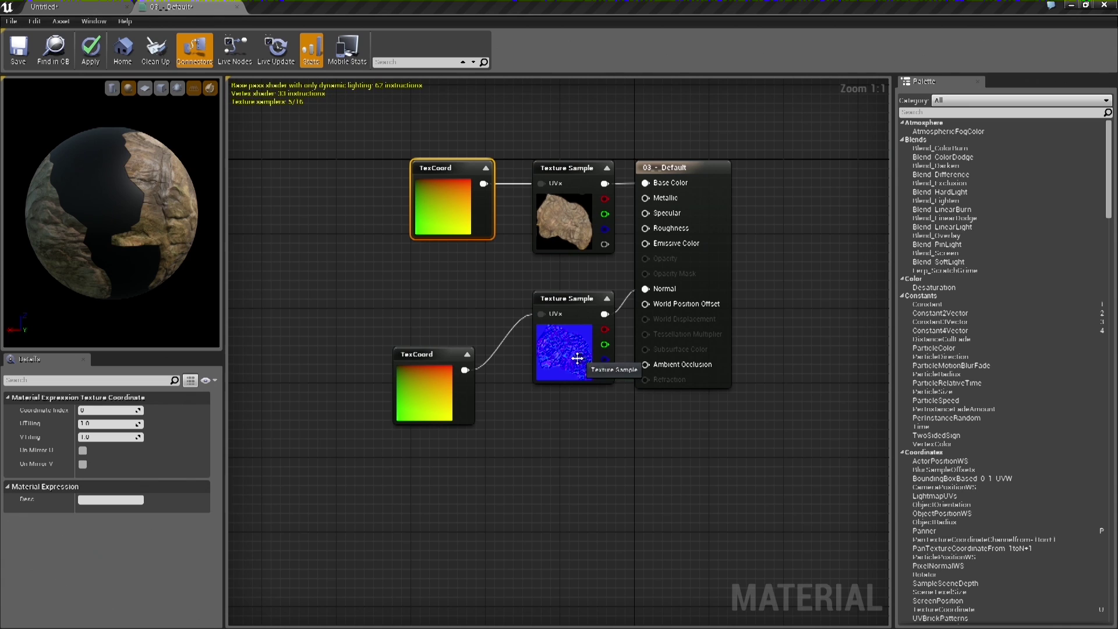
{"action": "left_click_drag", "start_coordinate": [439, 401], "coordinate": [467, 355]}
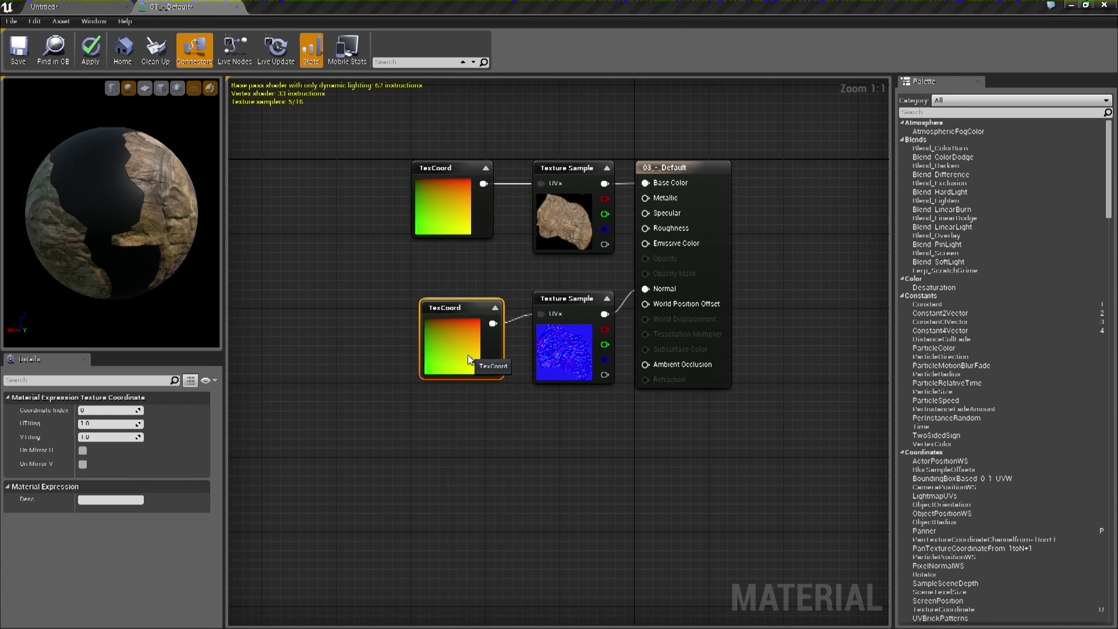
{"action": "left_click_drag", "start_coordinate": [537, 331], "coordinate": [558, 329]}
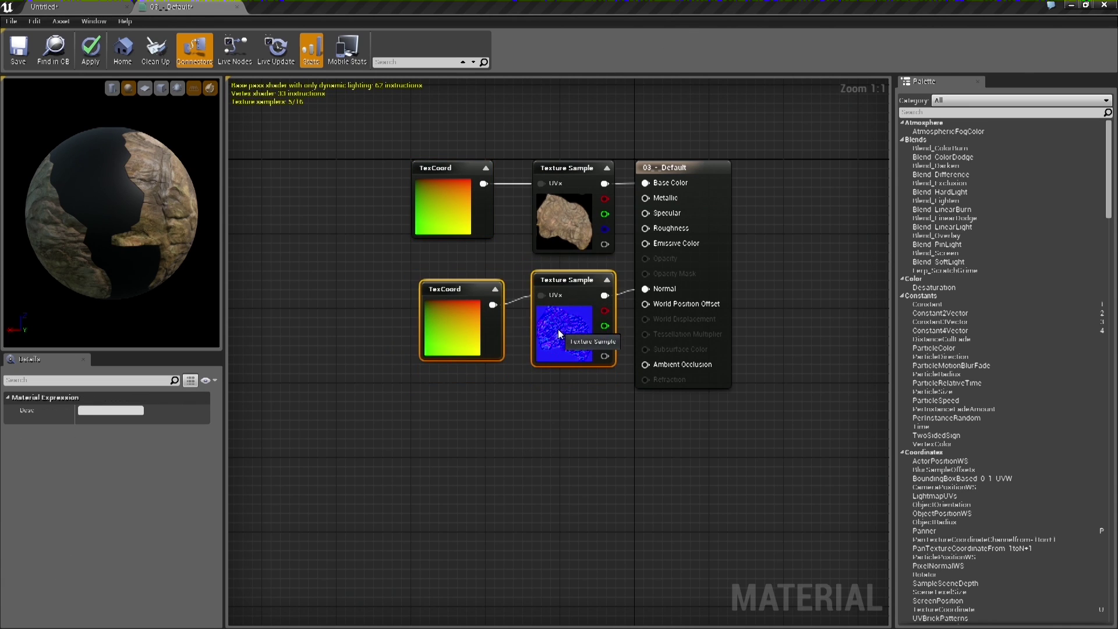
Move all four texture and TexCoord nodes together, farther away from the main material node
{"action": "left_click_drag", "start_coordinate": [329, 125], "coordinate": [615, 463]}
{"action": "left_click_drag", "start_coordinate": [573, 333], "coordinate": [417, 335]}
{"action": "right_click_drag", "start_coordinate": [462, 471], "coordinate": [577, 483]}
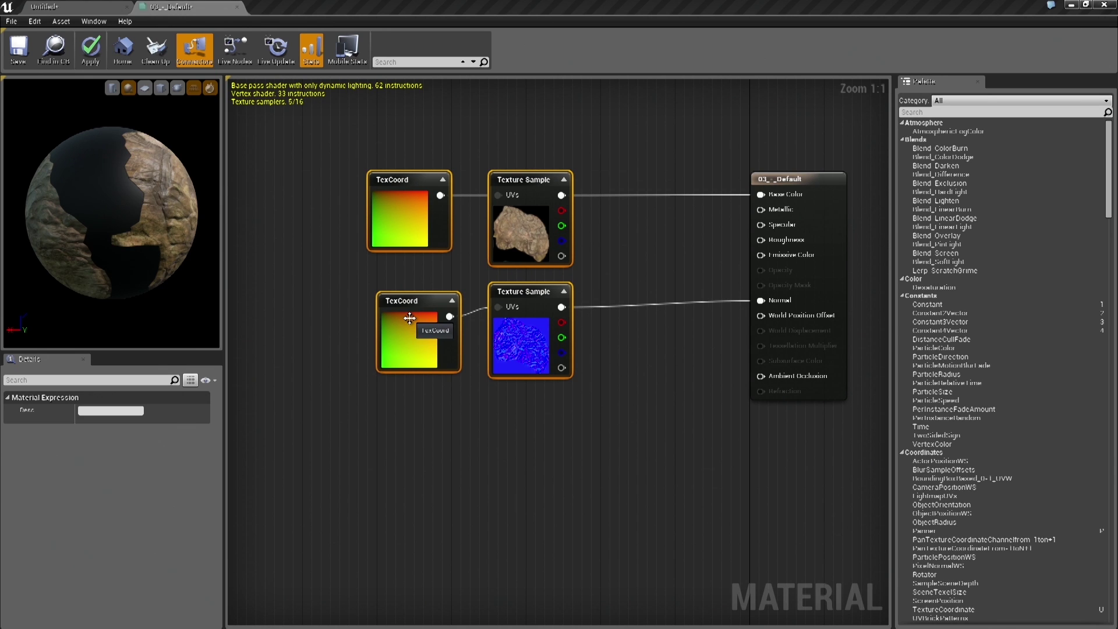
Apply the material changes, return to the level, and examine the rock's surface up close
{"action": "left_click", "coordinate": [90, 49]}
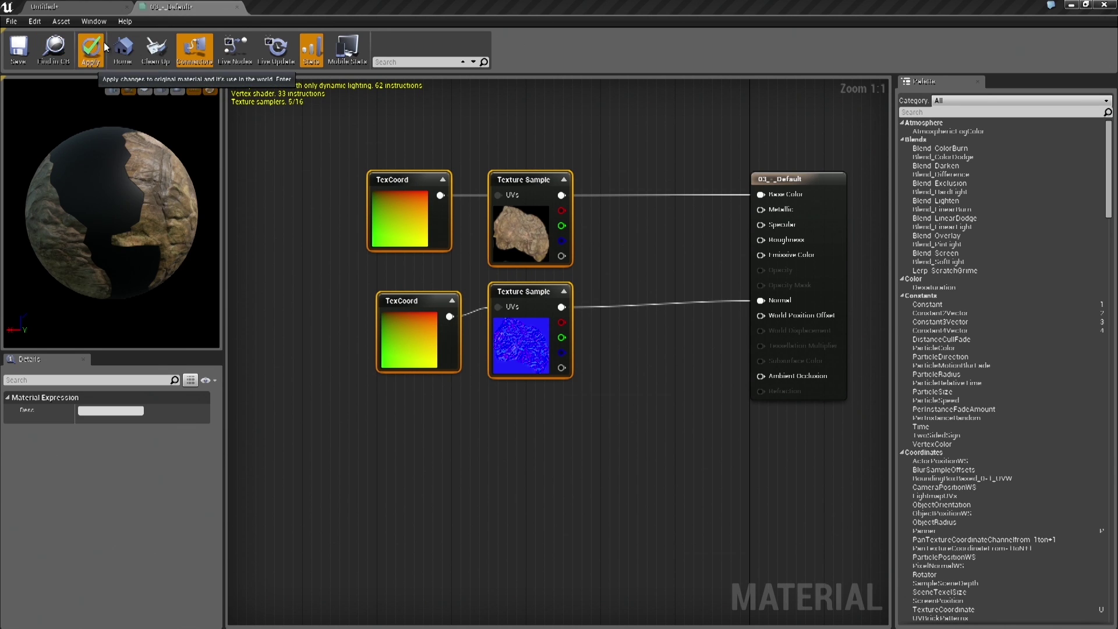
{"action": "left_click", "coordinate": [82, 6]}
{"action": "right_click_drag", "start_coordinate": [545, 356], "coordinate": [617, 317]}
{"action": "left_click", "coordinate": [117, 512]}
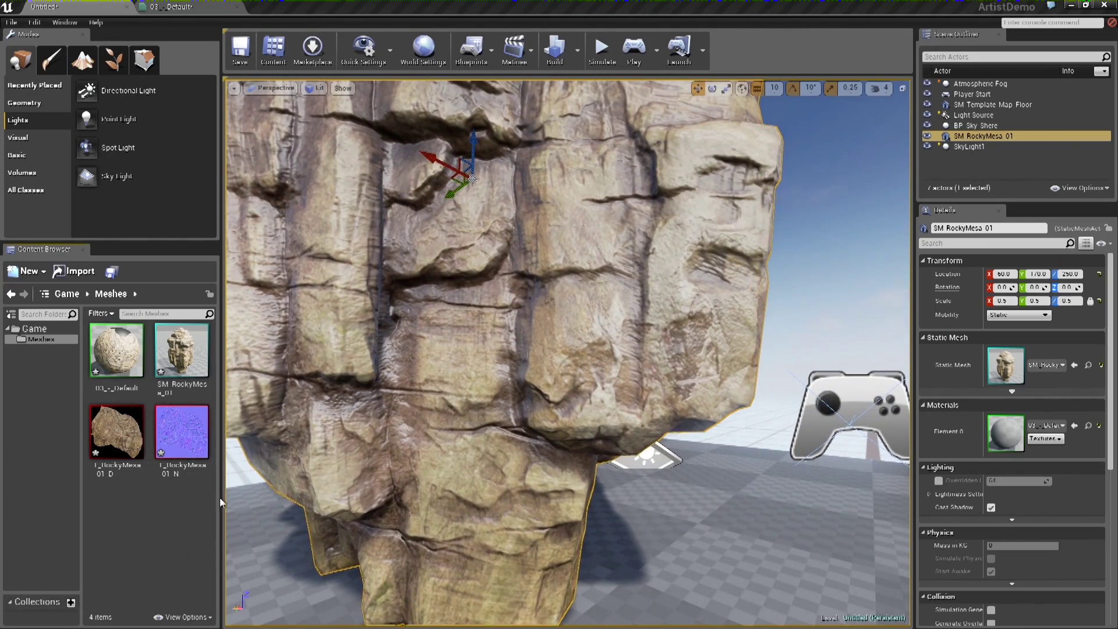
Import the textures T_CliffRockTile_01_D and T_CliffRockTile_01_N into the Meshes folder
{"action": "right_click", "coordinate": [108, 498]}
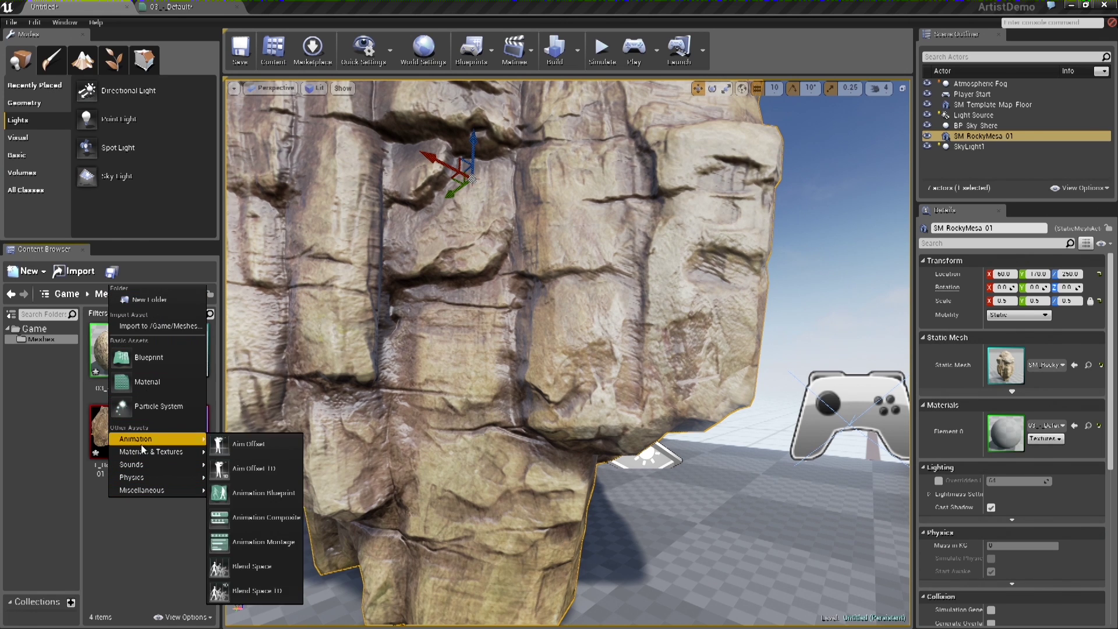
{"action": "left_click", "coordinate": [138, 325]}
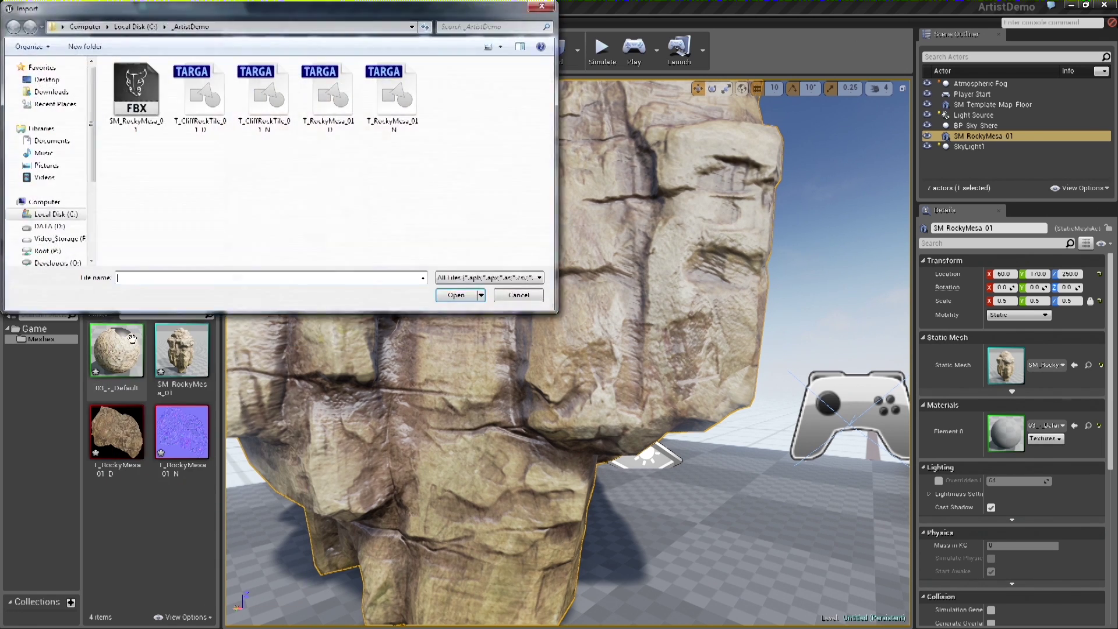
{"action": "left_click", "coordinate": [193, 90]}
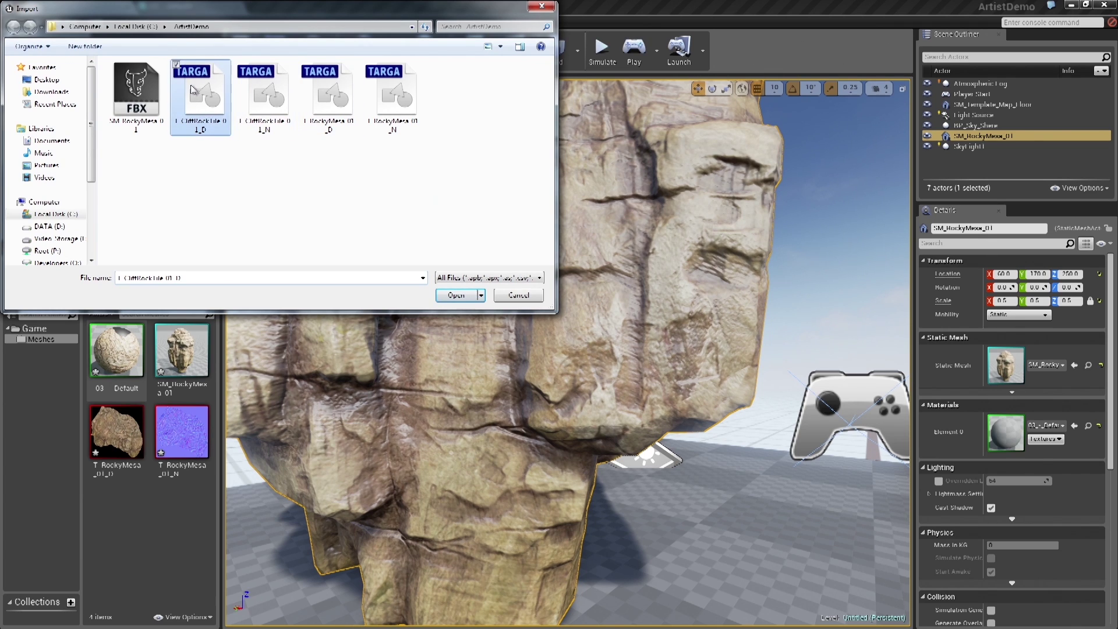
{"action": "left_click", "coordinate": [258, 109], "text": "ctrl"}
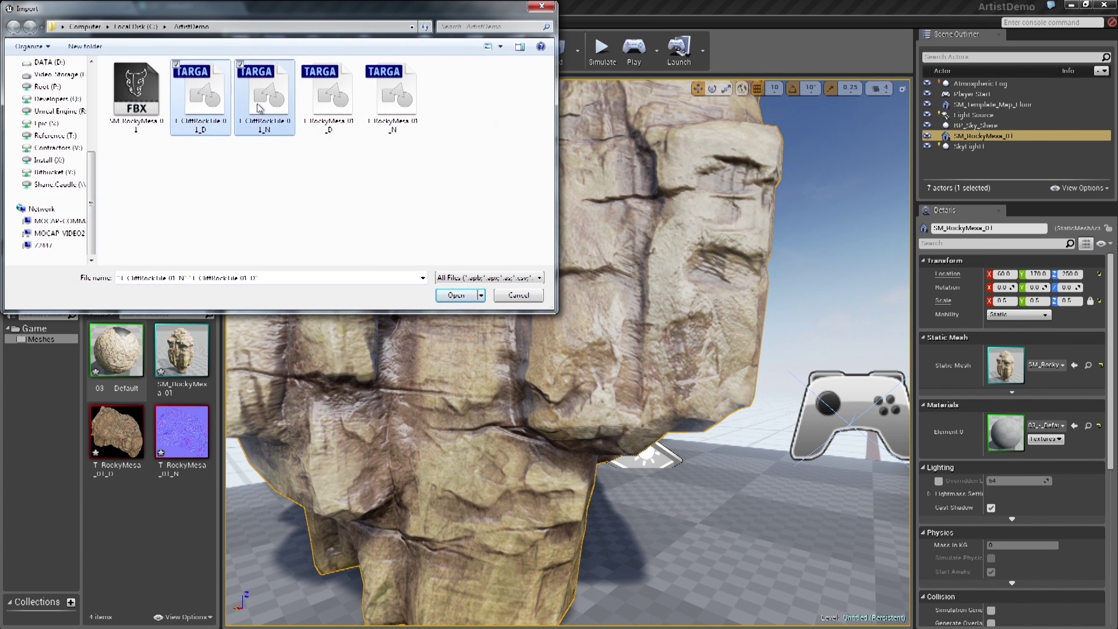
{"action": "left_click", "coordinate": [458, 297]}
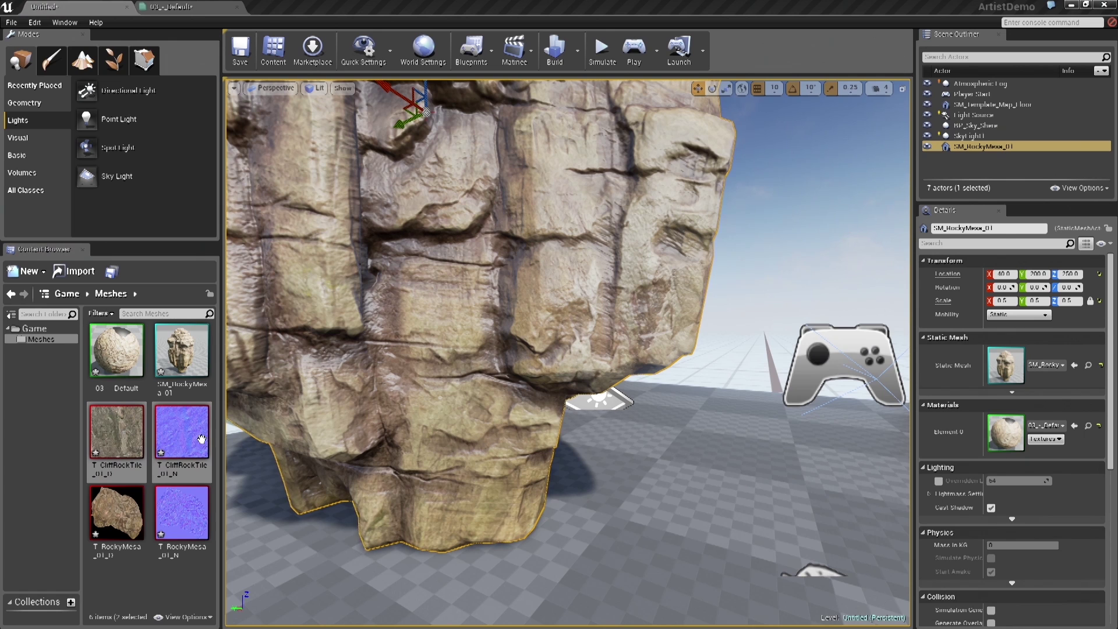
Add a Texture Sample using T_CliffRockTile_01_D to the rock material and place it above the existing node rows
{"action": "left_click", "coordinate": [97, 430]}
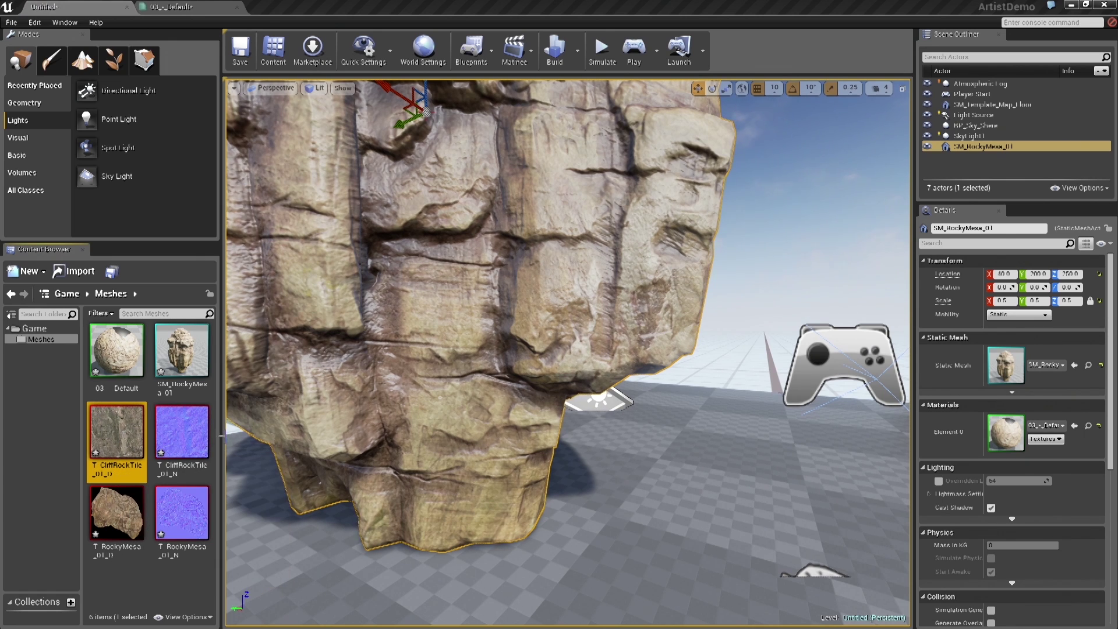
{"action": "left_click", "coordinate": [176, 7]}
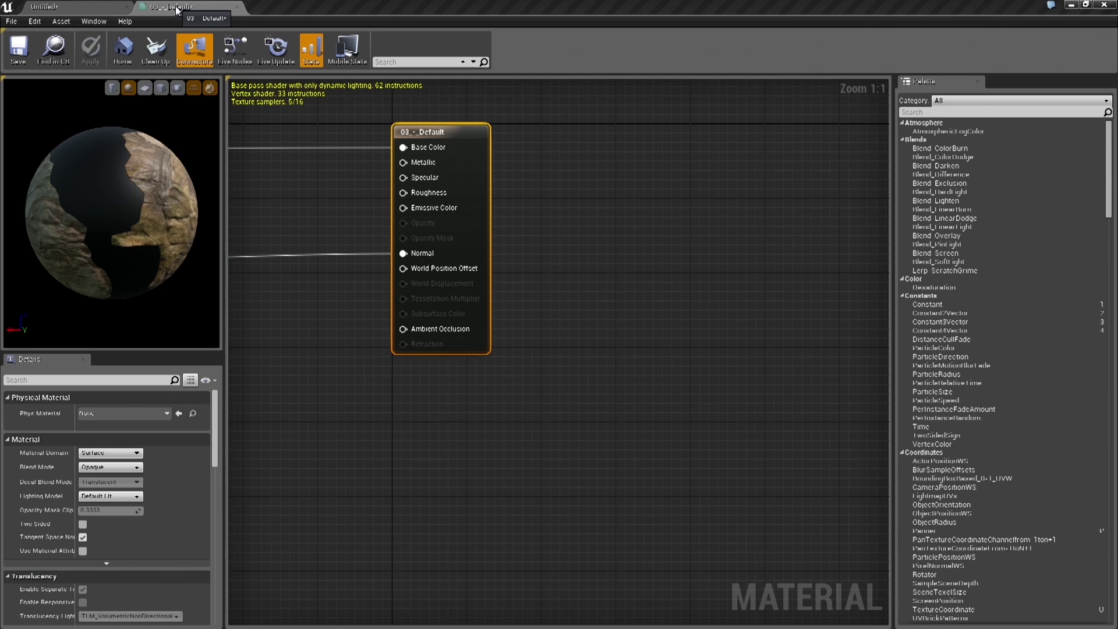
{"action": "right_click_drag", "start_coordinate": [416, 390], "coordinate": [884, 480]}
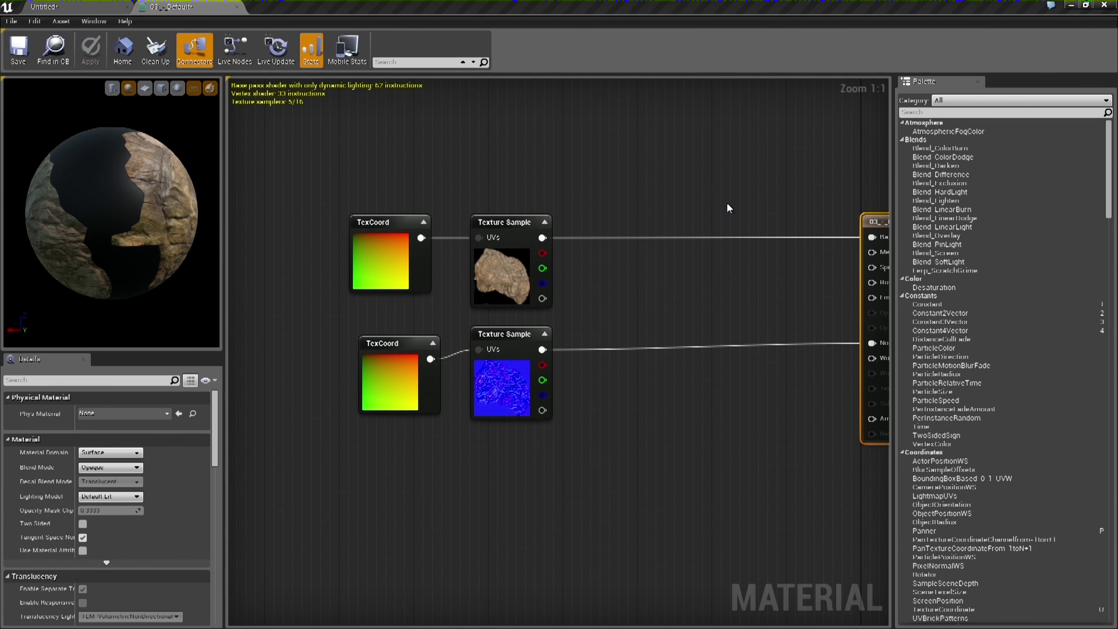
{"action": "right_click_drag", "start_coordinate": [655, 332], "coordinate": [546, 338]}
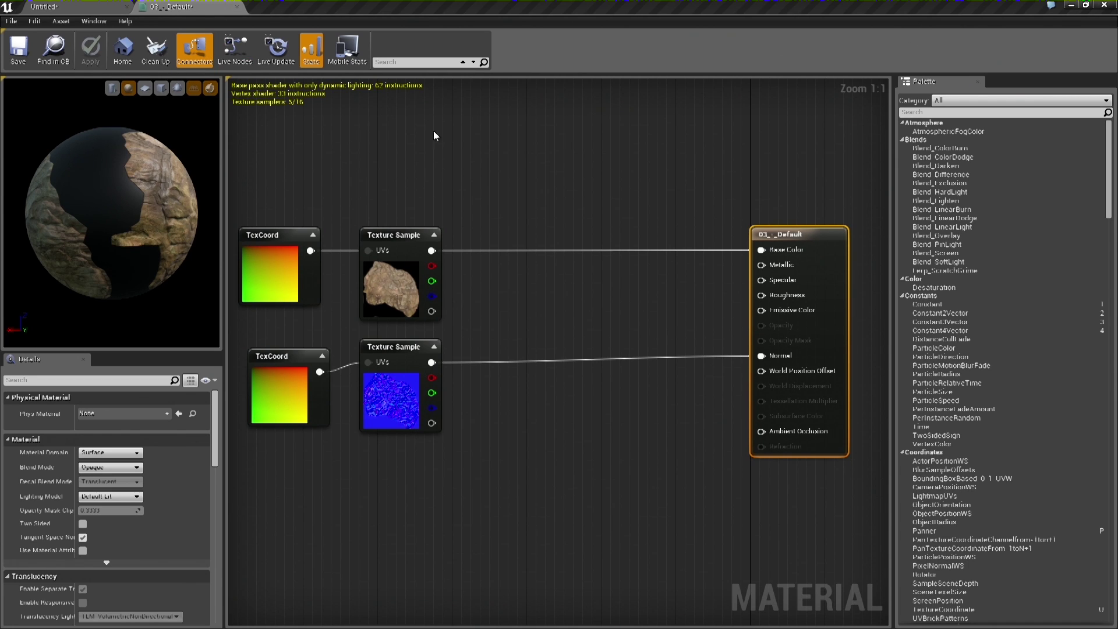
{"action": "left_click", "coordinate": [583, 307]}
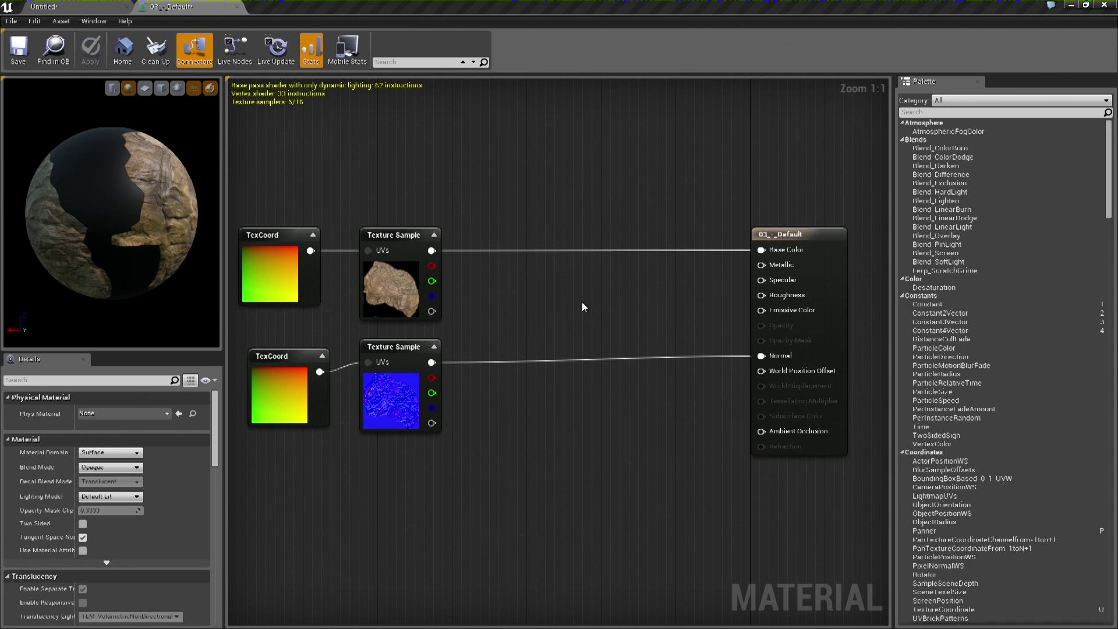
{"action": "left_click", "coordinate": [582, 302]}
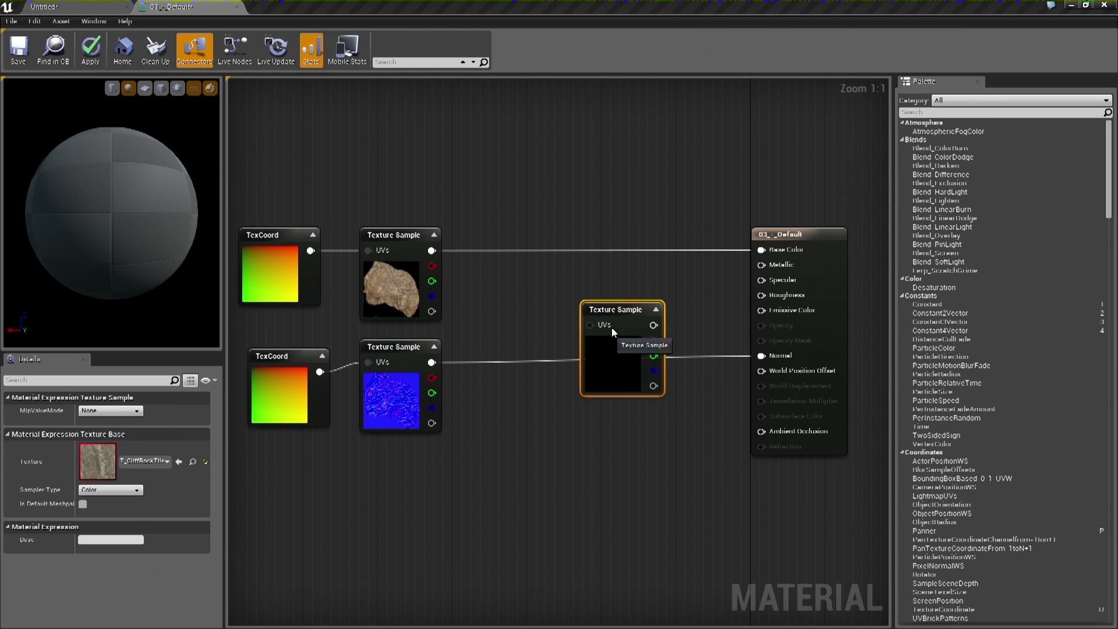
{"action": "left_click_drag", "start_coordinate": [621, 308], "coordinate": [548, 193]}
Add a Texture Sample using T_CliffRockTile_01_N to the material and place it beneath the existing normal map sample
{"action": "left_click", "coordinate": [44, 7]}
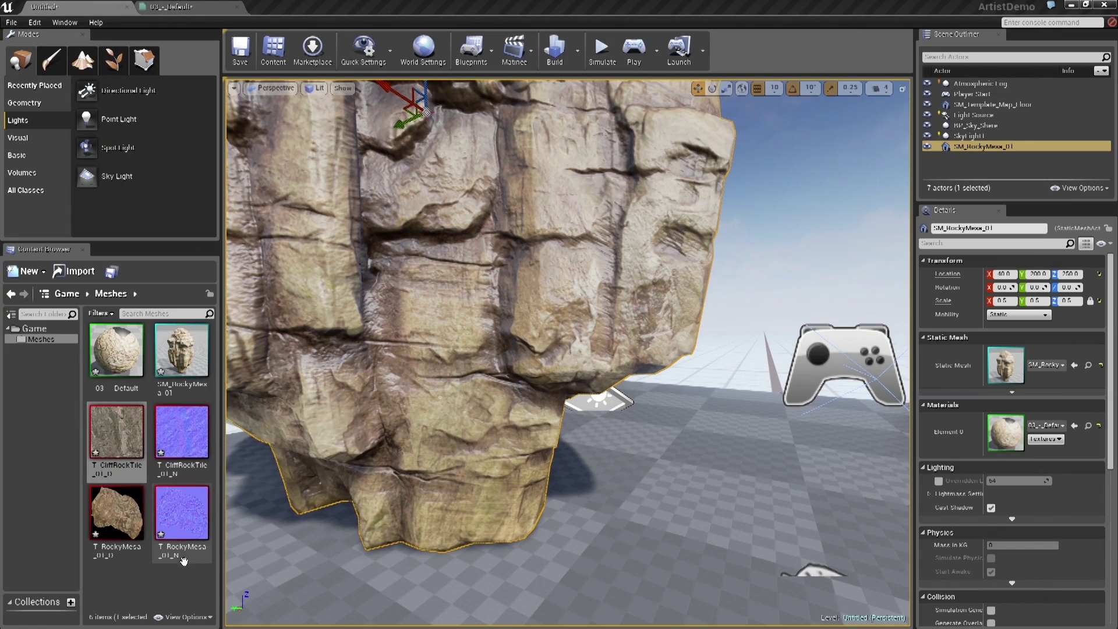
{"action": "left_click", "coordinate": [187, 6]}
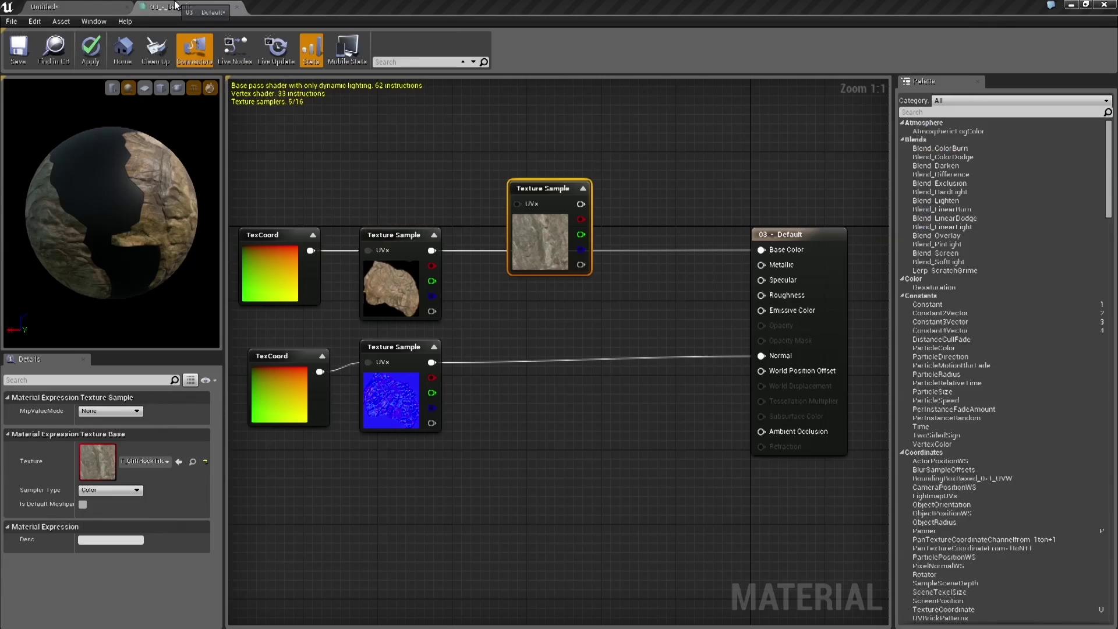
{"action": "left_click", "coordinate": [543, 401]}
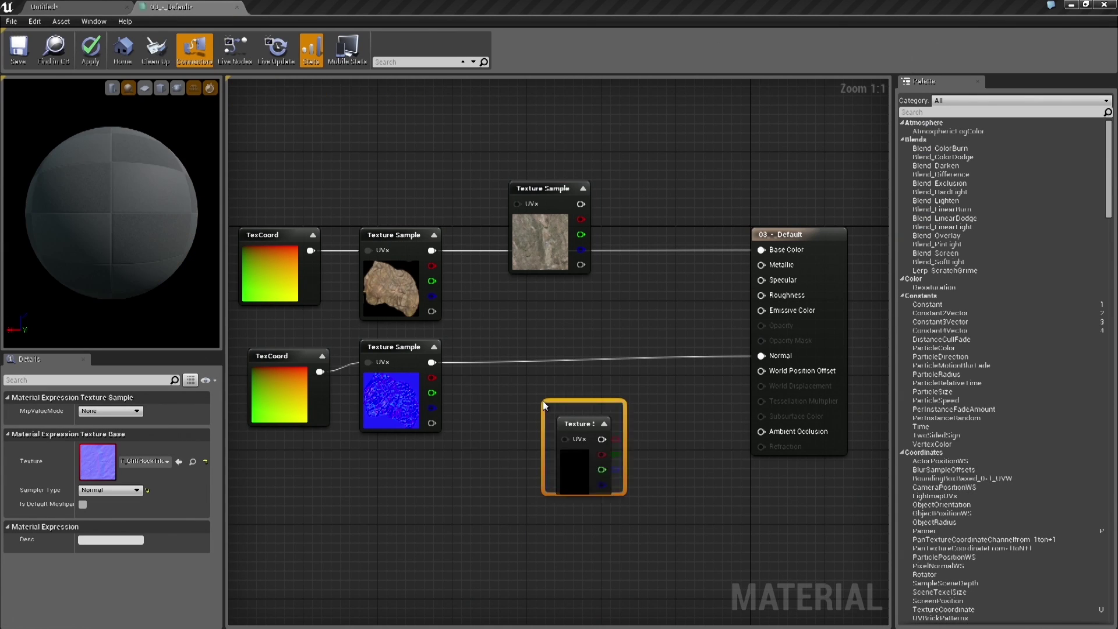
{"action": "left_click_drag", "start_coordinate": [575, 411], "coordinate": [396, 469]}
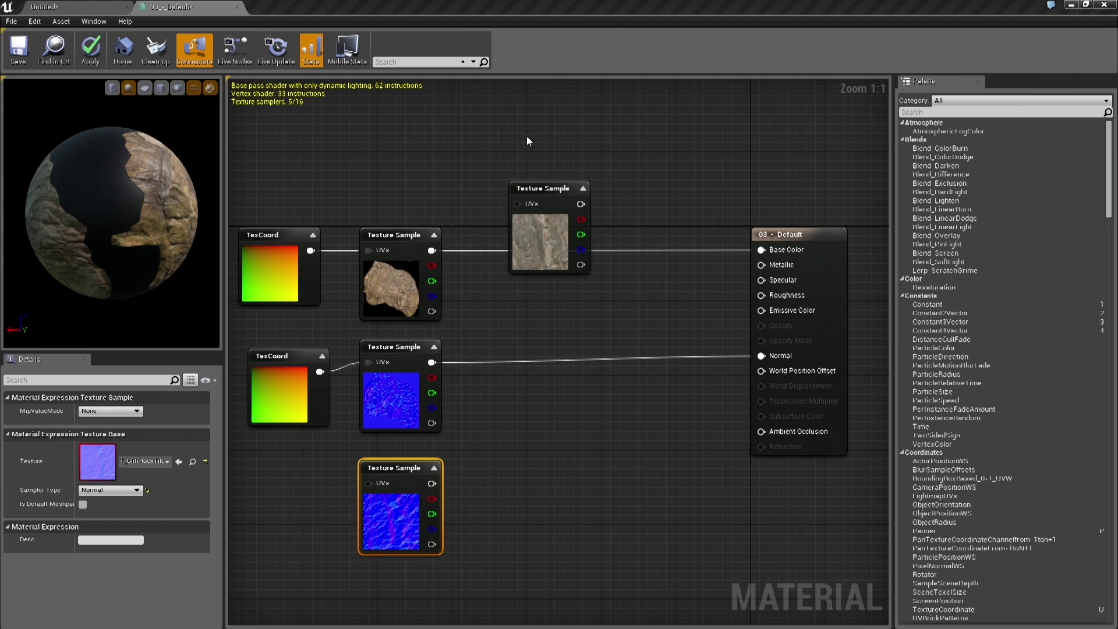
Move the cliff color sample down beside the normal map row, and create an Add node with the rock color texture in input A
{"action": "left_click_drag", "start_coordinate": [540, 184], "coordinate": [532, 333]}
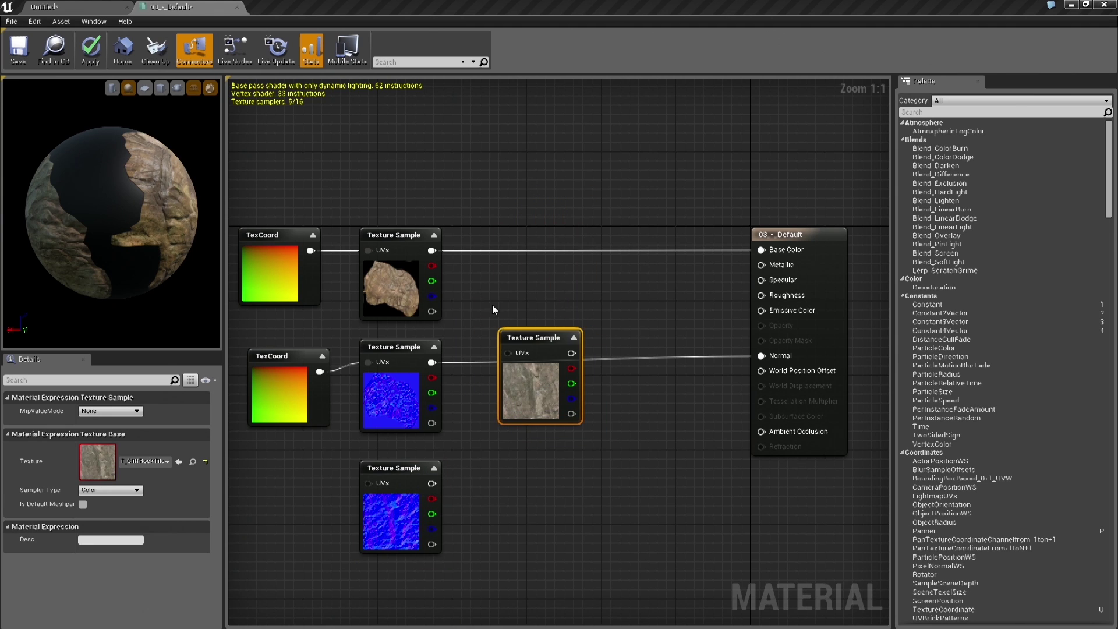
{"action": "left_click_drag", "start_coordinate": [431, 250], "coordinate": [652, 271]}
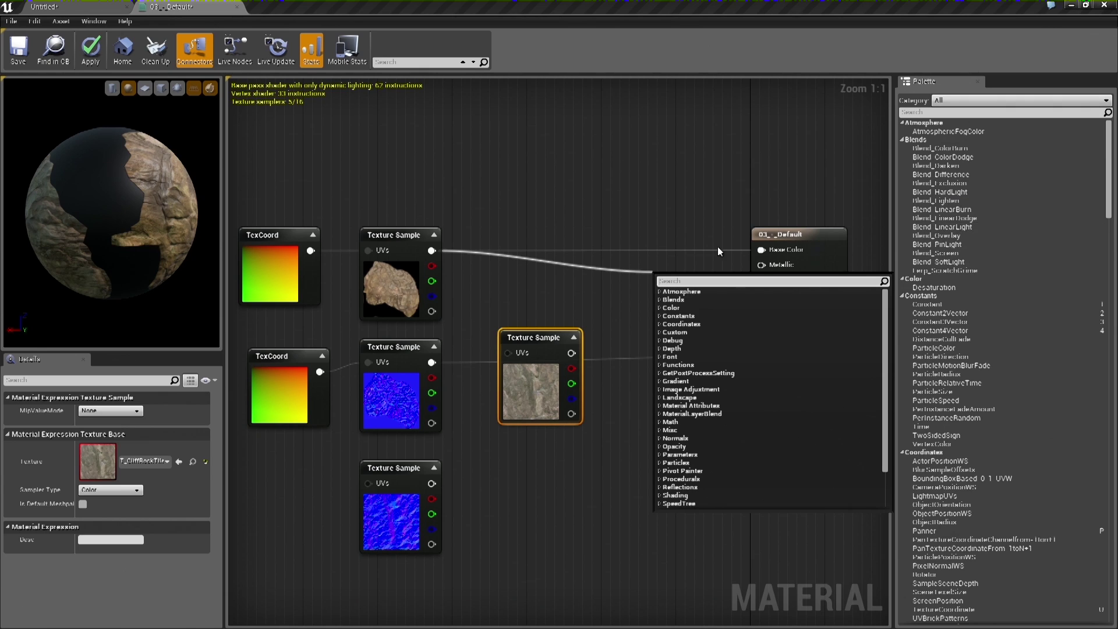
{"action": "left_click", "coordinate": [459, 171]}
{"action": "left_click_drag", "start_coordinate": [431, 252], "coordinate": [605, 174]}
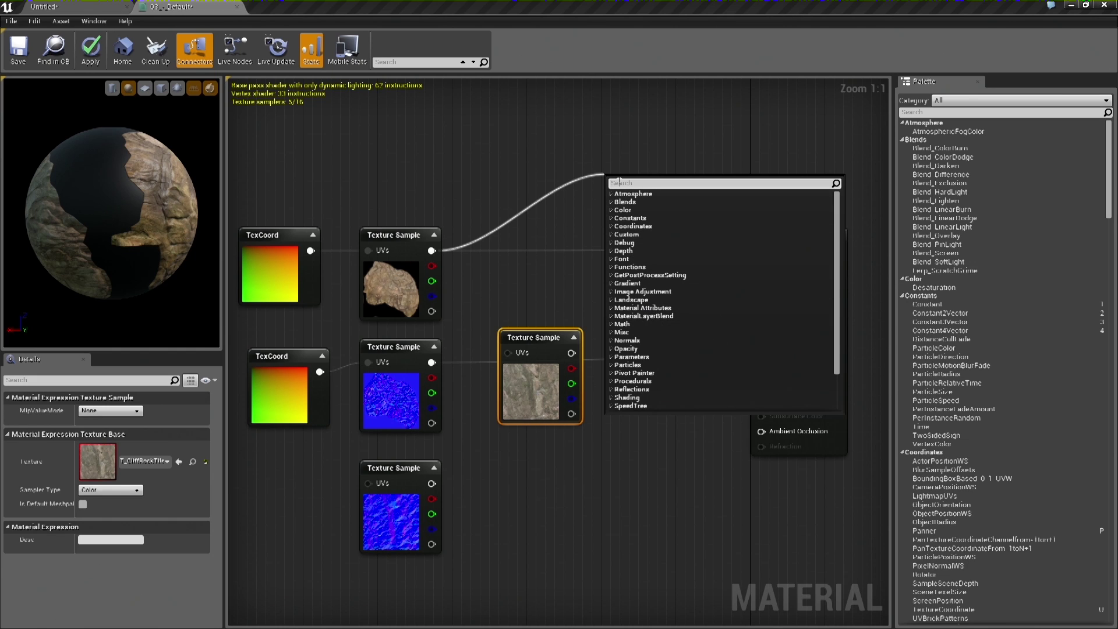
{"action": "type", "text": "add"}
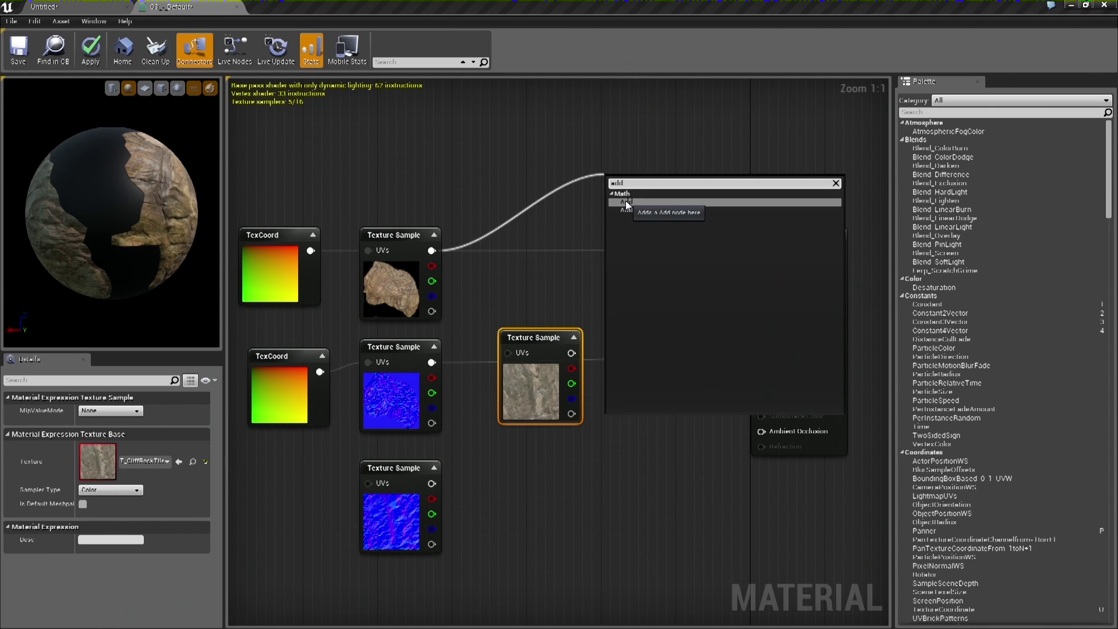
{"action": "key", "text": "BackSpace"}
{"action": "key", "text": "BackSpace"}
{"action": "key", "text": "BackSpace"}
{"action": "type", "text": "add"}
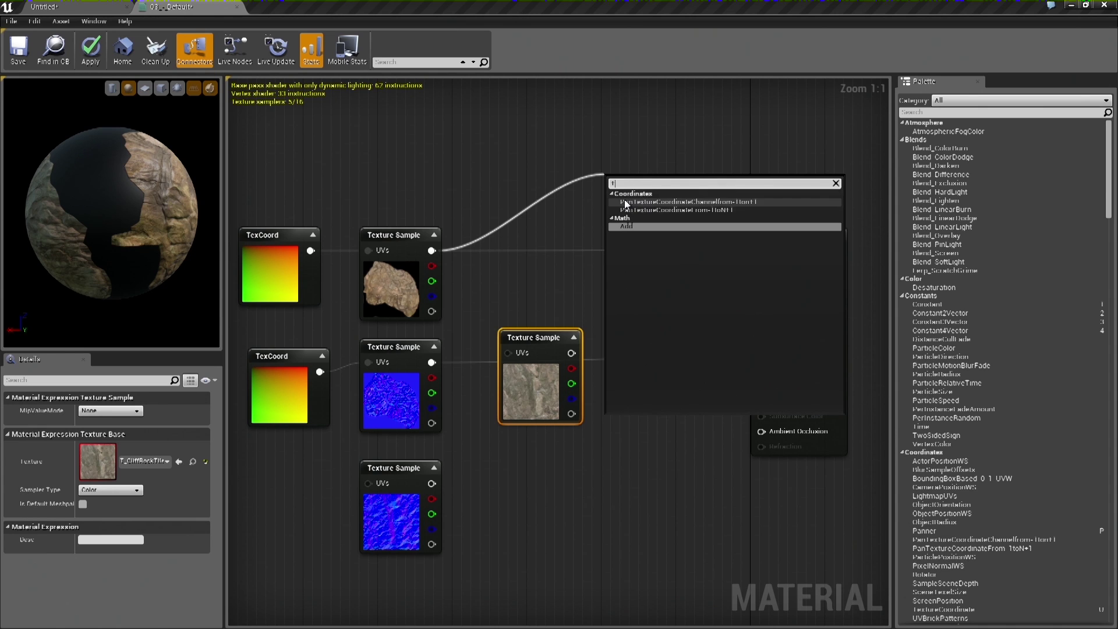
{"action": "left_click", "coordinate": [619, 214]}
{"action": "left_click_drag", "start_coordinate": [637, 187], "coordinate": [587, 202]}
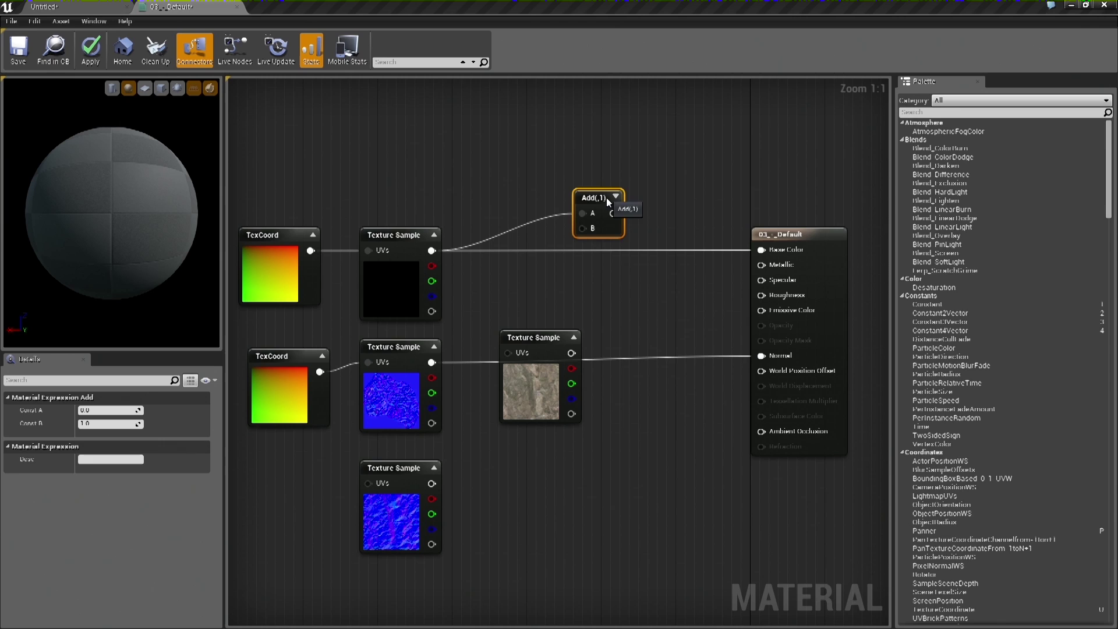
Wire the cliff color texture into Add input B and Add into Base Color, stacking both color samples ahead of the Add node
{"action": "left_click_drag", "start_coordinate": [571, 383], "coordinate": [762, 251]}
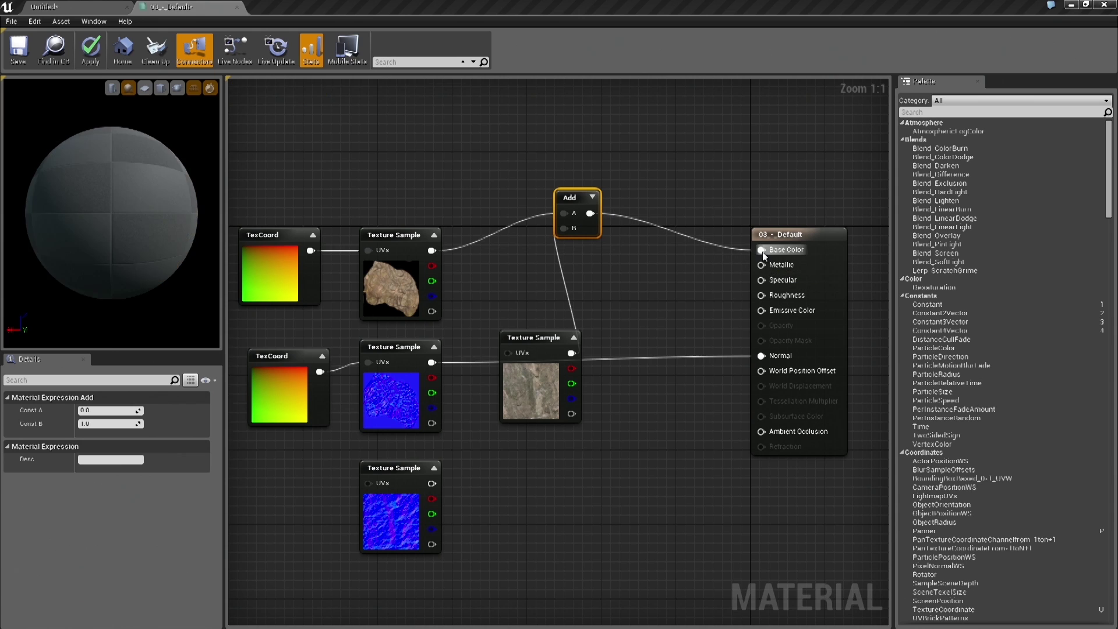
{"action": "left_click_drag", "start_coordinate": [534, 338], "coordinate": [496, 255]}
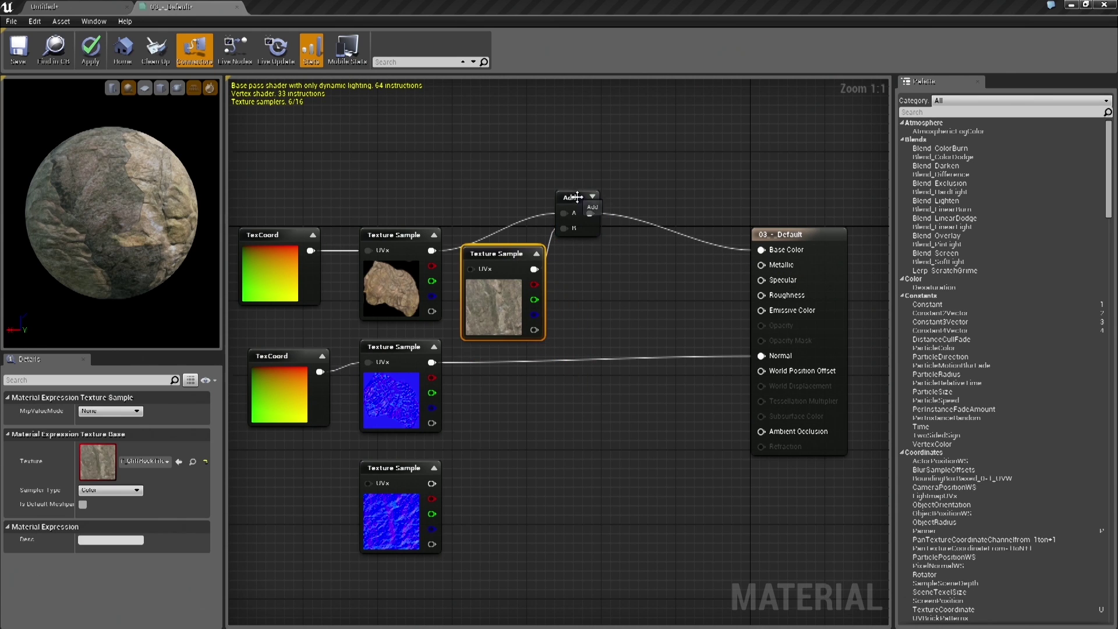
{"action": "left_click_drag", "start_coordinate": [576, 195], "coordinate": [622, 214]}
{"action": "left_click_drag", "start_coordinate": [385, 252], "coordinate": [501, 152]}
{"action": "left_click", "coordinate": [363, 184]}
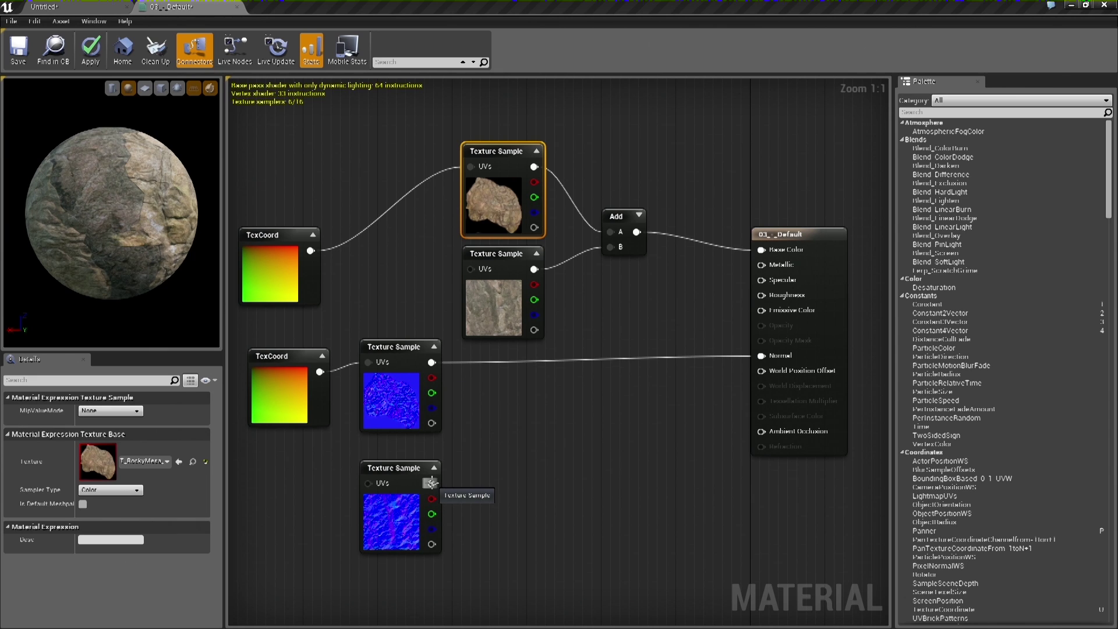
Create a Multiply node with the cliff normal map in input A and a new Constant3Vector in input B
{"action": "left_click_drag", "start_coordinate": [432, 483], "coordinate": [550, 470]}
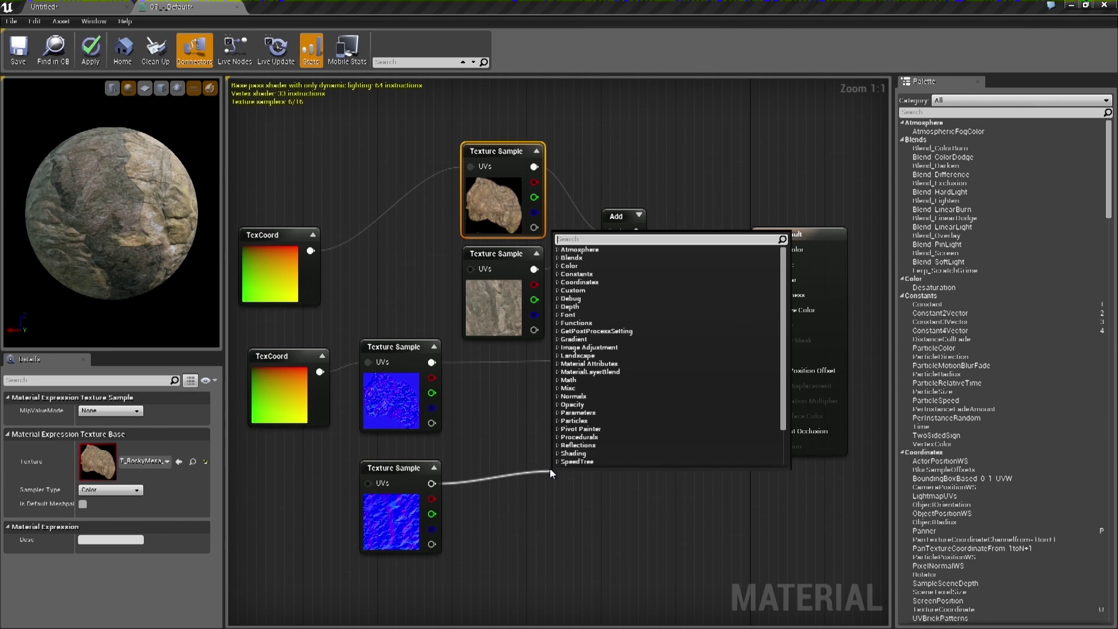
{"action": "type", "text": "mul"}
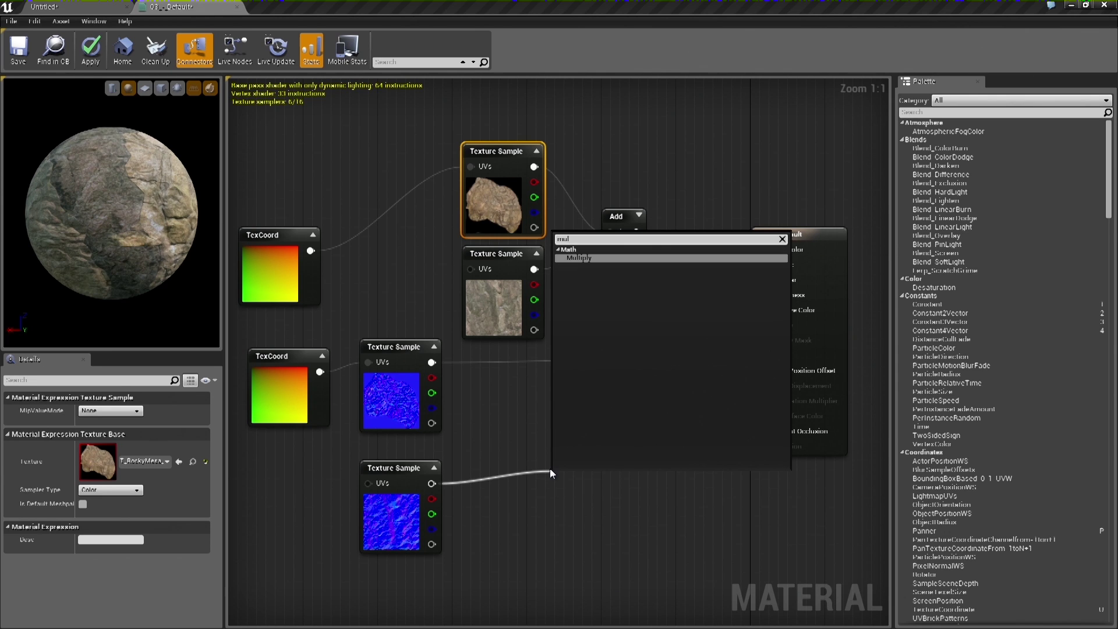
{"action": "left_click", "coordinate": [585, 258]}
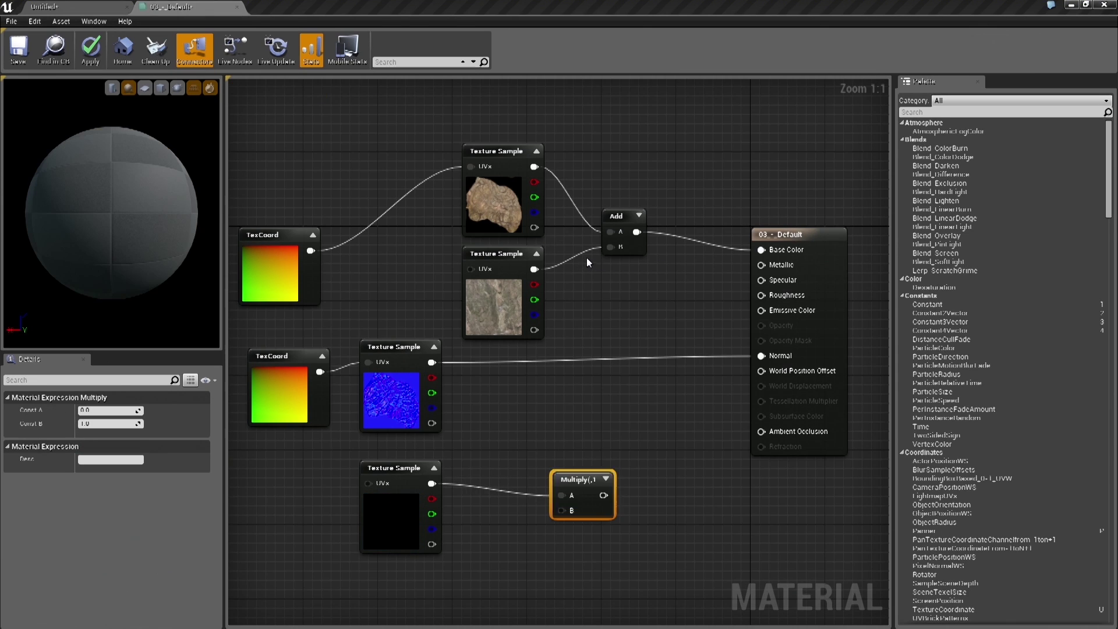
{"action": "left_click_drag", "start_coordinate": [575, 488], "coordinate": [522, 508]}
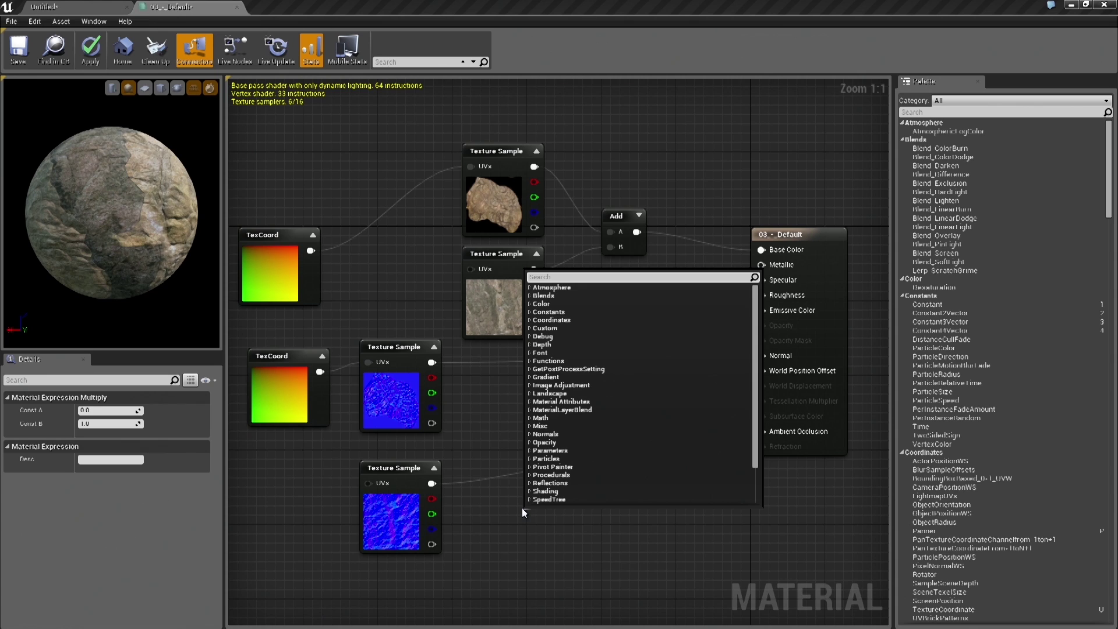
{"action": "type", "text": "co"}
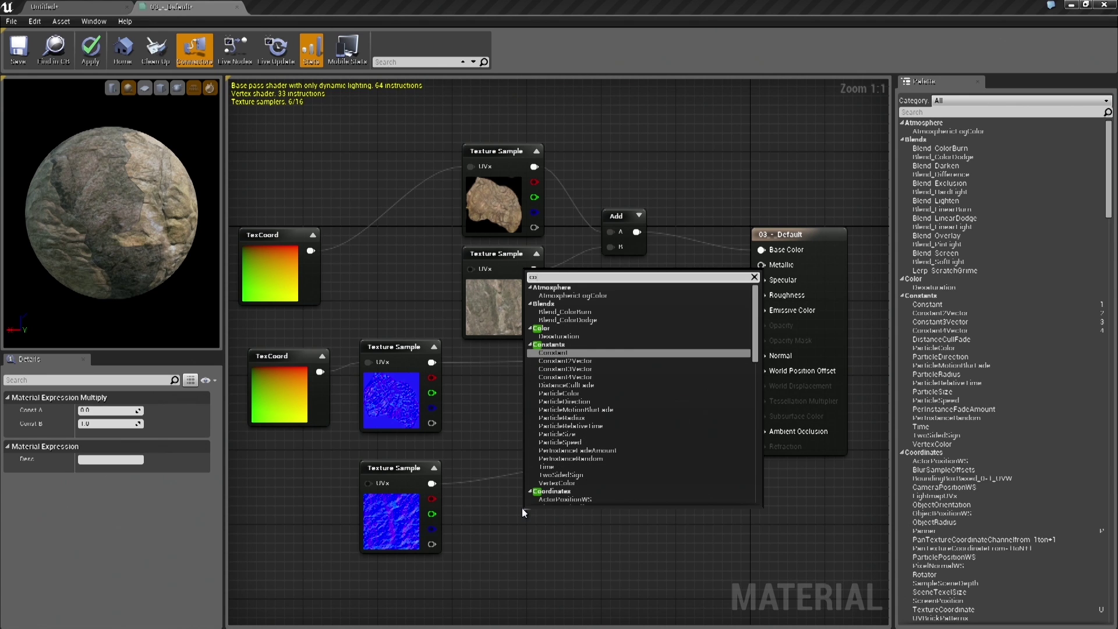
{"action": "left_click", "coordinate": [565, 369]}
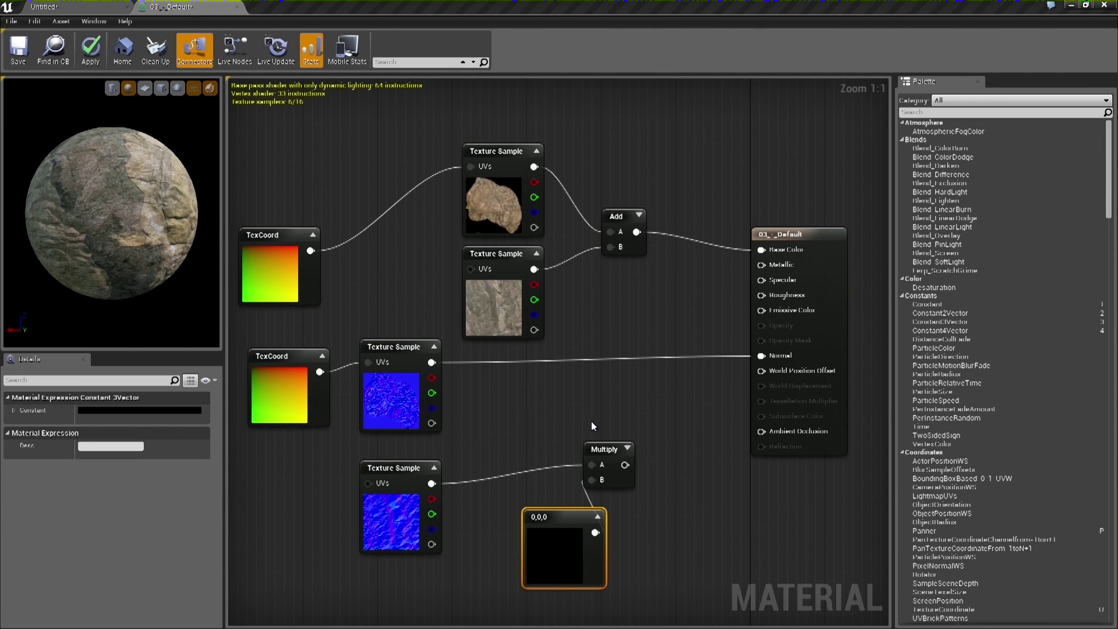
{"action": "key", "text": "ctrl+v"}
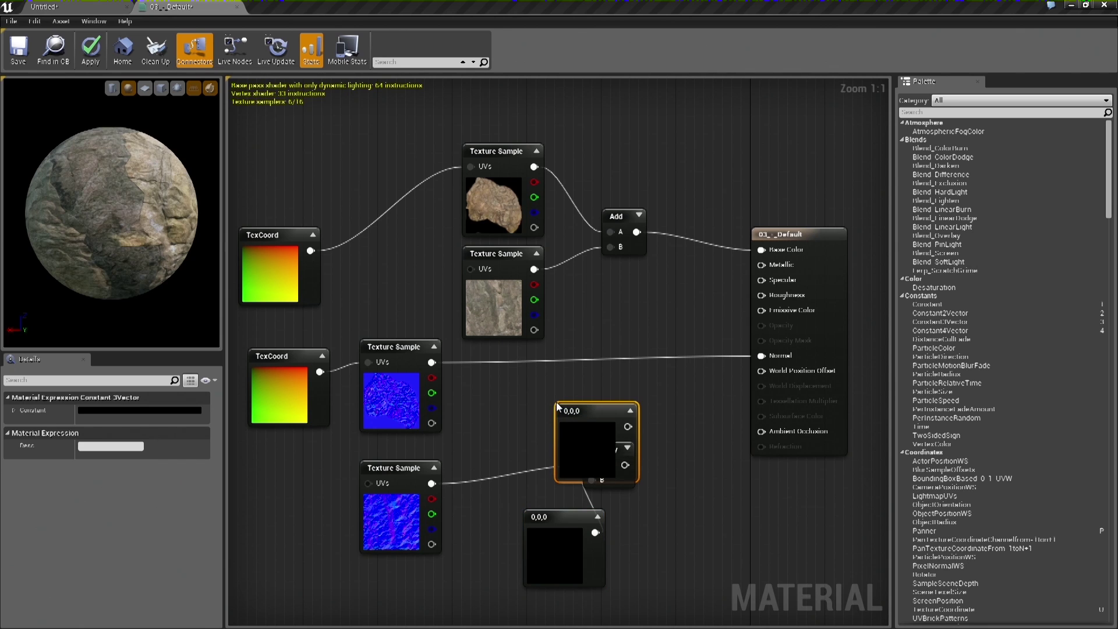
{"action": "left_click_drag", "start_coordinate": [585, 425], "coordinate": [519, 405]}
{"action": "key", "text": "Delete"}
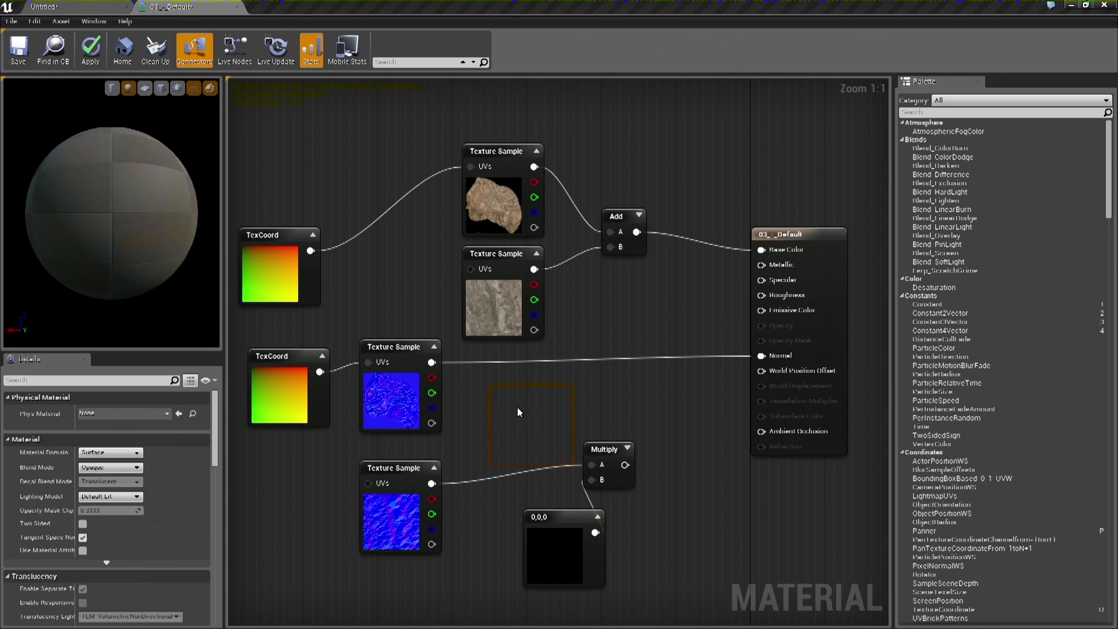
Leave one extra Constant node below the Add node, discarding the trial Constant2Vector, and shift the Constant3Vector farther ahead of Multiply
{"action": "left_click", "coordinate": [534, 396]}
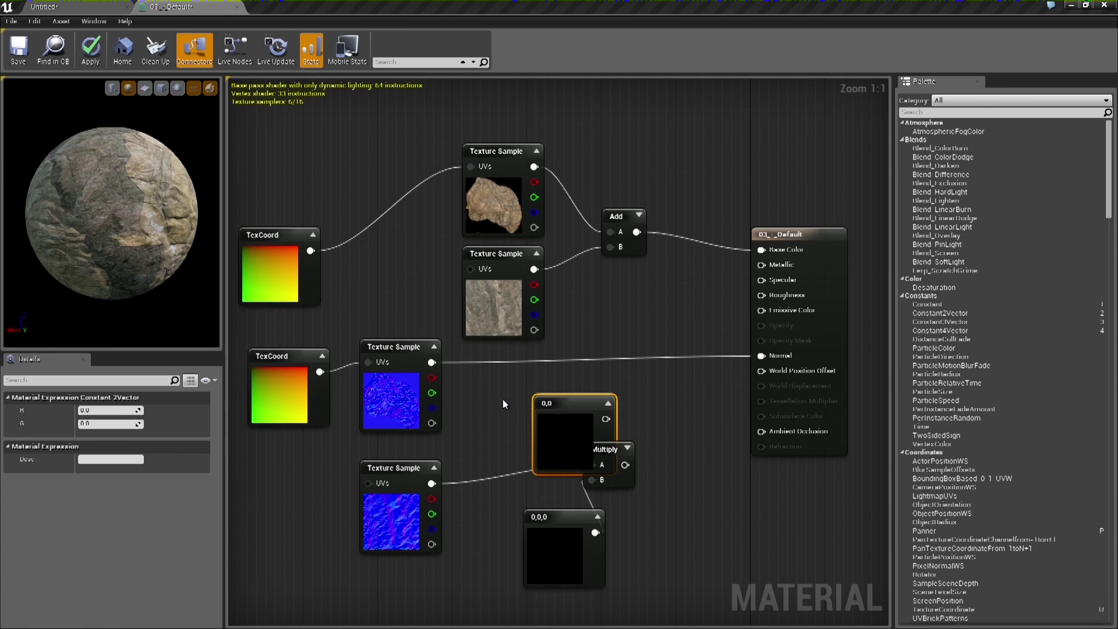
{"action": "left_click", "coordinate": [486, 384]}
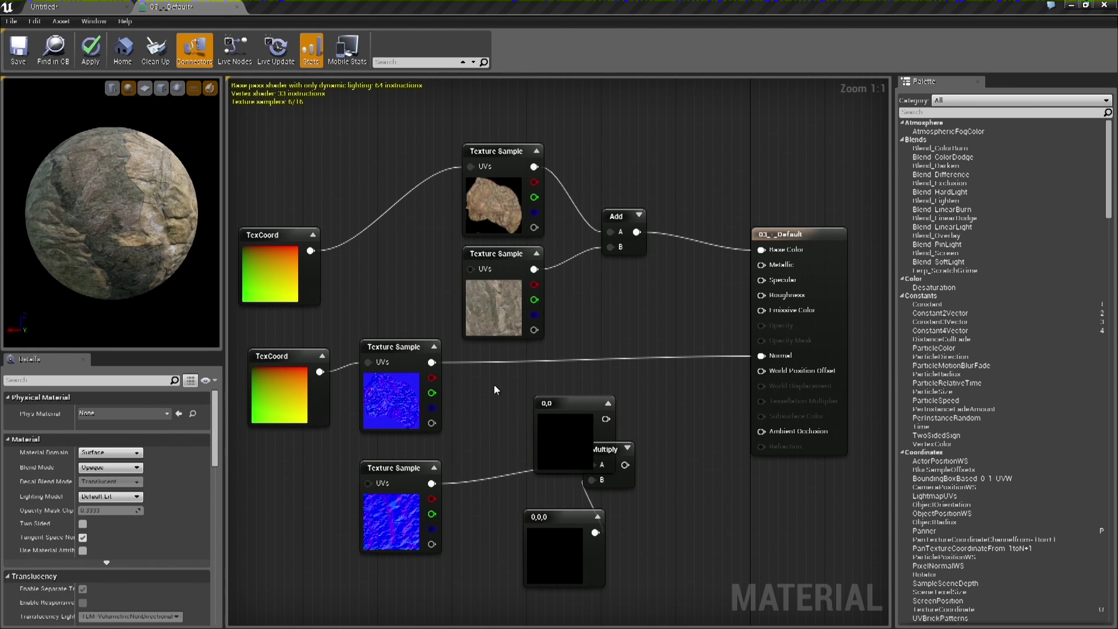
{"action": "left_click", "coordinate": [494, 386]}
{"action": "left_click_drag", "start_coordinate": [523, 407], "coordinate": [639, 296]}
{"action": "left_click", "coordinate": [561, 424]}
{"action": "key", "text": "Delete"}
{"action": "left_click_drag", "start_coordinate": [563, 530], "coordinate": [531, 513]}
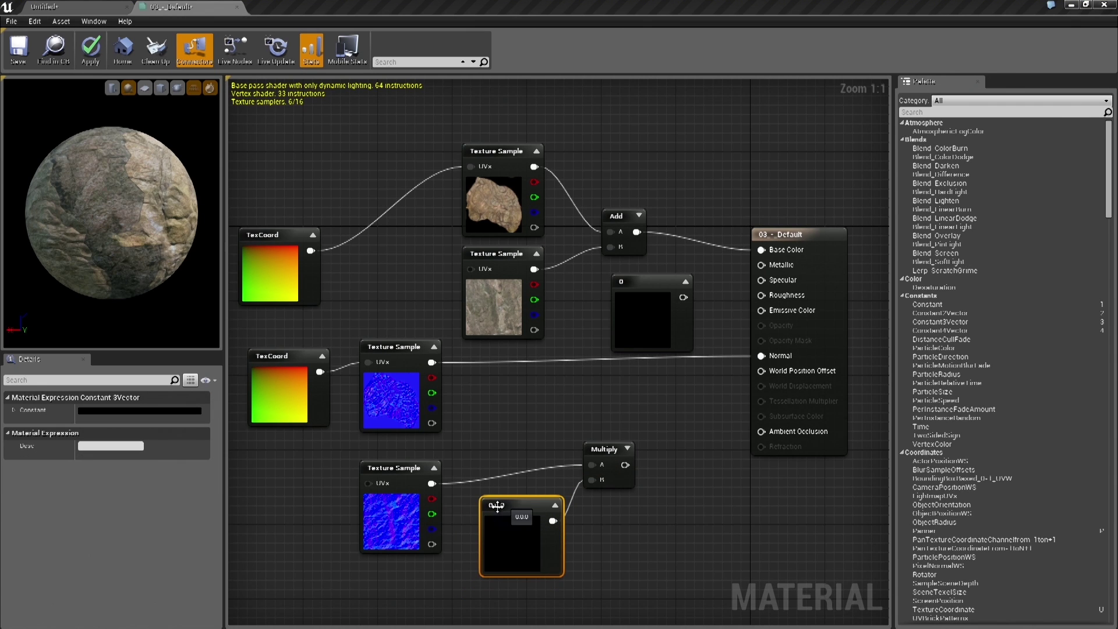
Set the R and G values of the Constant3Vector feeding the cliff normal Multiply to 0.7
{"action": "left_click", "coordinate": [13, 410]}
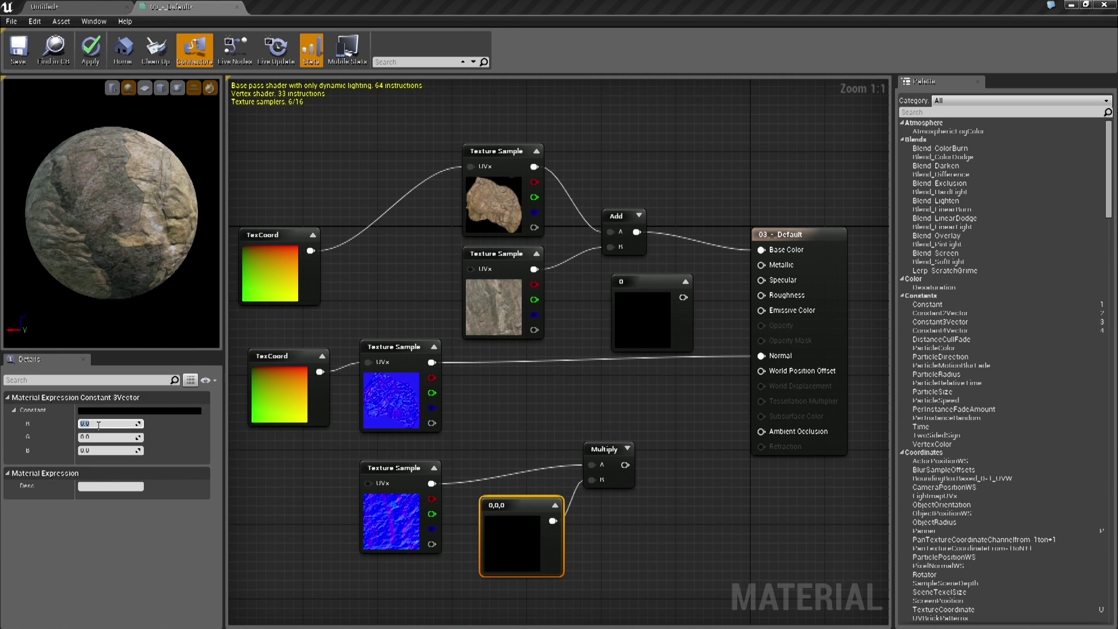
{"action": "left_click", "coordinate": [87, 437]}
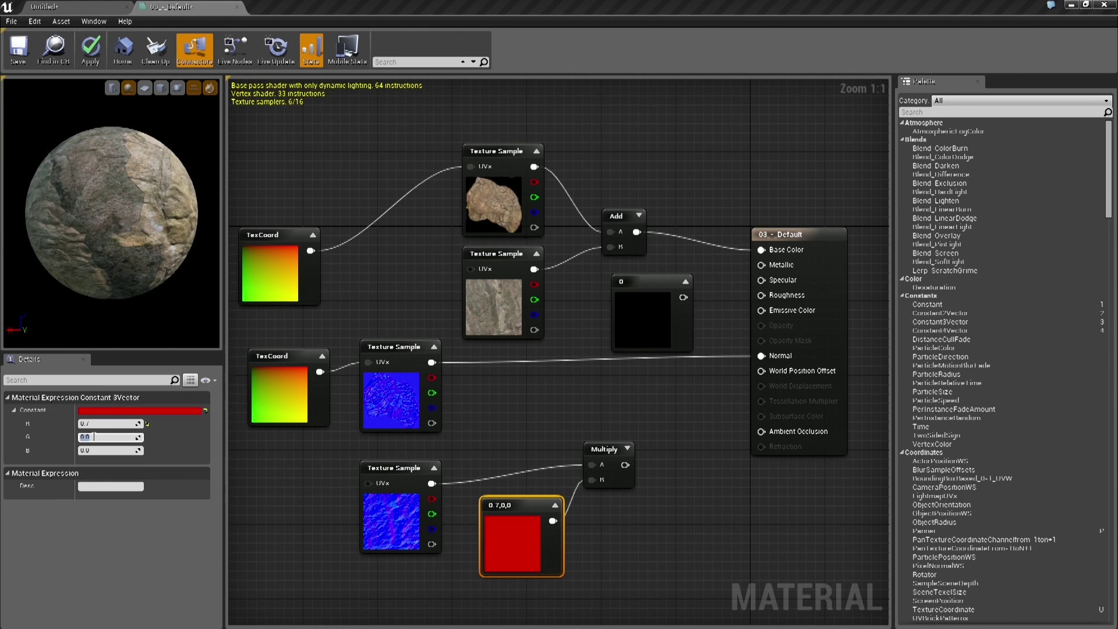
{"action": "type", "text": "0.7"}
{"action": "left_click", "coordinate": [104, 452]}
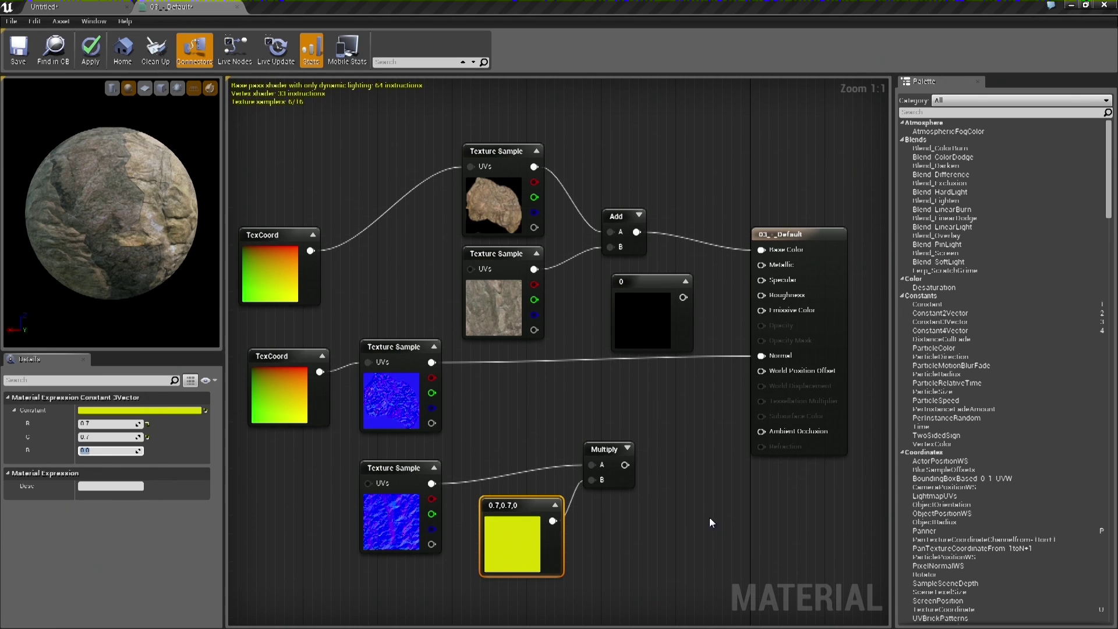
Duplicate the Add node, wire the rock normal map into A and Multiply into B, and connect it to Normal
{"action": "mouse_move", "coordinate": [435, 364]}
{"action": "left_mouse_down"}
{"action": "mouse_move", "coordinate": [450, 367]}
{"action": "mouse_move", "coordinate": [441, 365]}
{"action": "left_mouse_up"}
{"action": "left_click", "coordinate": [632, 195]}
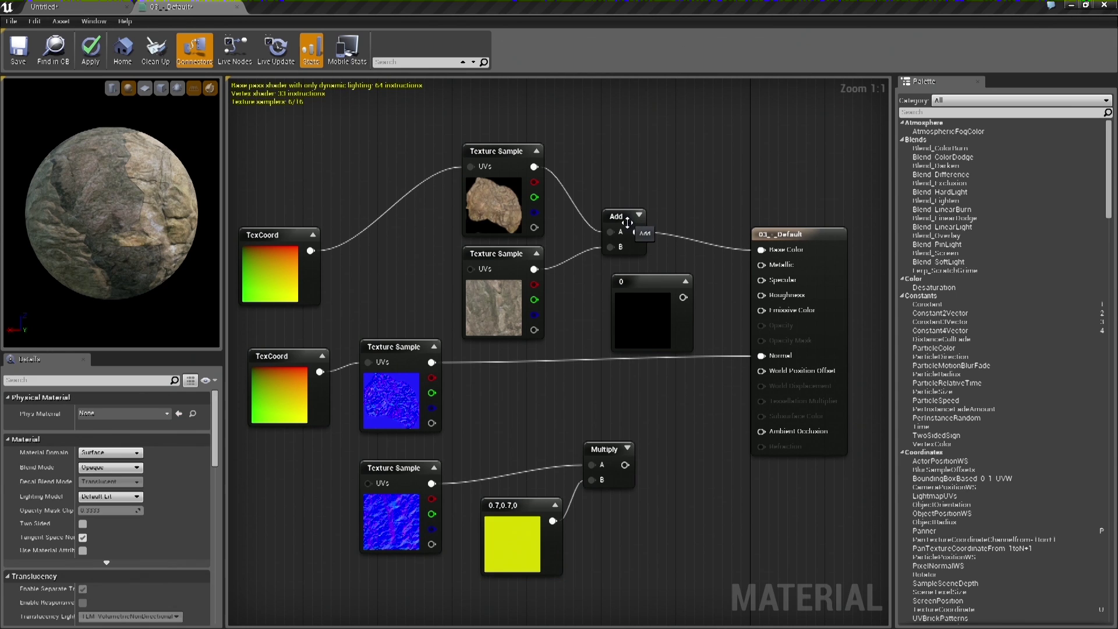
{"action": "left_click", "coordinate": [630, 221]}
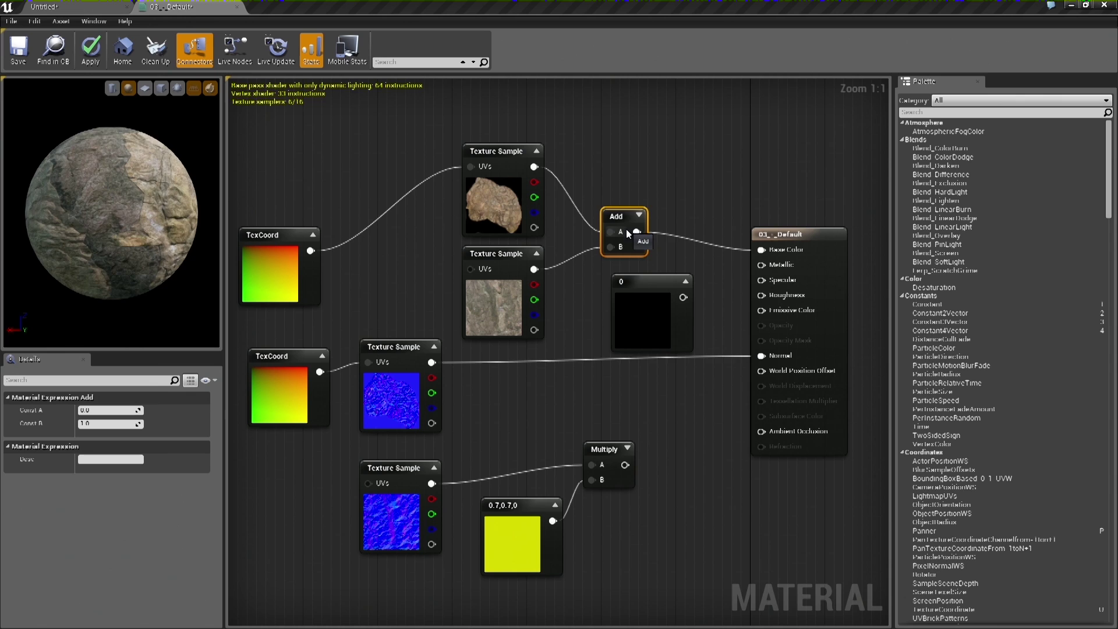
{"action": "key", "text": "ctrl+w"}
{"action": "left_click_drag", "start_coordinate": [656, 236], "coordinate": [622, 371]}
{"action": "left_click_drag", "start_coordinate": [431, 362], "coordinate": [609, 390]}
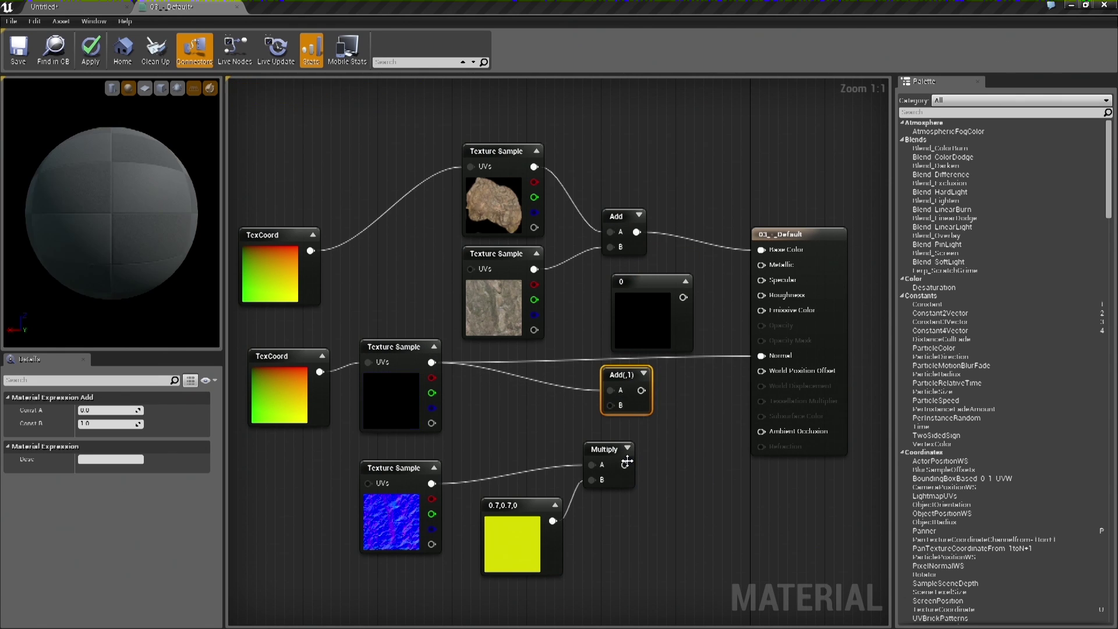
{"action": "left_click_drag", "start_coordinate": [625, 465], "coordinate": [761, 359]}
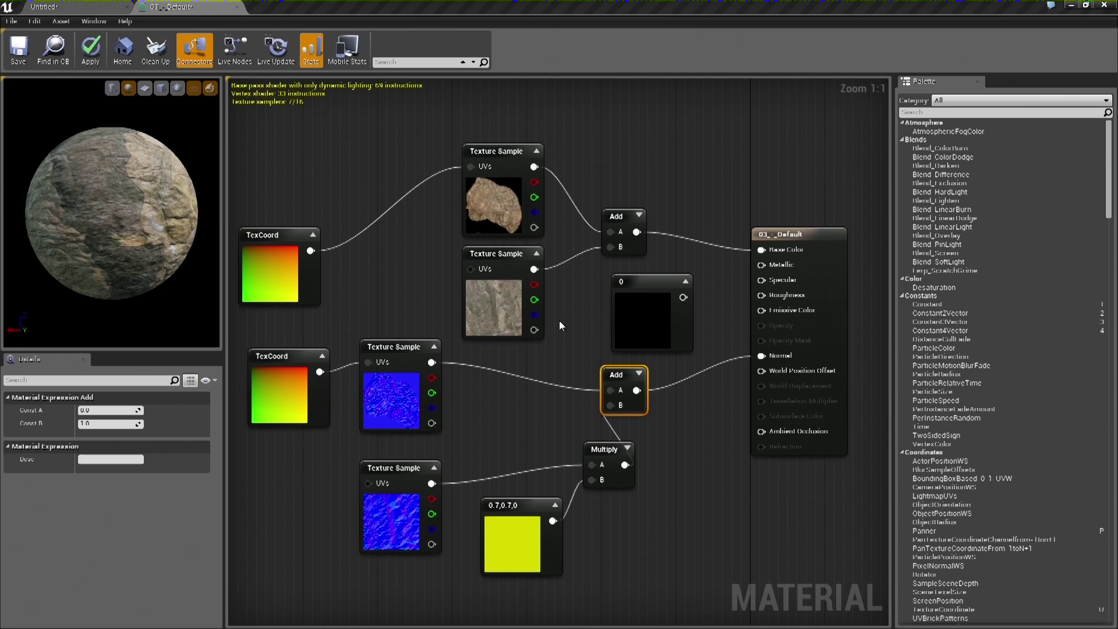
Move the Multiply node and its Constant3Vector closer to the cliff normal map sample
{"action": "right_click_drag", "start_coordinate": [451, 496], "coordinate": [589, 480]}
{"action": "left_click", "coordinate": [481, 570]}
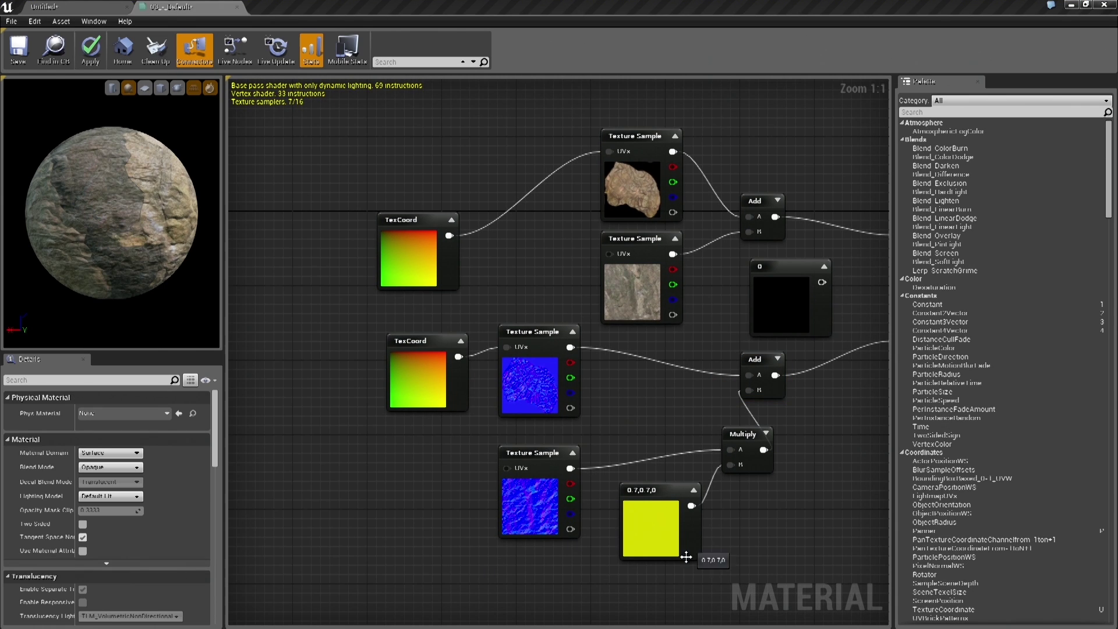
{"action": "left_click_drag", "start_coordinate": [752, 434], "coordinate": [708, 423]}
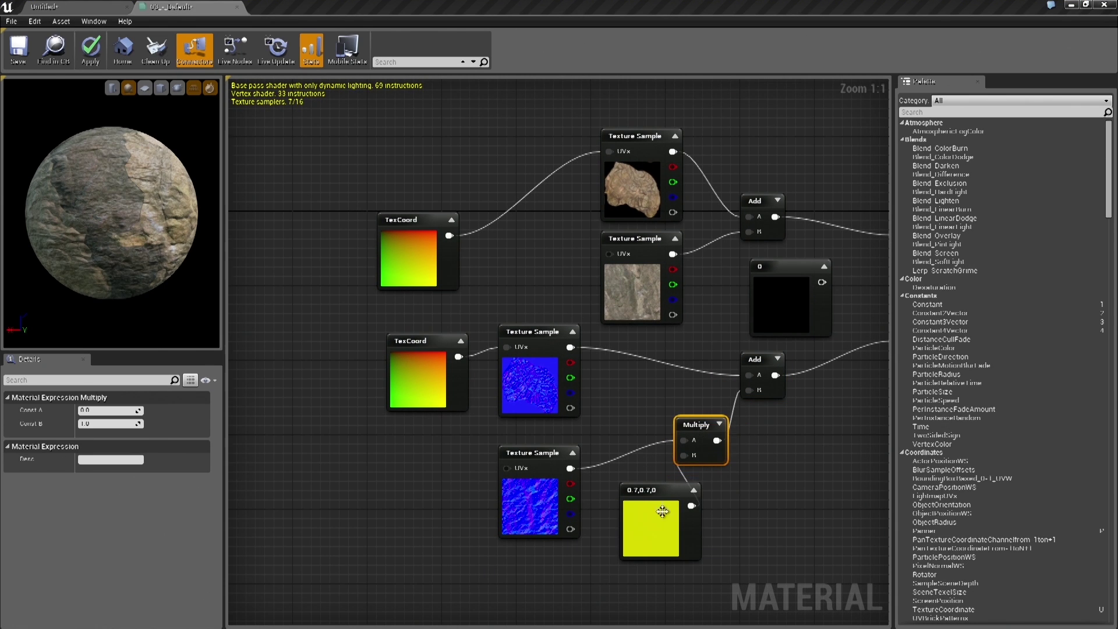
{"action": "left_click_drag", "start_coordinate": [663, 540], "coordinate": [634, 539]}
Shift both color samples and their Add node back above the normal samples, and realign the two TexCoord nodes ahead of them
{"action": "right_click_drag", "start_coordinate": [545, 544], "coordinate": [369, 571]}
{"action": "right_click_drag", "start_coordinate": [479, 362], "coordinate": [638, 347]}
{"action": "left_click_drag", "start_coordinate": [551, 120], "coordinate": [727, 324]}
{"action": "left_click_drag", "start_coordinate": [624, 300], "coordinate": [512, 282]}
{"action": "left_click_drag", "start_coordinate": [382, 247], "coordinate": [363, 153]}
{"action": "left_click_drag", "start_coordinate": [391, 354], "coordinate": [364, 345]}
{"action": "right_click_drag", "start_coordinate": [685, 284], "coordinate": [624, 279]}
{"action": "right_click_drag", "start_coordinate": [415, 460], "coordinate": [526, 468]}
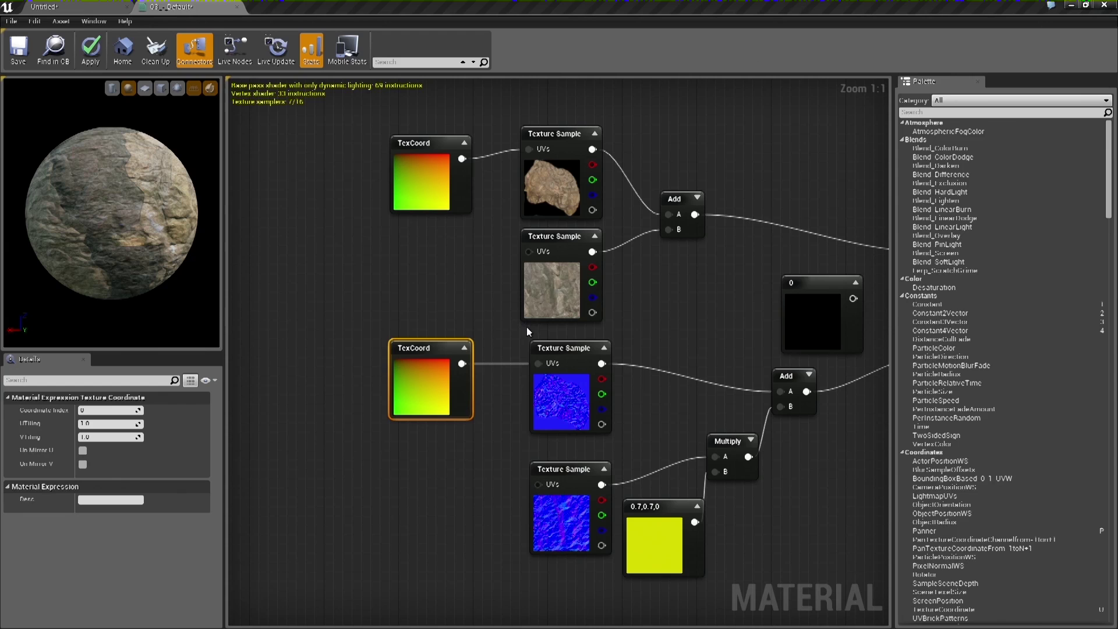
{"action": "left_click_drag", "start_coordinate": [424, 382], "coordinate": [369, 375]}
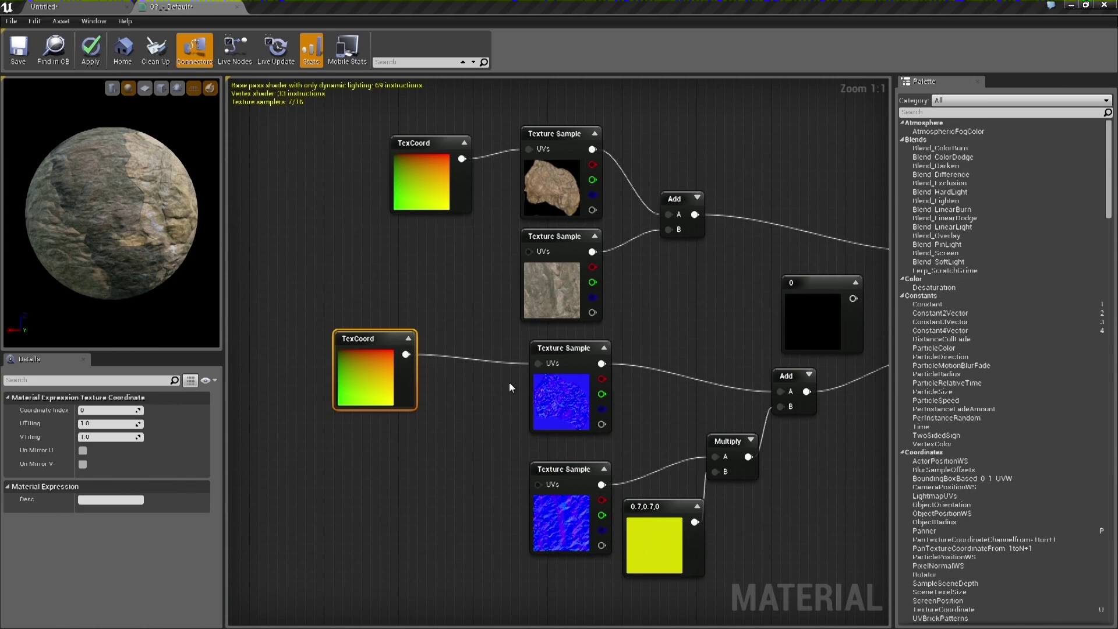
{"action": "left_click_drag", "start_coordinate": [442, 189], "coordinate": [449, 189]}
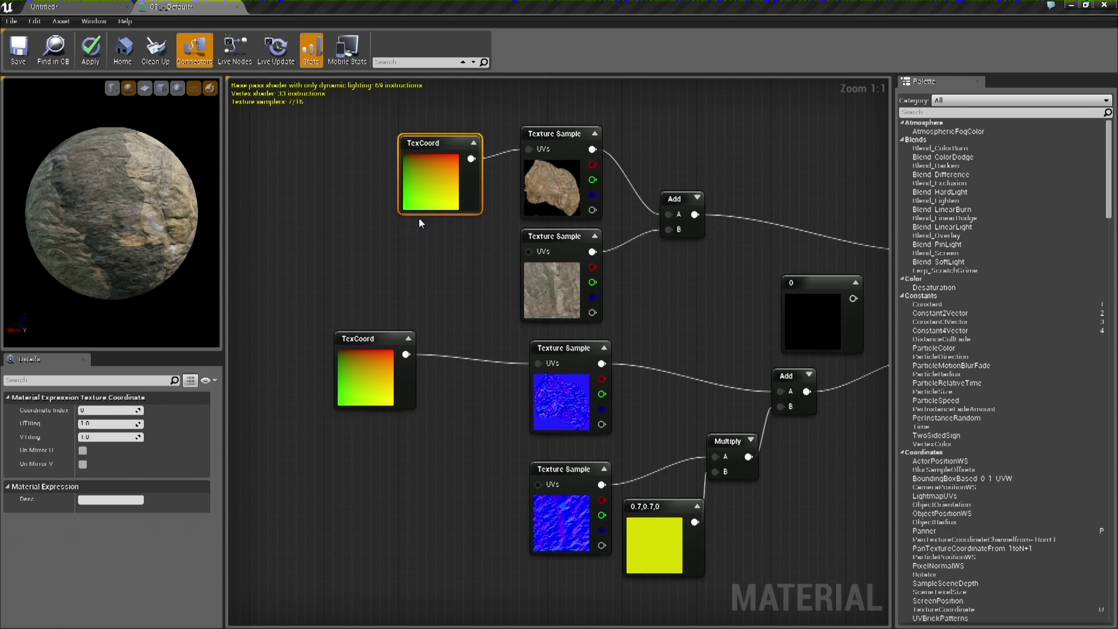
{"action": "left_click", "coordinate": [387, 399]}
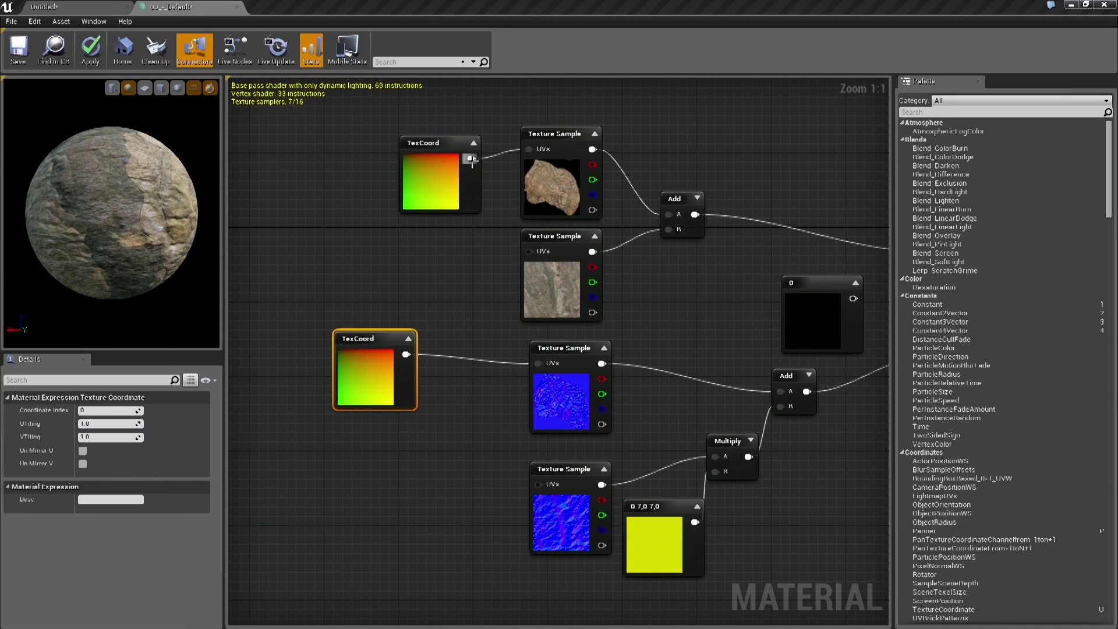
Delete the rock color's TexCoord, and wire the remaining one into the UVs of the cliff color and cliff normal samples
{"action": "left_click_drag", "start_coordinate": [450, 169], "coordinate": [421, 187]}
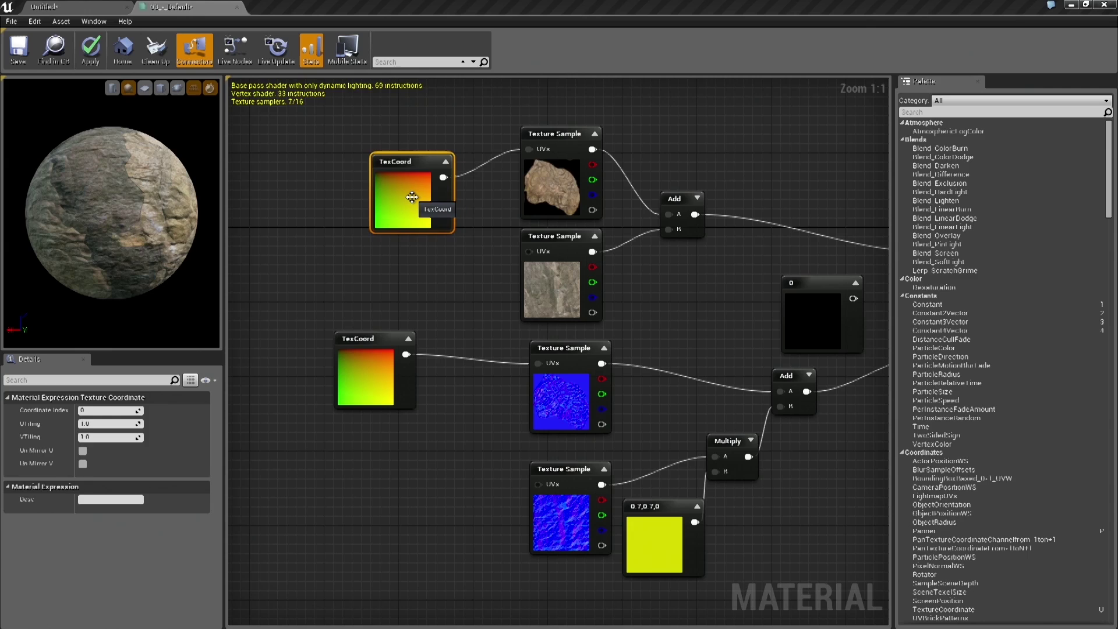
{"action": "key", "text": "Delete"}
{"action": "left_click_drag", "start_coordinate": [398, 367], "coordinate": [529, 253]}
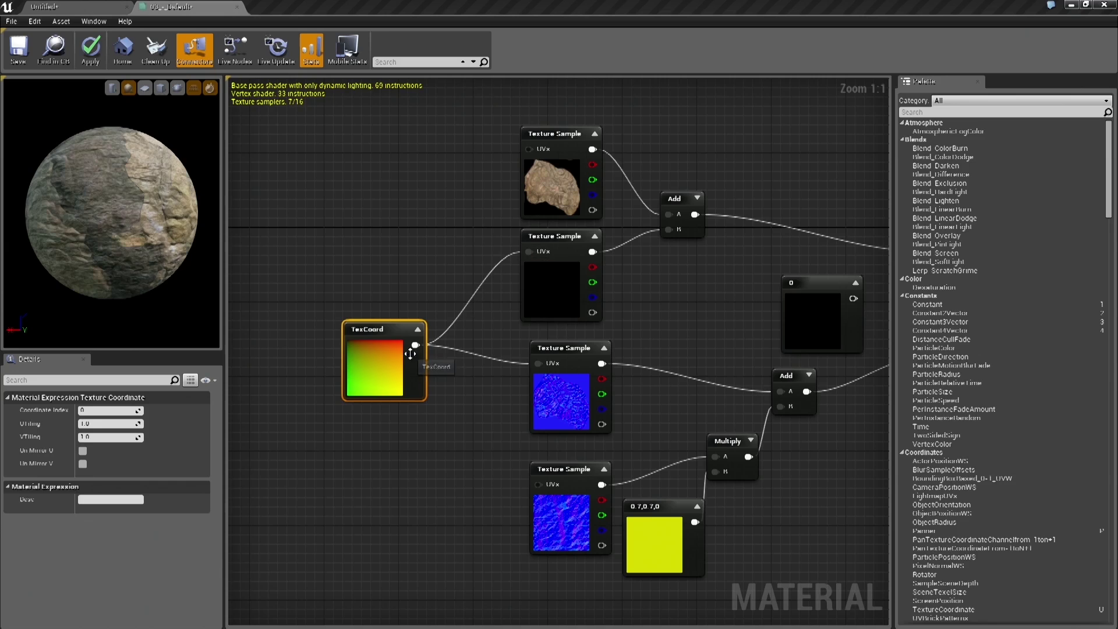
{"action": "left_click_drag", "start_coordinate": [415, 345], "coordinate": [539, 487]}
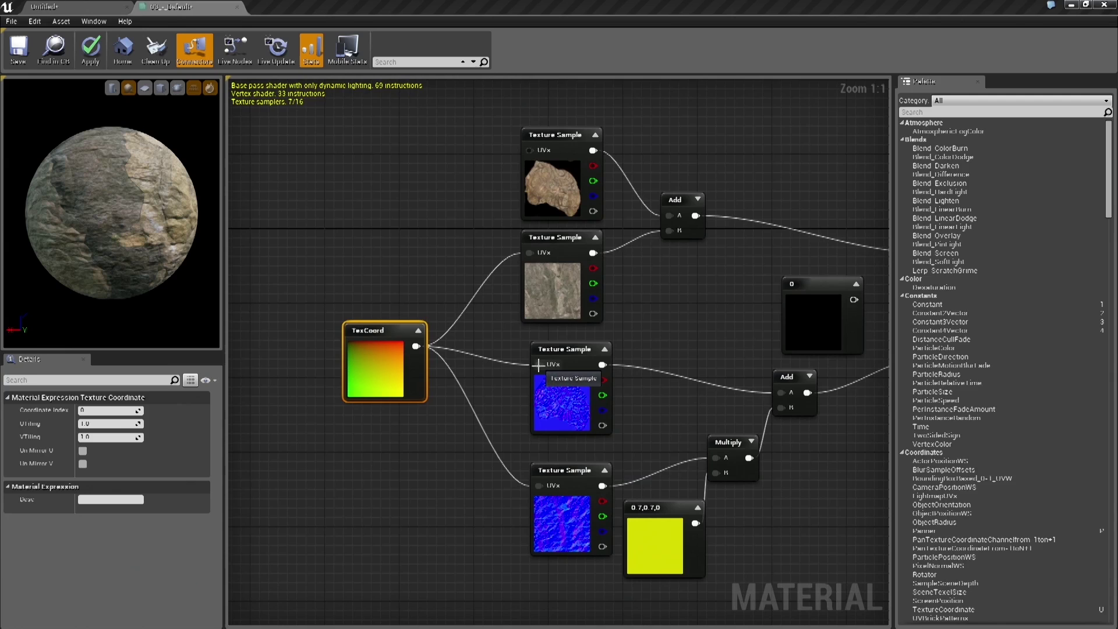
Break the TexCoord link to the UVs of the rock normal map sample
{"action": "right_click_drag", "start_coordinate": [536, 370], "coordinate": [535, 374]}
{"action": "right_click", "coordinate": [536, 369]}
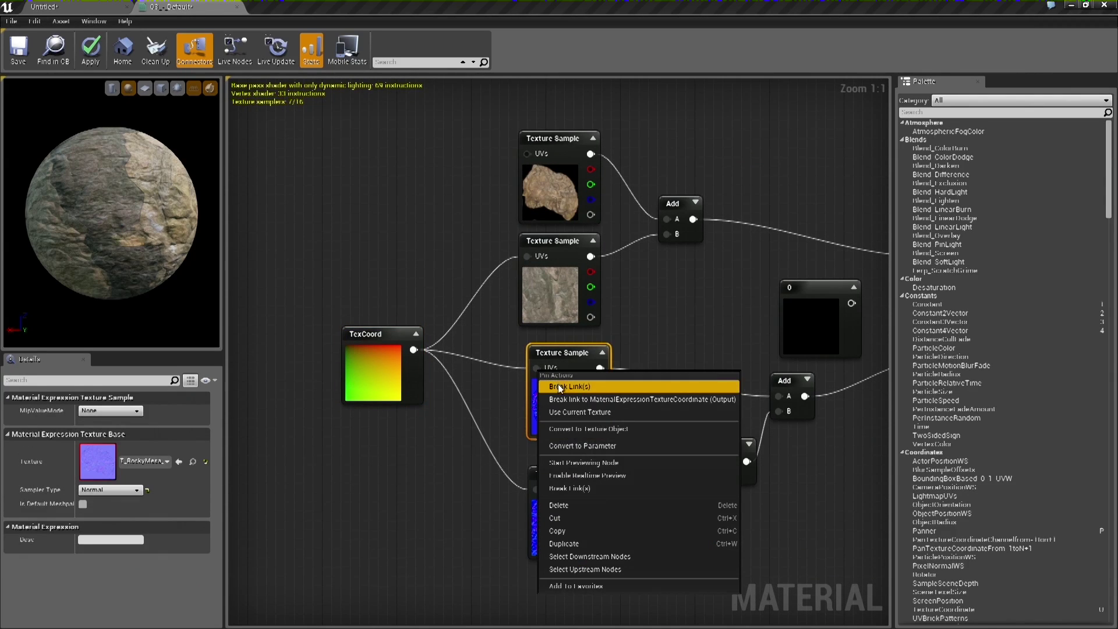
{"action": "left_click", "coordinate": [589, 386]}
Set the TexCoord node's UTiling and VTiling to 16
{"action": "right_click_drag", "start_coordinate": [460, 478], "coordinate": [558, 419]}
{"action": "left_click", "coordinate": [504, 323]}
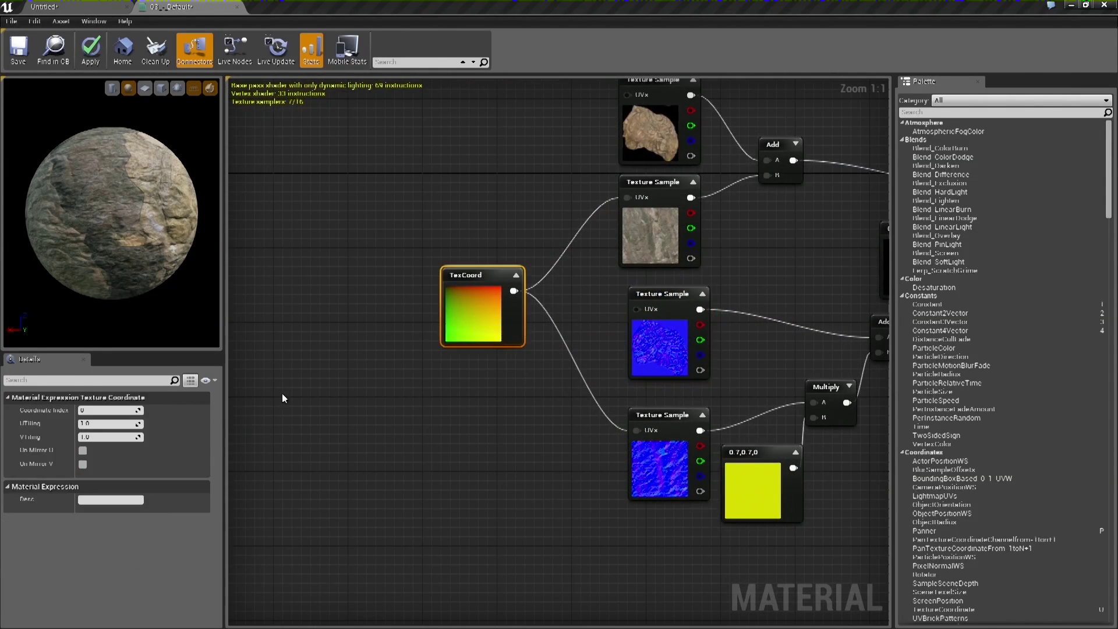
{"action": "left_click", "coordinate": [103, 424]}
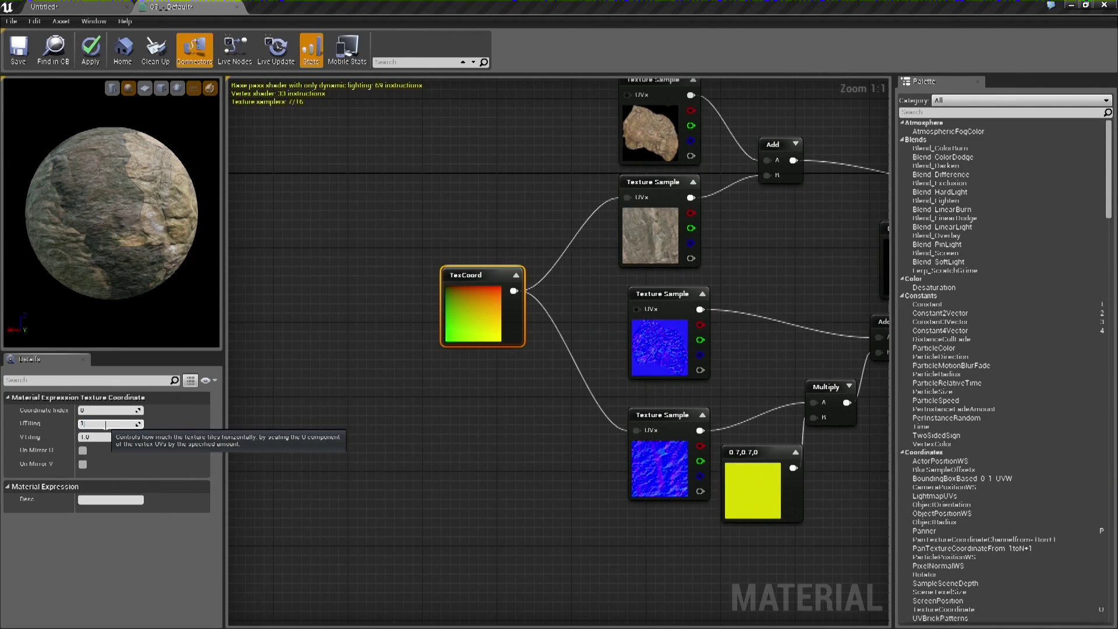
{"action": "key", "text": "Return"}
{"action": "left_click_drag", "start_coordinate": [154, 201], "coordinate": [117, 204]}
{"action": "scroll", "coordinate": [152, 201], "scroll_direction": "up", "scroll_amount": 4}
{"action": "scroll", "coordinate": [153, 201], "scroll_direction": "down", "scroll_amount": 1}
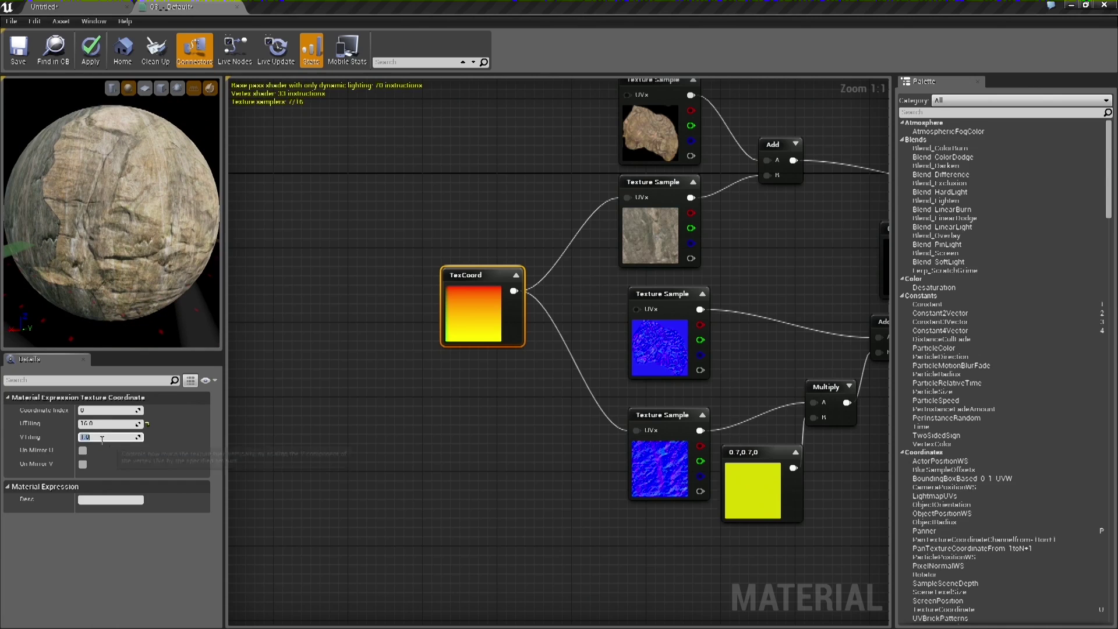
{"action": "type", "text": "10"}
{"action": "key", "text": "BackSpace"}
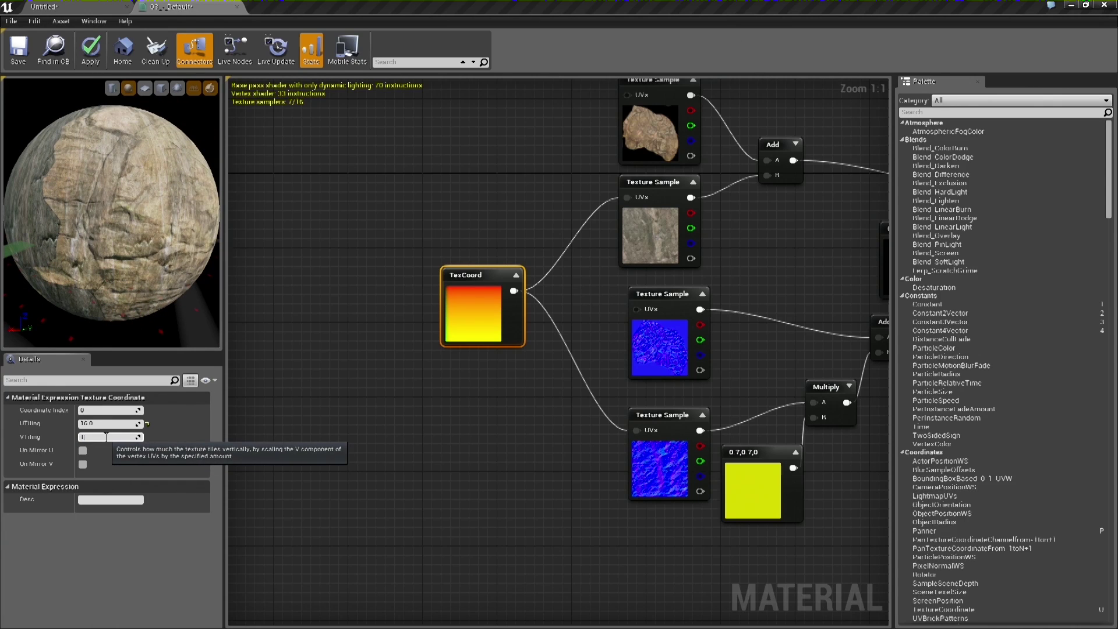
{"action": "key", "text": "Return"}
Examine the tiled cliff detail on the preview sphere up close and from farther away
{"action": "right_click_drag", "start_coordinate": [429, 445], "coordinate": [326, 469]}
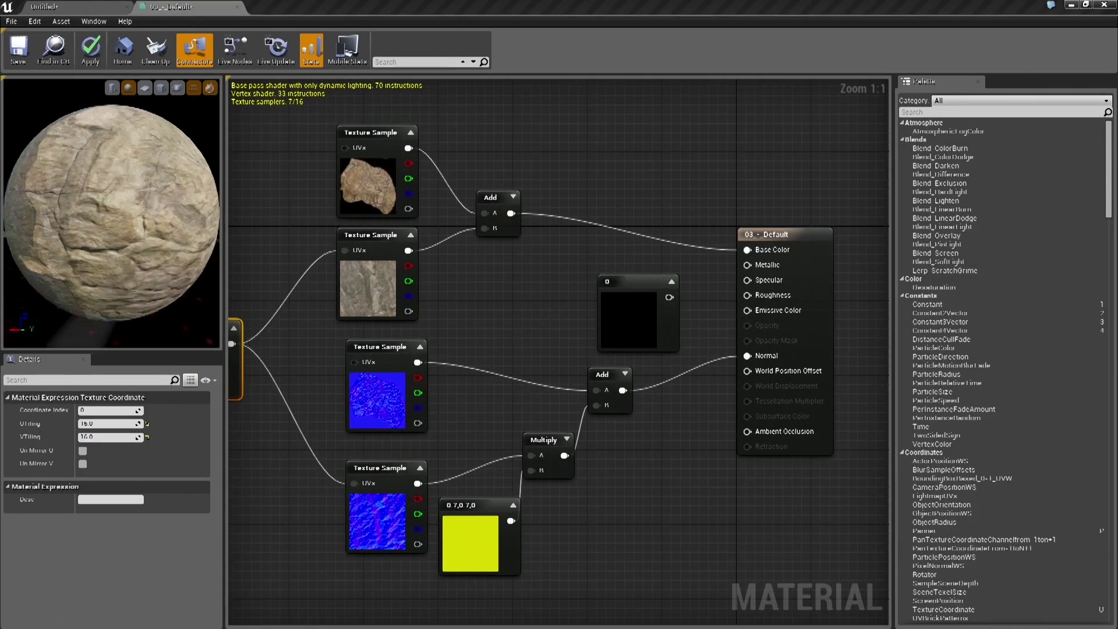
{"action": "scroll", "coordinate": [107, 175], "scroll_direction": "up", "scroll_amount": 8}
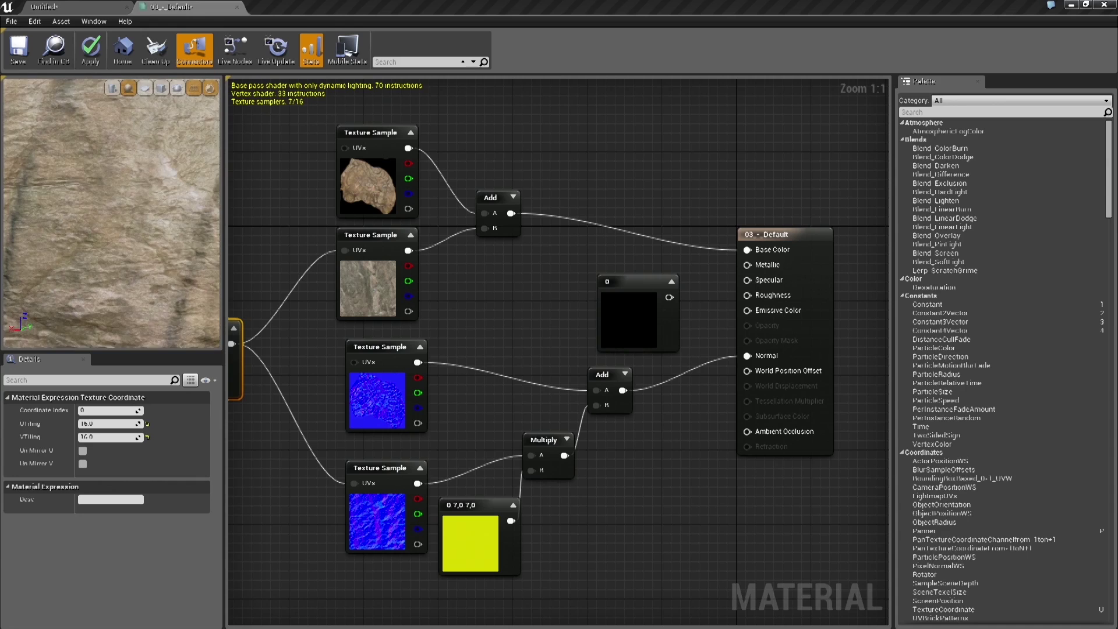
{"action": "left_click_drag", "start_coordinate": [106, 175], "coordinate": [91, 142]}
{"action": "scroll", "coordinate": [114, 178], "scroll_direction": "down", "scroll_amount": 6}
{"action": "left_click_drag", "start_coordinate": [114, 178], "coordinate": [137, 160]}
{"action": "scroll", "coordinate": [113, 194], "scroll_direction": "down", "scroll_amount": 5}
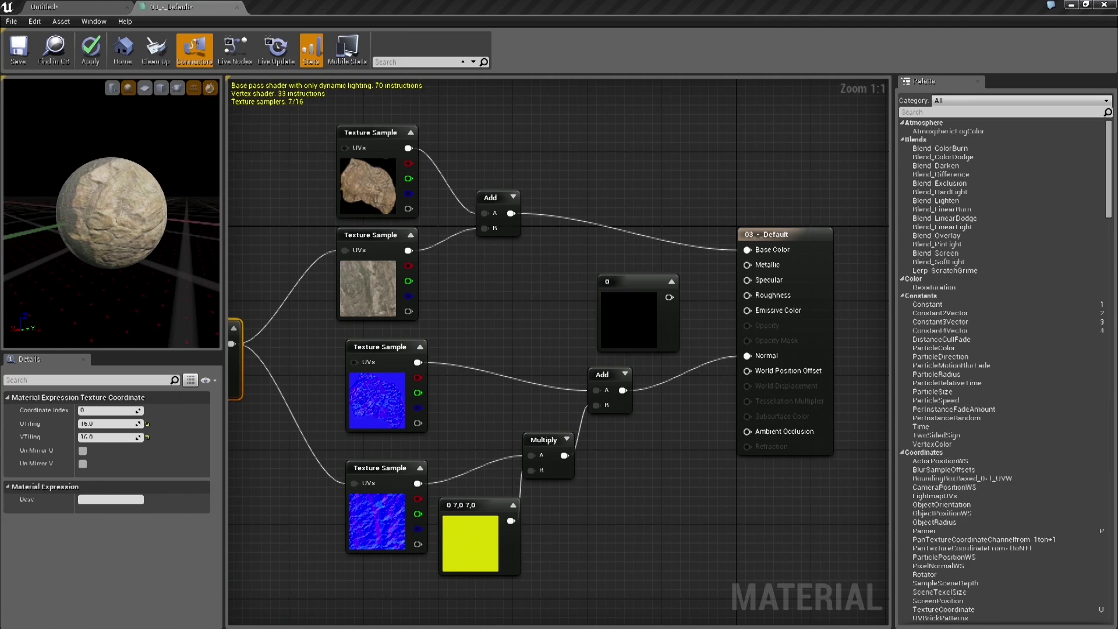
{"action": "mouse_move", "coordinate": [126, 191]}
{"action": "left_mouse_down"}
{"action": "mouse_move", "coordinate": [139, 190]}
{"action": "mouse_move", "coordinate": [128, 191]}
{"action": "left_mouse_up"}
Try the plane, cube and cylinder primitives as preview shapes for the material
{"action": "left_click", "coordinate": [113, 89]}
{"action": "left_click", "coordinate": [128, 89]}
{"action": "left_click", "coordinate": [146, 90]}
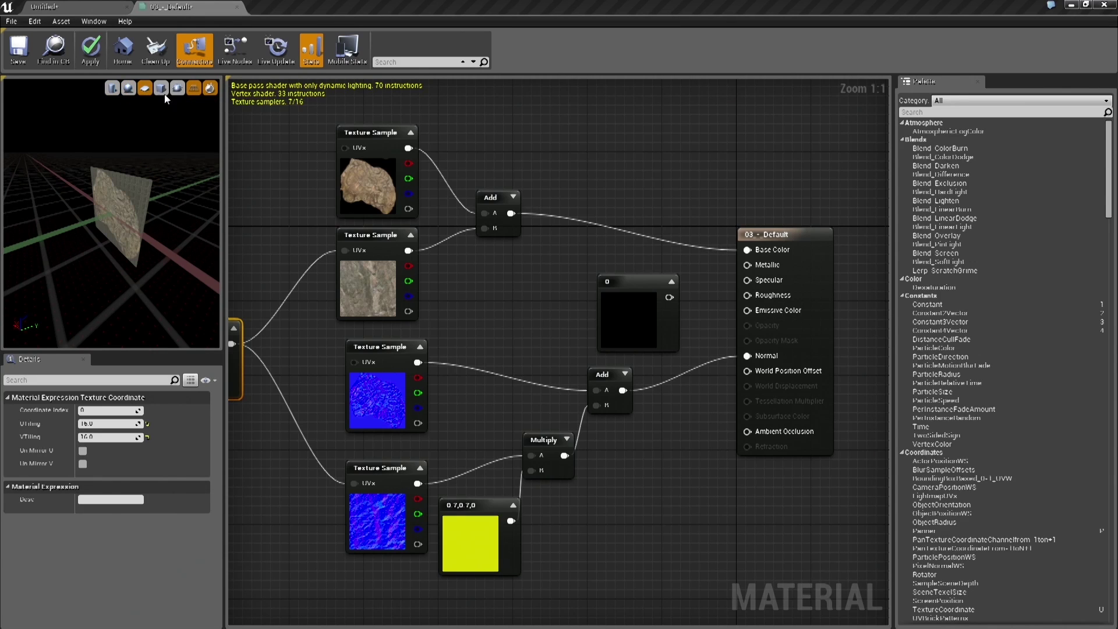
{"action": "left_click", "coordinate": [160, 88]}
{"action": "left_click", "coordinate": [111, 90]}
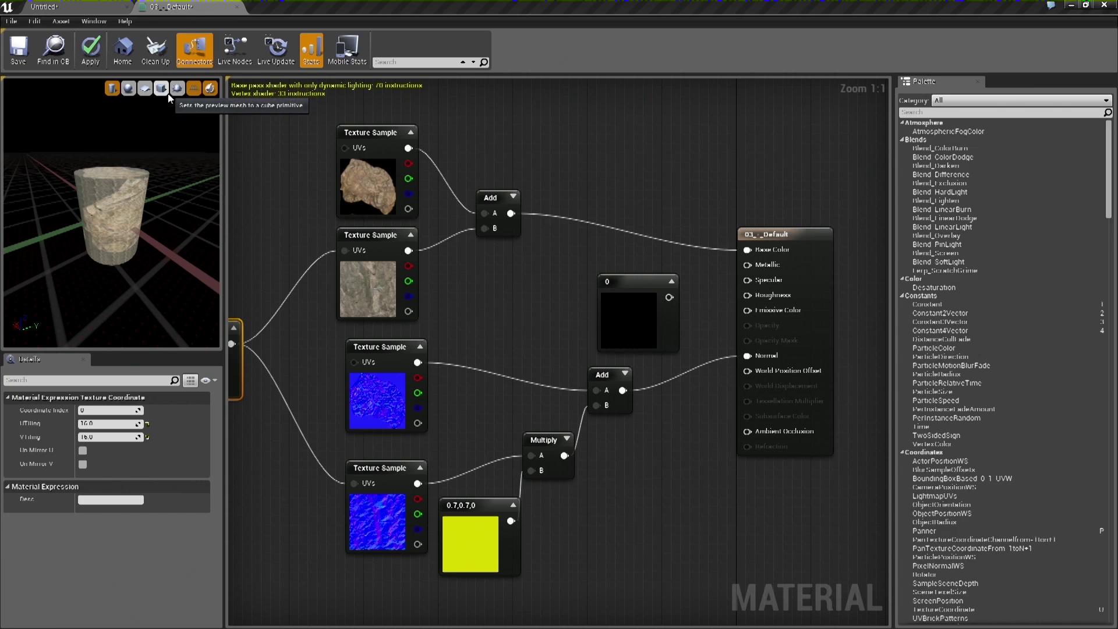
Use the SM_RockyMesa_01 mesh as the material's preview mesh, and widen the preview to inspect the rock closely
{"action": "left_click", "coordinate": [56, 10]}
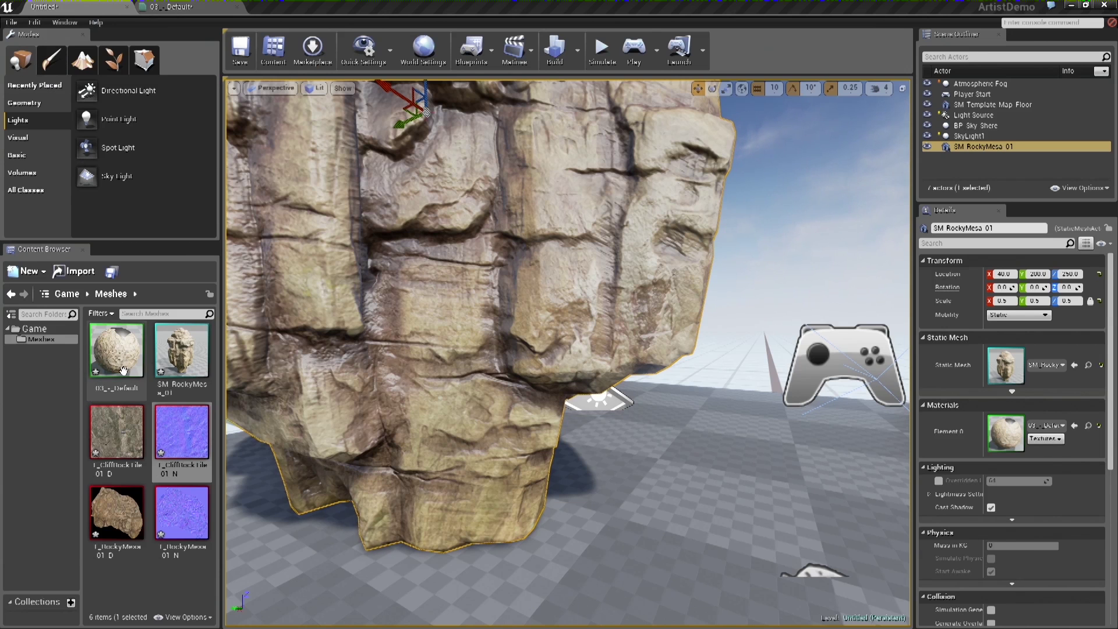
{"action": "left_click", "coordinate": [168, 7]}
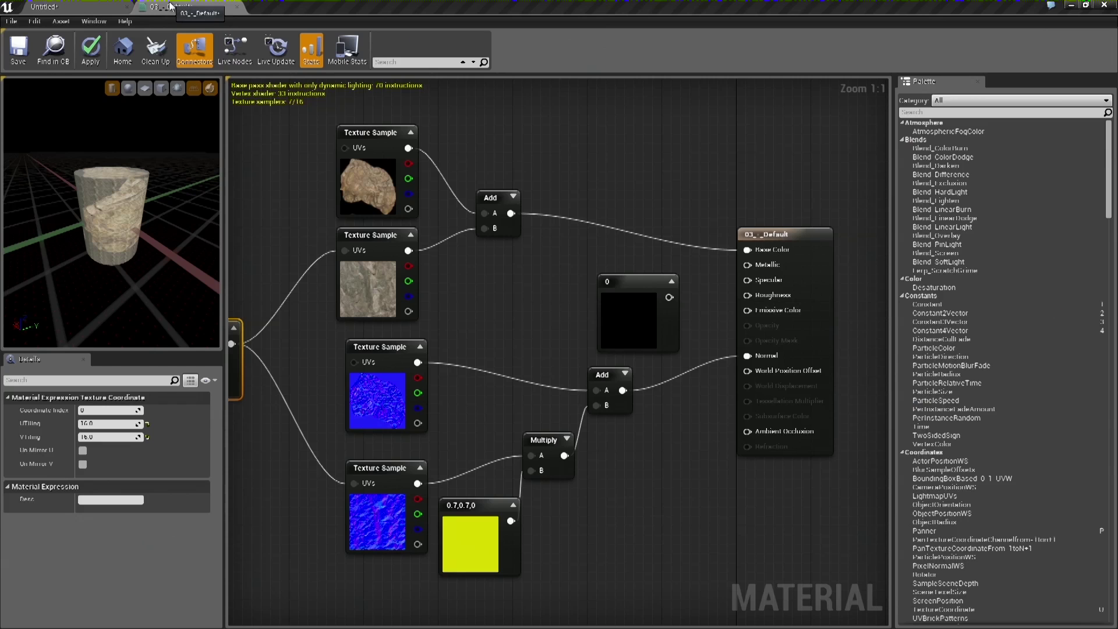
{"action": "left_click", "coordinate": [178, 89]}
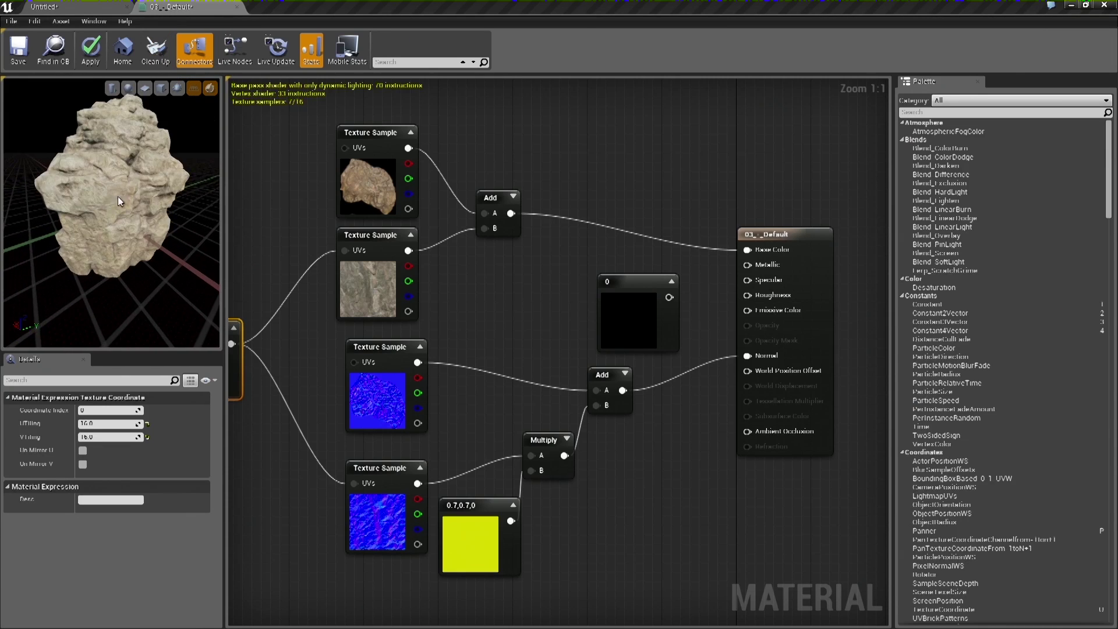
{"action": "mouse_move", "coordinate": [150, 222]}
{"action": "left_mouse_down"}
{"action": "mouse_move", "coordinate": [116, 223]}
{"action": "mouse_move", "coordinate": [151, 222]}
{"action": "left_mouse_up"}
{"action": "right_click_drag", "start_coordinate": [487, 255], "coordinate": [508, 270]}
{"action": "left_click_drag", "start_coordinate": [120, 184], "coordinate": [126, 221]}
{"action": "right_click_drag", "start_coordinate": [481, 267], "coordinate": [481, 311]}
{"action": "left_click_drag", "start_coordinate": [227, 238], "coordinate": [263, 239]}
{"action": "left_click_drag", "start_coordinate": [80, 182], "coordinate": [119, 236]}
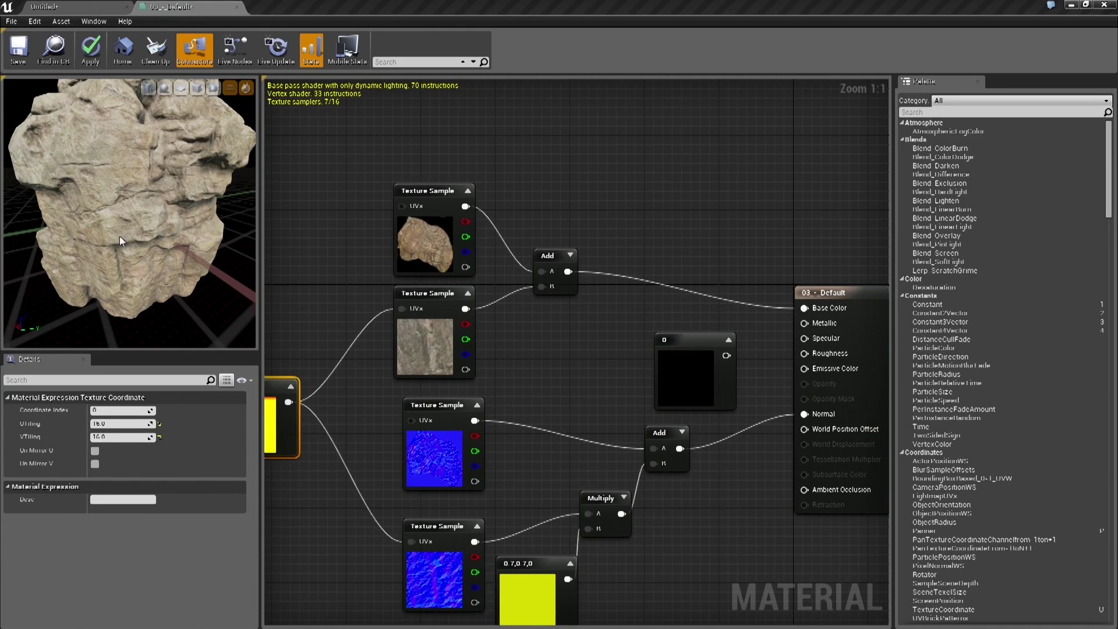
Create a Multiply node with the color Add output in A, and connect it to Base Color
{"action": "right_click_drag", "start_coordinate": [545, 301], "coordinate": [394, 329]}
{"action": "left_click_drag", "start_coordinate": [417, 299], "coordinate": [447, 285]}
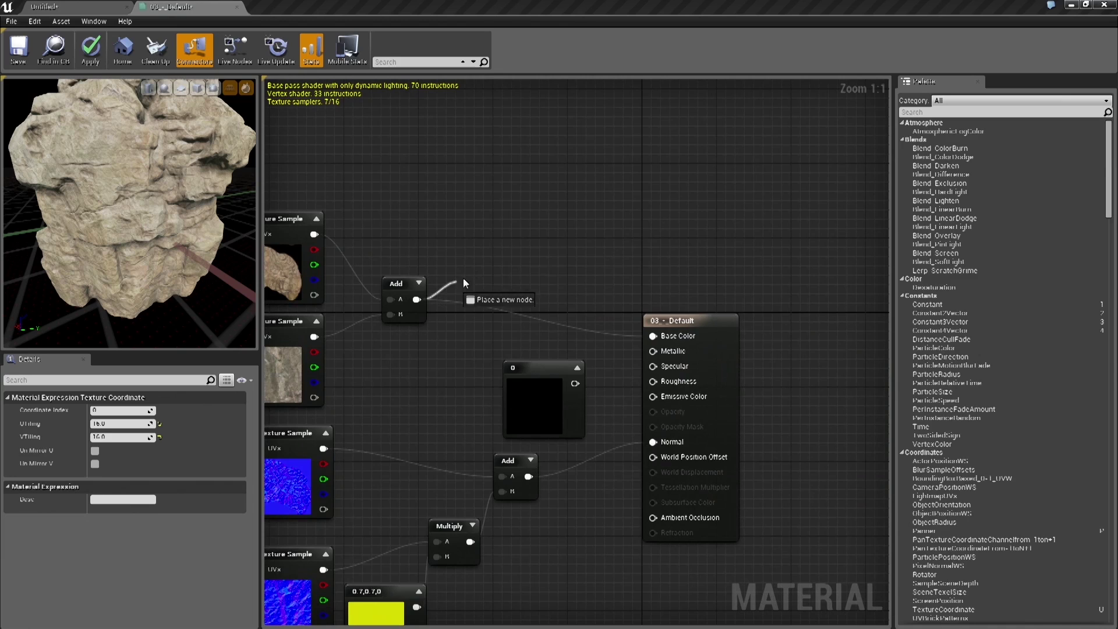
{"action": "left_click_drag", "start_coordinate": [515, 251], "coordinate": [519, 255]}
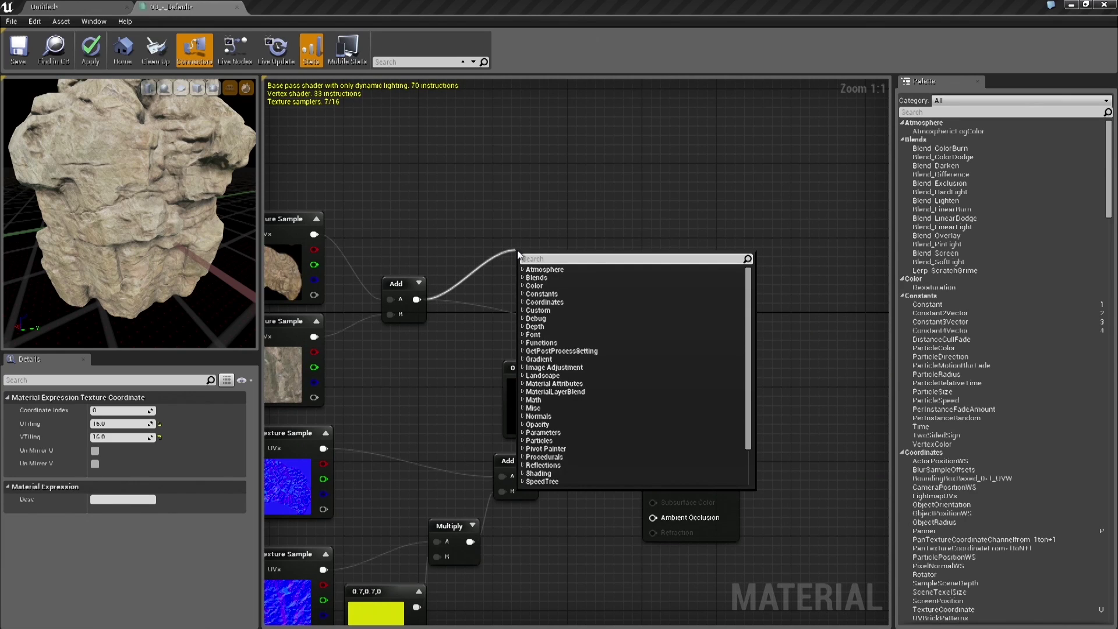
{"action": "type", "text": "mu"}
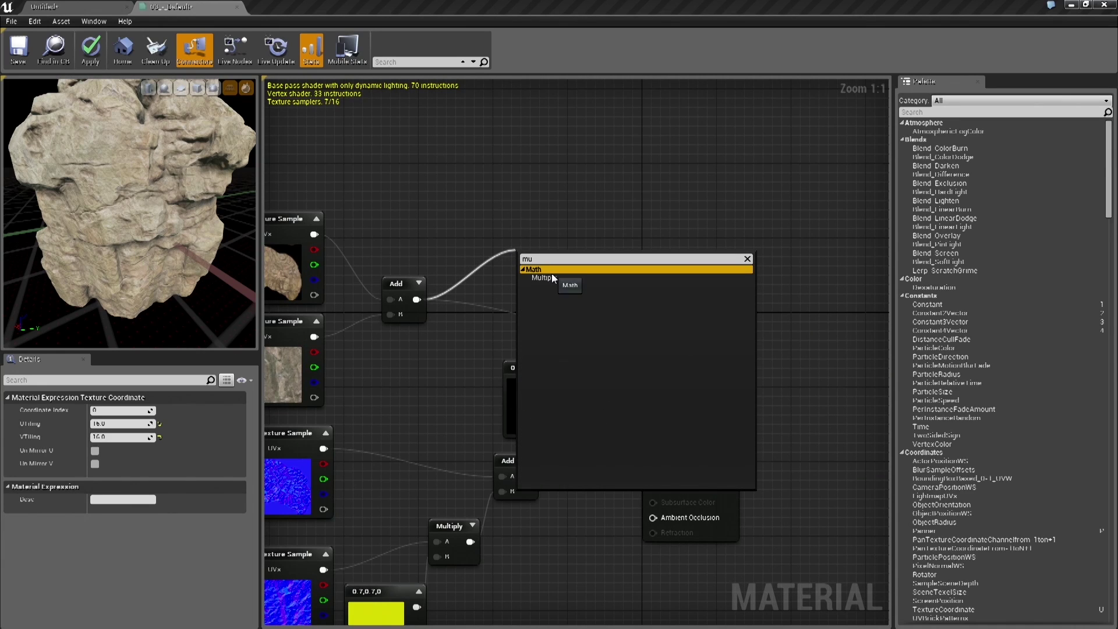
{"action": "left_click", "coordinate": [551, 278]}
{"action": "left_click_drag", "start_coordinate": [570, 274], "coordinate": [653, 336]}
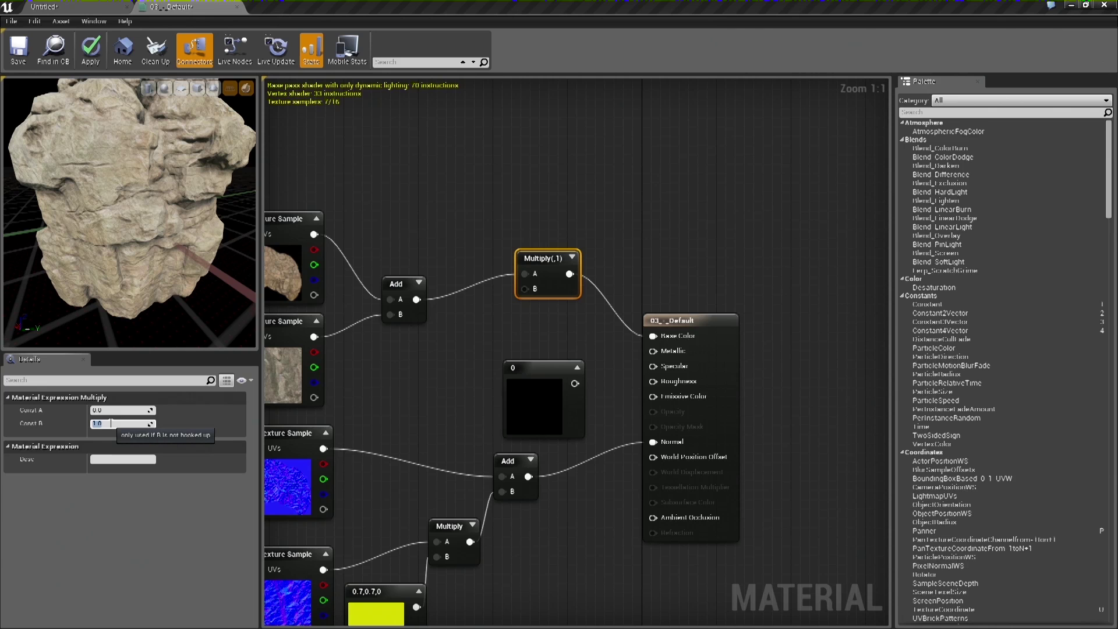
Set the color Multiply's Const B to 0.5 and apply the material changes
{"action": "type", "text": ".5"}
{"action": "key", "text": "Return"}
{"action": "left_click_drag", "start_coordinate": [123, 215], "coordinate": [99, 219]}
{"action": "left_click", "coordinate": [88, 51]}
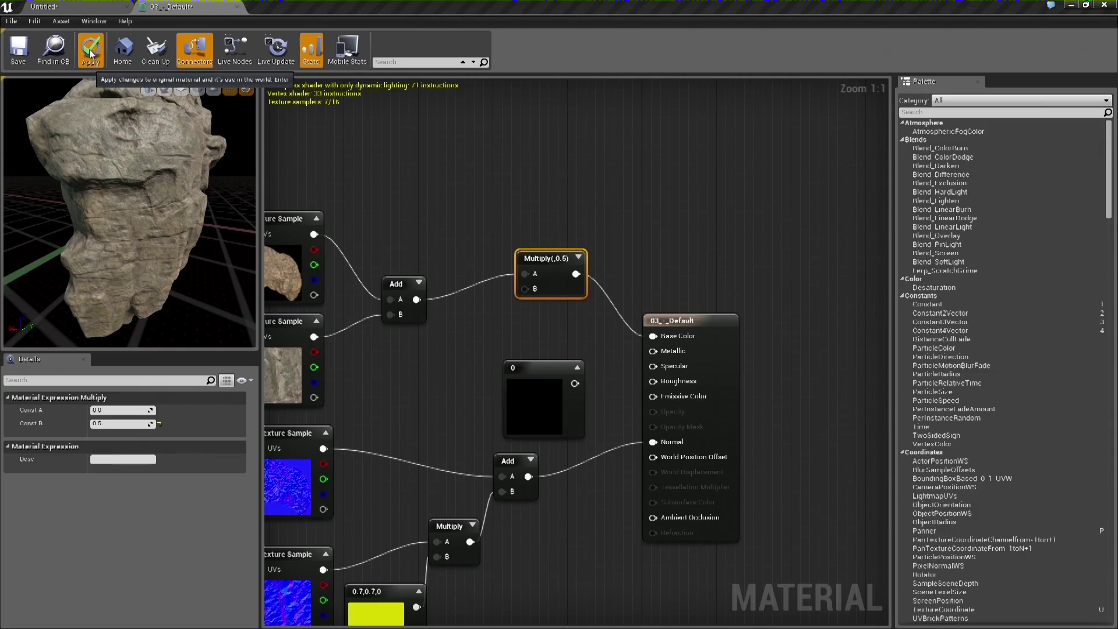
Inspect the rock with the applied color multiply in the level, and return to its material graph
{"action": "left_click", "coordinate": [80, 6]}
{"action": "right_click_drag", "start_coordinate": [466, 280], "coordinate": [455, 250]}
{"action": "right_click_drag", "start_coordinate": [534, 395], "coordinate": [534, 402]}
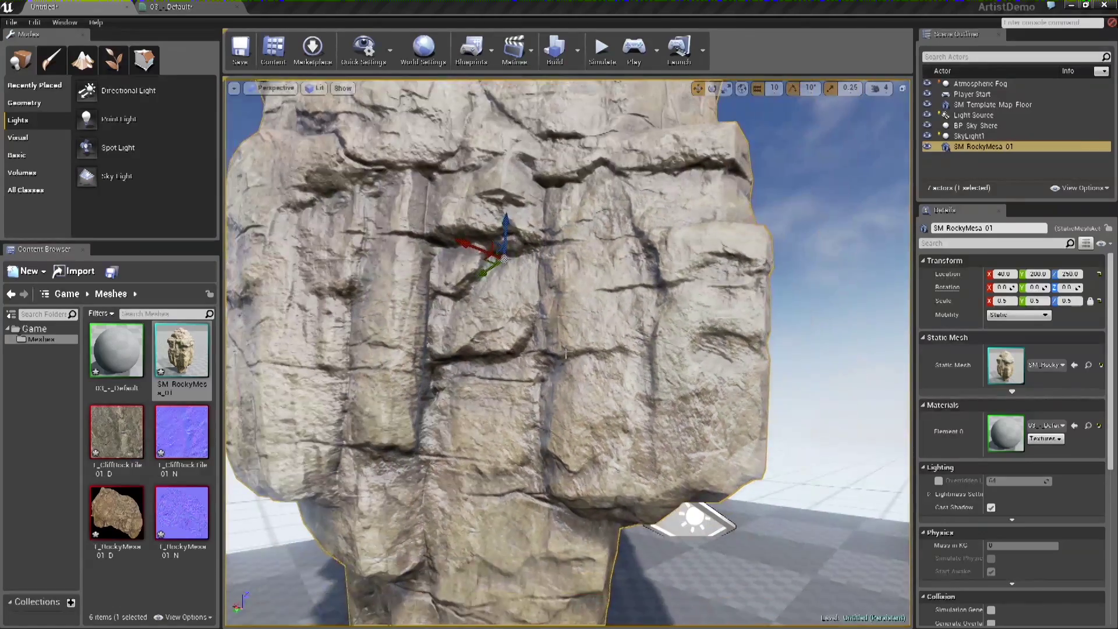
{"action": "left_click", "coordinate": [167, 7]}
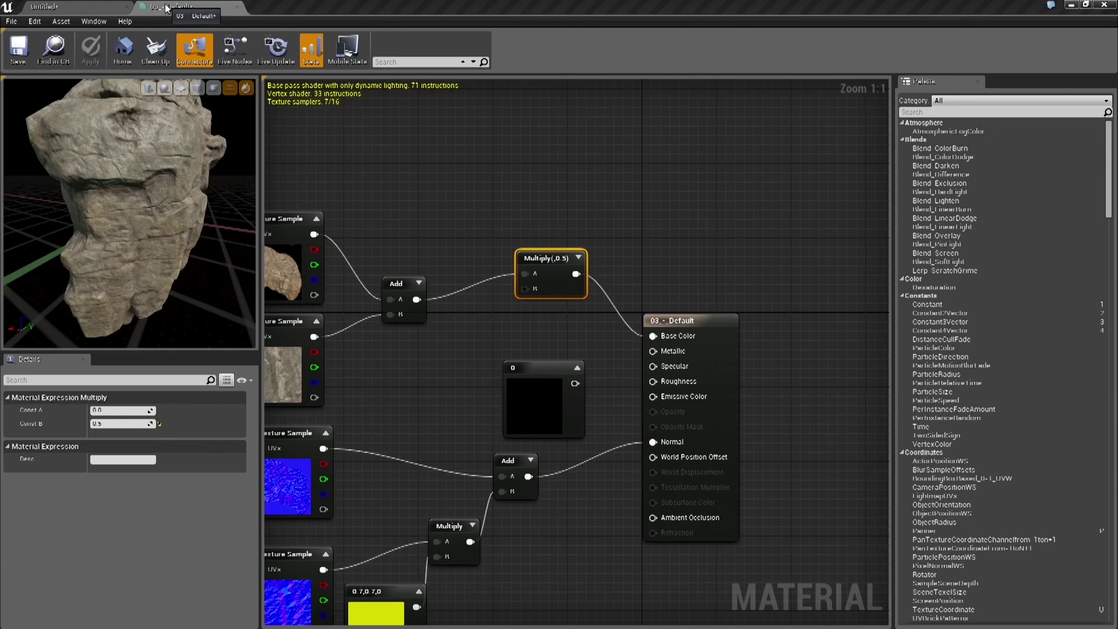
Collapse the Constant node's preview, connect it to Metallic and set its value to 0.05
{"action": "right_click_drag", "start_coordinate": [557, 318], "coordinate": [597, 269]}
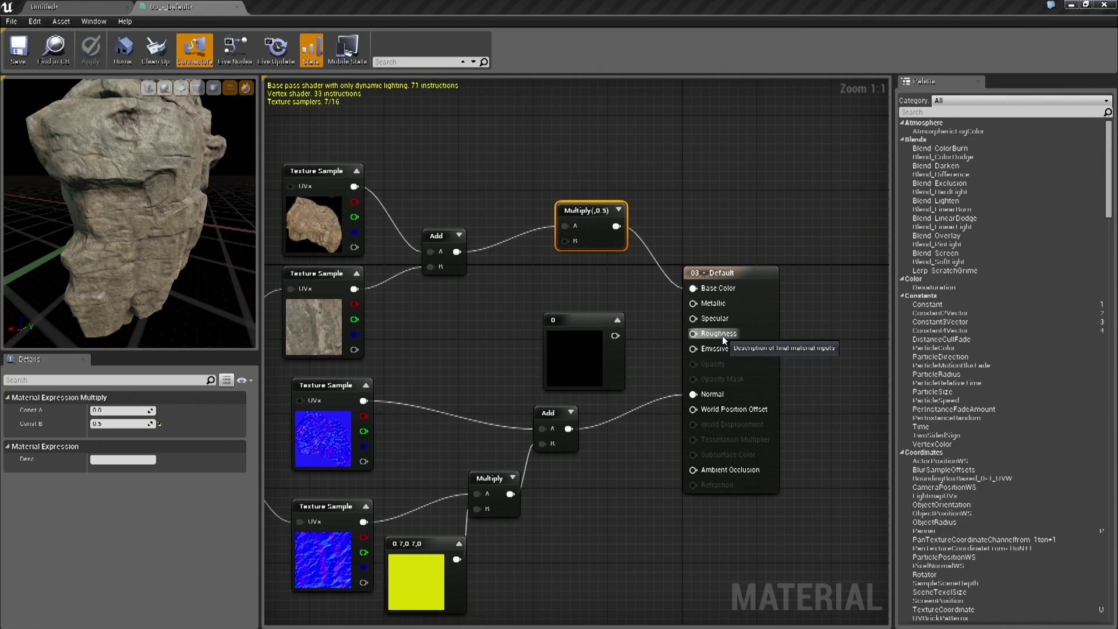
{"action": "left_click_drag", "start_coordinate": [555, 371], "coordinate": [556, 343]}
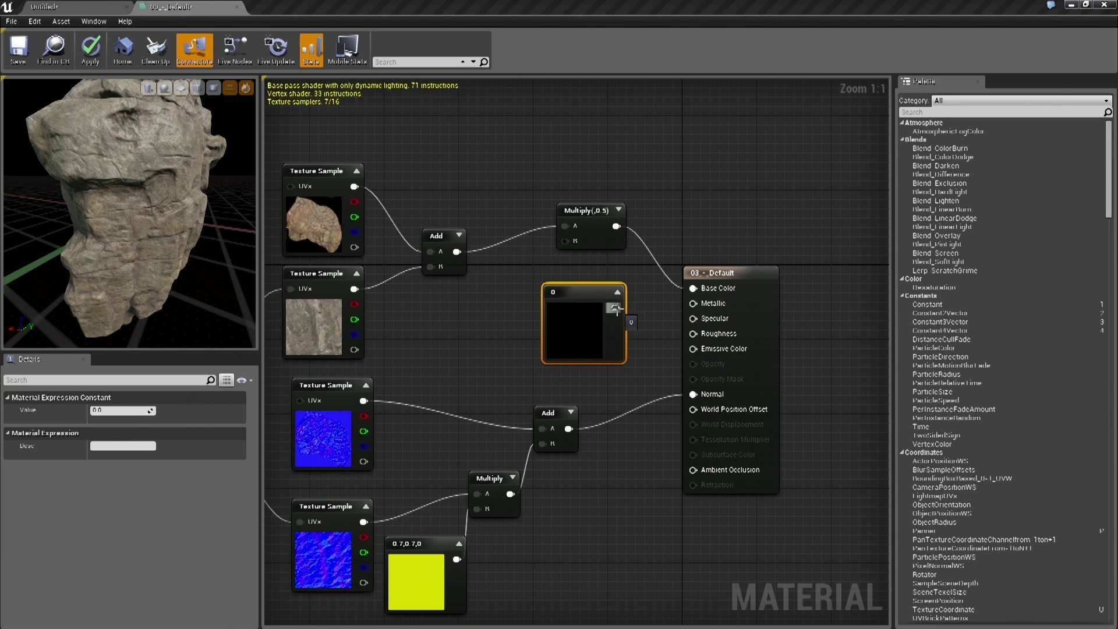
{"action": "left_click", "coordinate": [617, 291]}
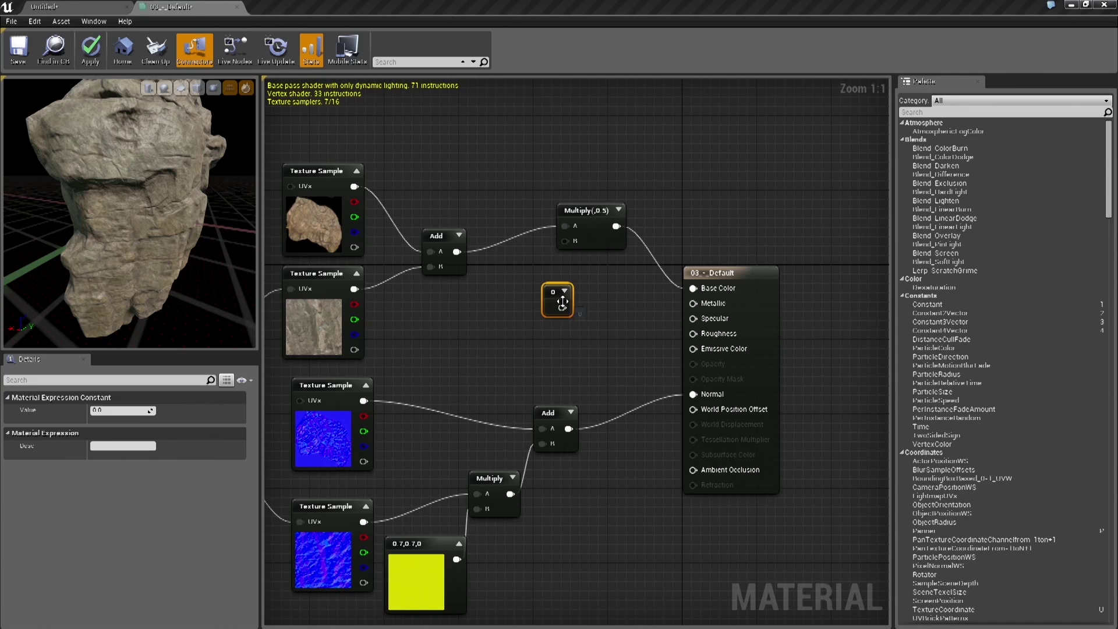
{"action": "left_click_drag", "start_coordinate": [563, 307], "coordinate": [694, 303]}
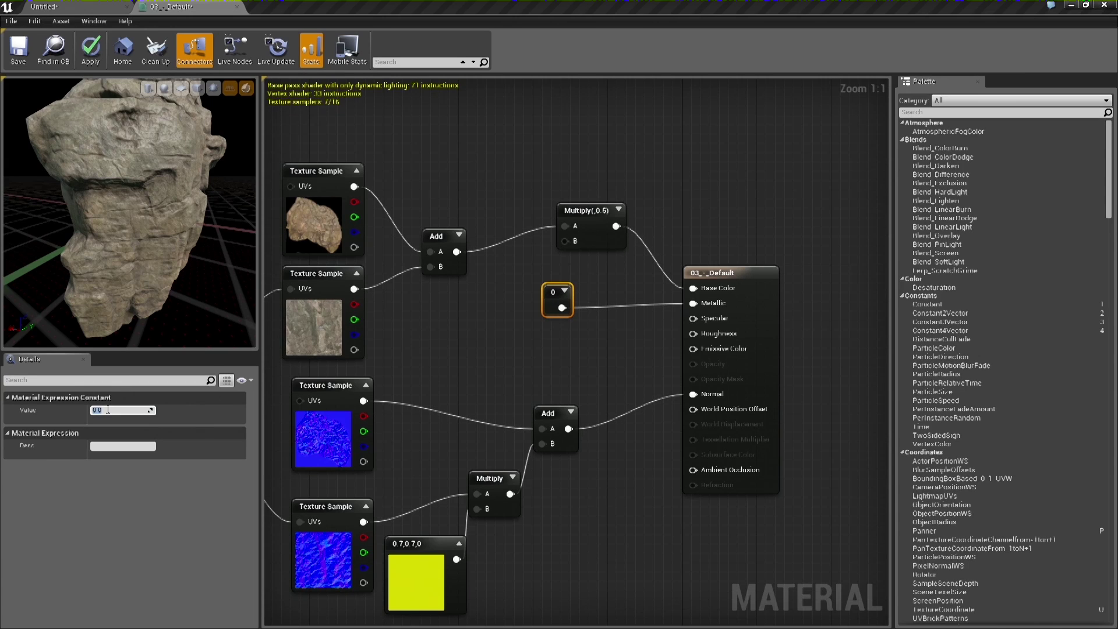
{"action": "key", "text": "Return"}
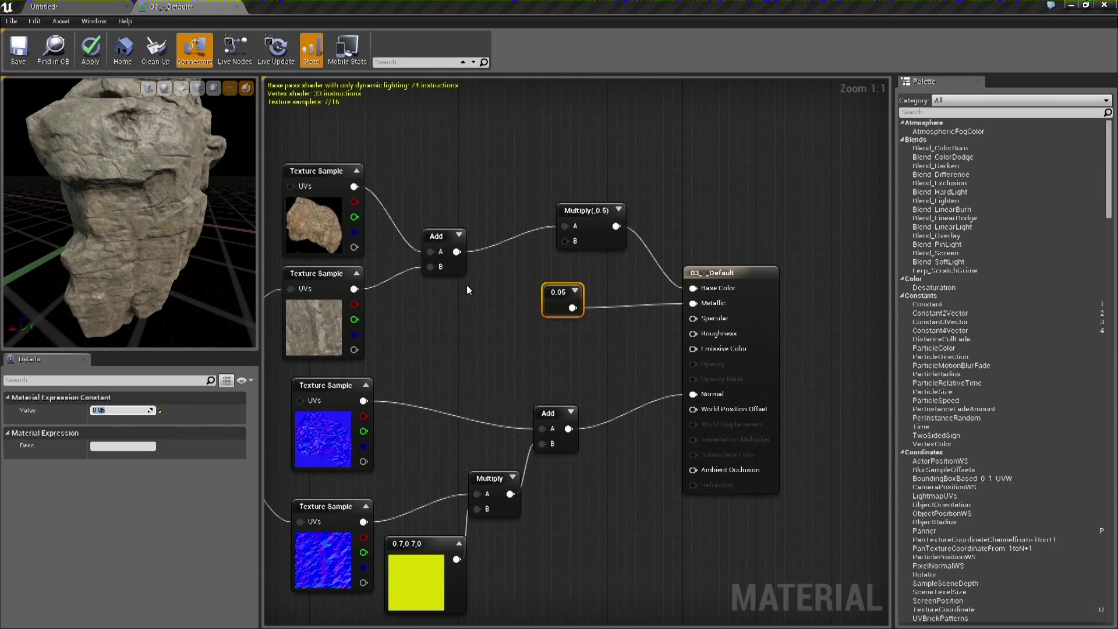
Duplicate the 0.05 constant twice in a column and connect the middle one to Specular
{"action": "left_click_drag", "start_coordinate": [581, 304], "coordinate": [591, 370]}
{"action": "key", "text": "ctrl+w"}
{"action": "key", "text": "ctrl+w"}
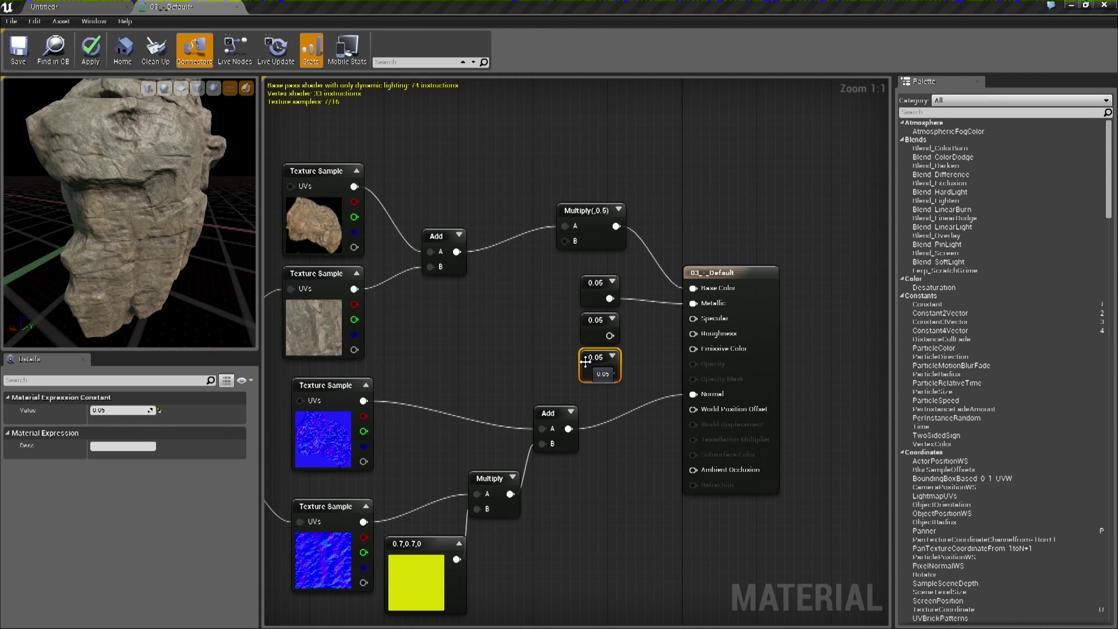
{"action": "left_click_drag", "start_coordinate": [609, 336], "coordinate": [694, 320]}
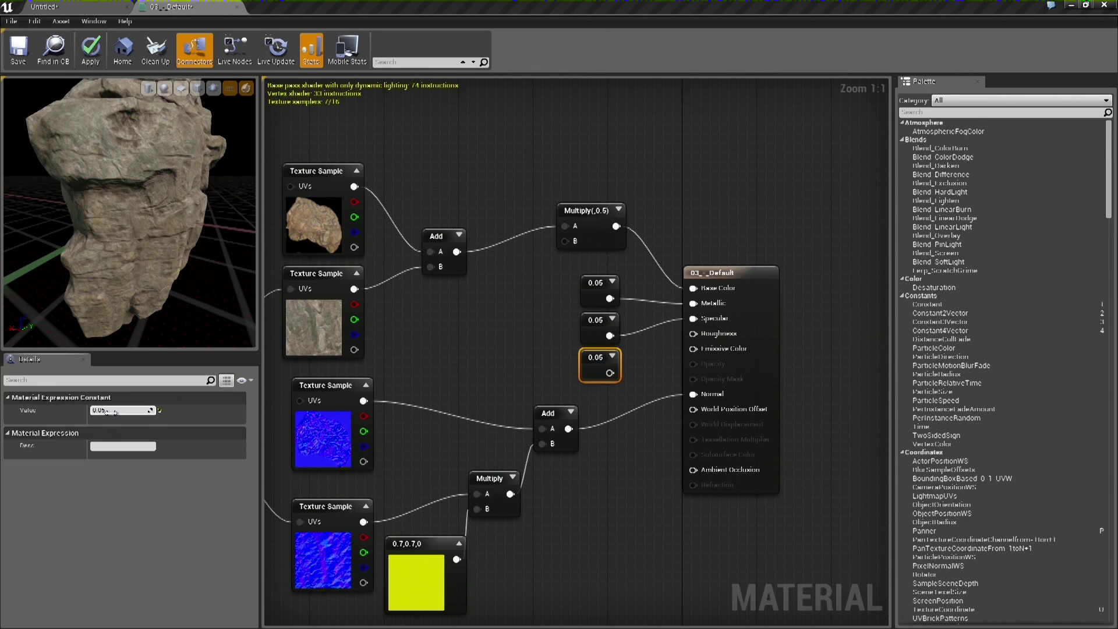
Connect the third constant to Roughness and set its value to 0.5
{"action": "key", "text": "Return"}
{"action": "left_click_drag", "start_coordinate": [606, 373], "coordinate": [694, 333]}
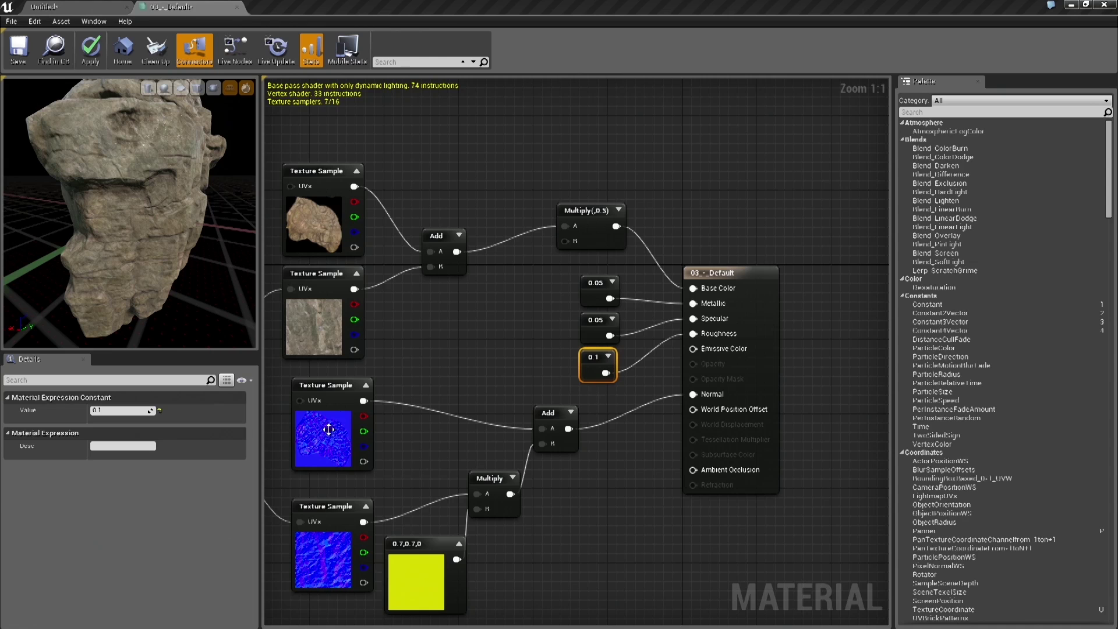
{"action": "type", "text": ".5"}
{"action": "key", "text": "Return"}
Turn off the grid in the material preview, check the rock surface up close and apply the material changes
{"action": "mouse_move", "coordinate": [127, 163]}
{"action": "left_mouse_down"}
{"action": "mouse_move", "coordinate": [192, 168]}
{"action": "mouse_move", "coordinate": [192, 156]}
{"action": "mouse_move", "coordinate": [134, 166]}
{"action": "left_mouse_up"}
{"action": "scroll", "coordinate": [127, 165], "scroll_direction": "up", "scroll_amount": 5}
{"action": "left_click", "coordinate": [230, 88]}
{"action": "scroll", "coordinate": [122, 211], "scroll_direction": "up", "scroll_amount": 6}
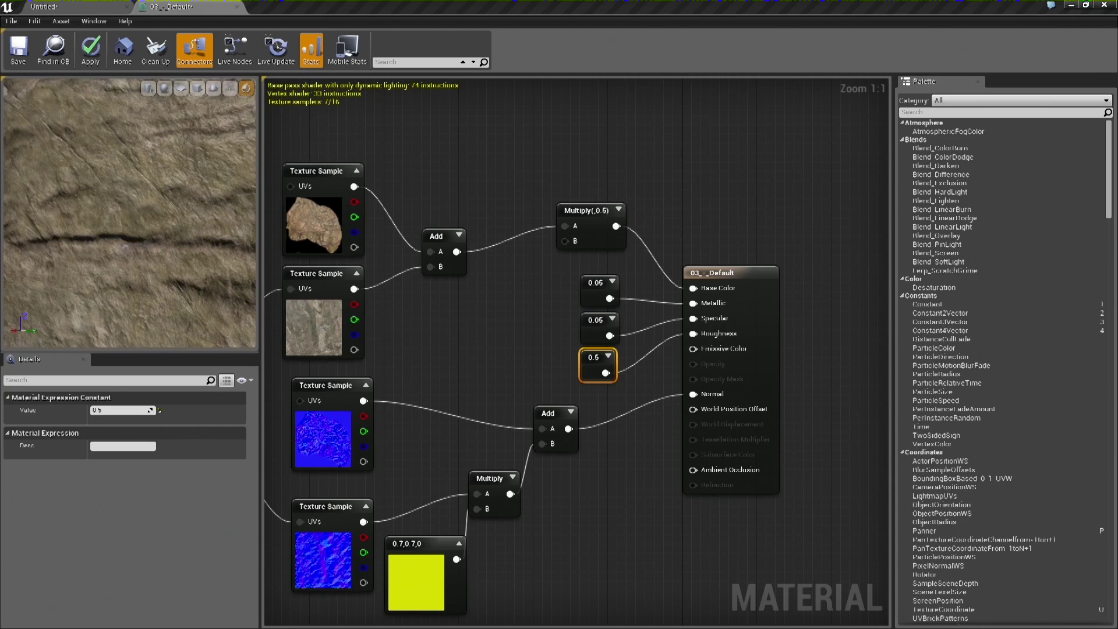
{"action": "left_click_drag", "start_coordinate": [149, 215], "coordinate": [170, 187]}
{"action": "scroll", "coordinate": [128, 212], "scroll_direction": "down", "scroll_amount": 5}
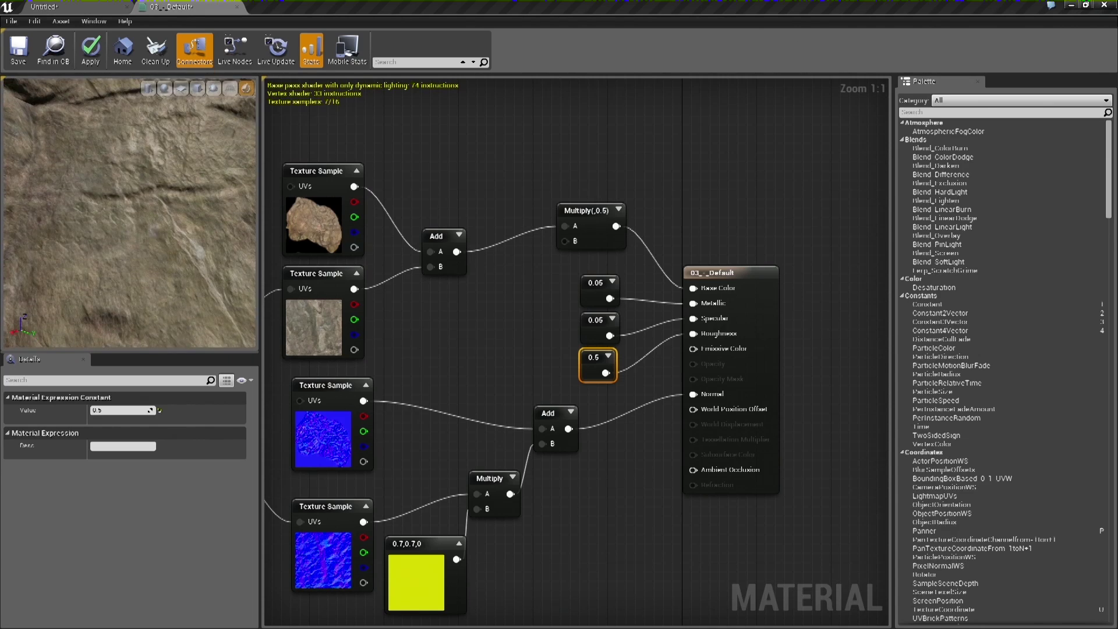
{"action": "left_click", "coordinate": [91, 52]}
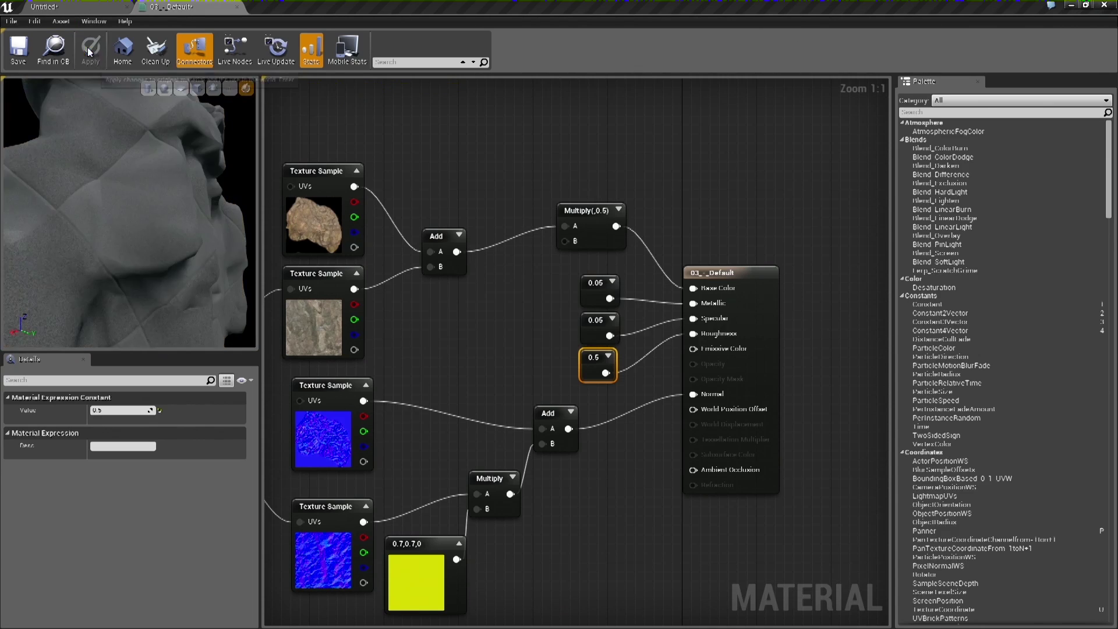
Return to the level and raise the rock mesh to Z 270
{"action": "left_click", "coordinate": [73, 6]}
{"action": "right_click_drag", "start_coordinate": [464, 337], "coordinate": [474, 313]}
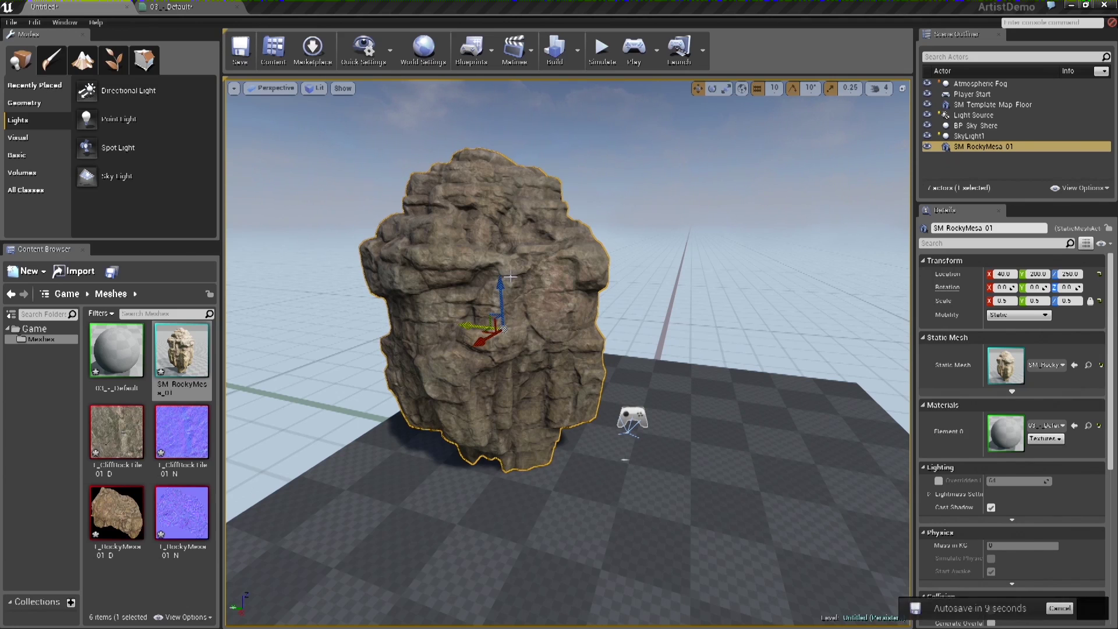
{"action": "mouse_move", "coordinate": [500, 289]}
{"action": "left_mouse_down"}
{"action": "mouse_move", "coordinate": [498, 257]}
{"action": "mouse_move", "coordinate": [497, 270]}
{"action": "left_mouse_up"}
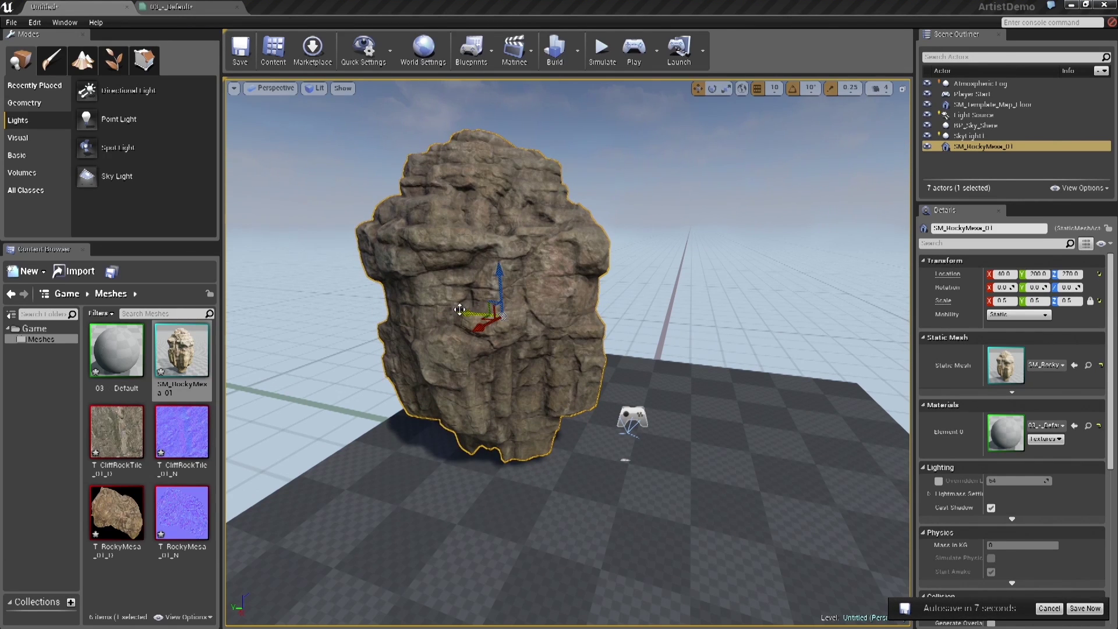
Duplicate the rock beside the original, flip the copy upside down and turn it -40° about Z
{"action": "left_click_drag", "start_coordinate": [458, 313], "coordinate": [594, 320], "text": "alt"}
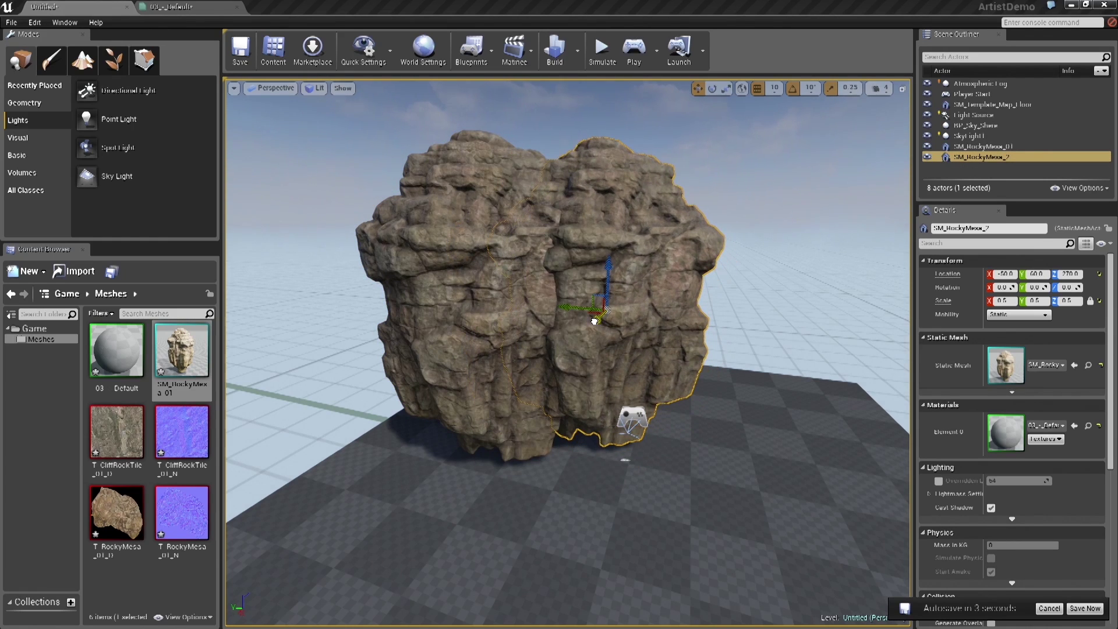
{"action": "key", "text": "e"}
{"action": "left_click_drag", "start_coordinate": [633, 253], "coordinate": [534, 208]}
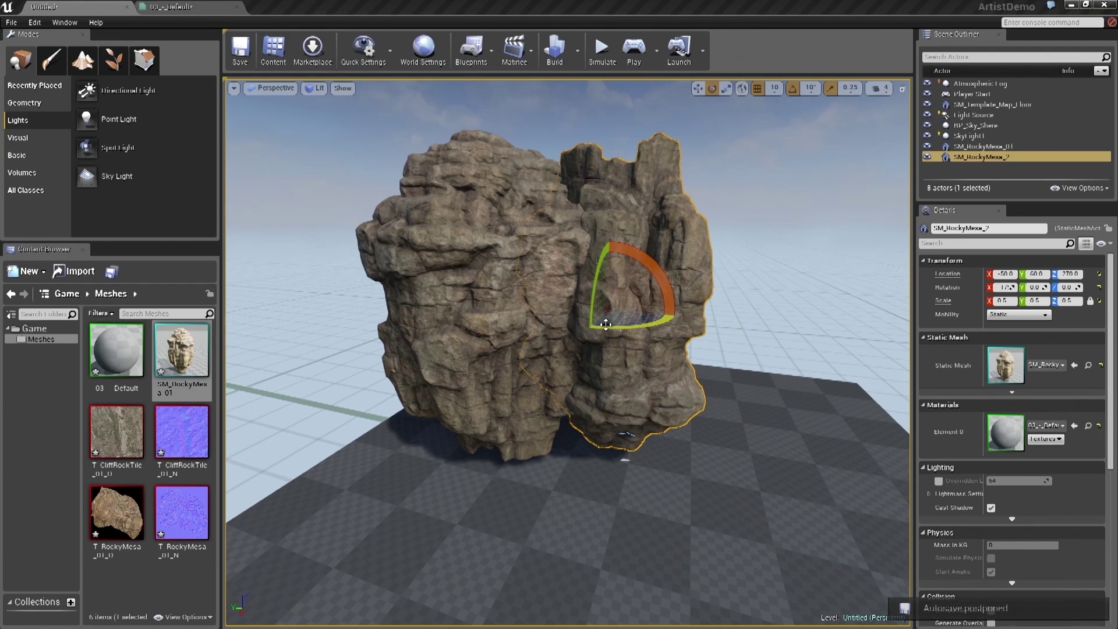
{"action": "left_click_drag", "start_coordinate": [610, 330], "coordinate": [603, 252]}
{"action": "key", "text": "w"}
Duplicate the flipped rock, lower the copy to Z 180 beside the others and rotate it about Z
{"action": "left_click_drag", "start_coordinate": [606, 327], "coordinate": [693, 308]}
{"action": "key", "text": "e"}
{"action": "key", "text": "w"}
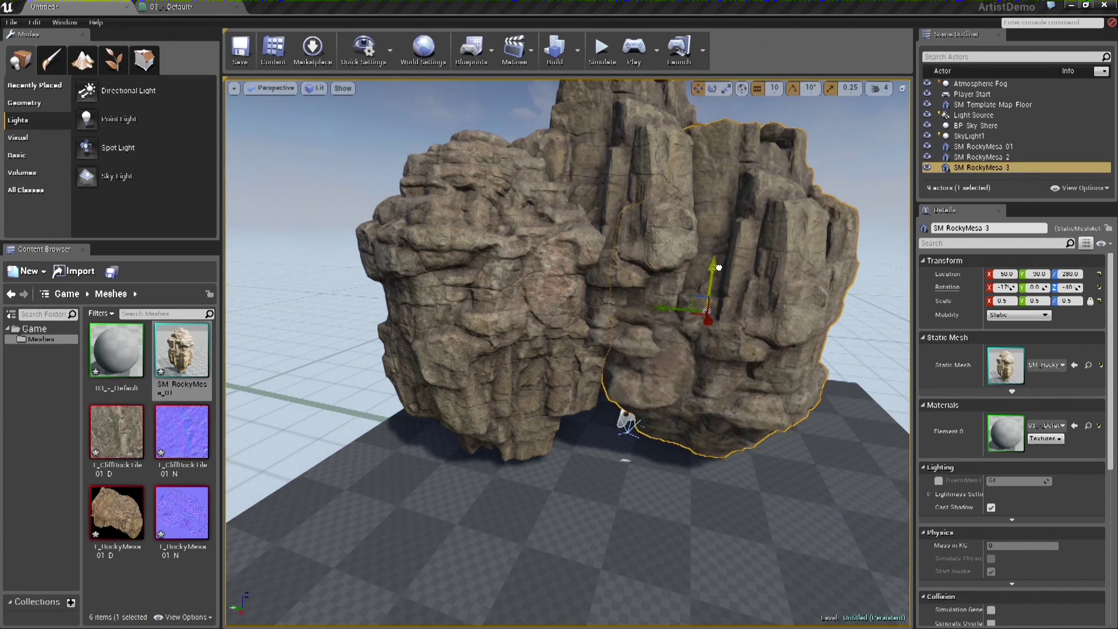
{"action": "left_click_drag", "start_coordinate": [718, 266], "coordinate": [713, 336]}
{"action": "left_click_drag", "start_coordinate": [651, 368], "coordinate": [804, 404]}
{"action": "key", "text": "e"}
{"action": "right_click_drag", "start_coordinate": [693, 397], "coordinate": [737, 420]}
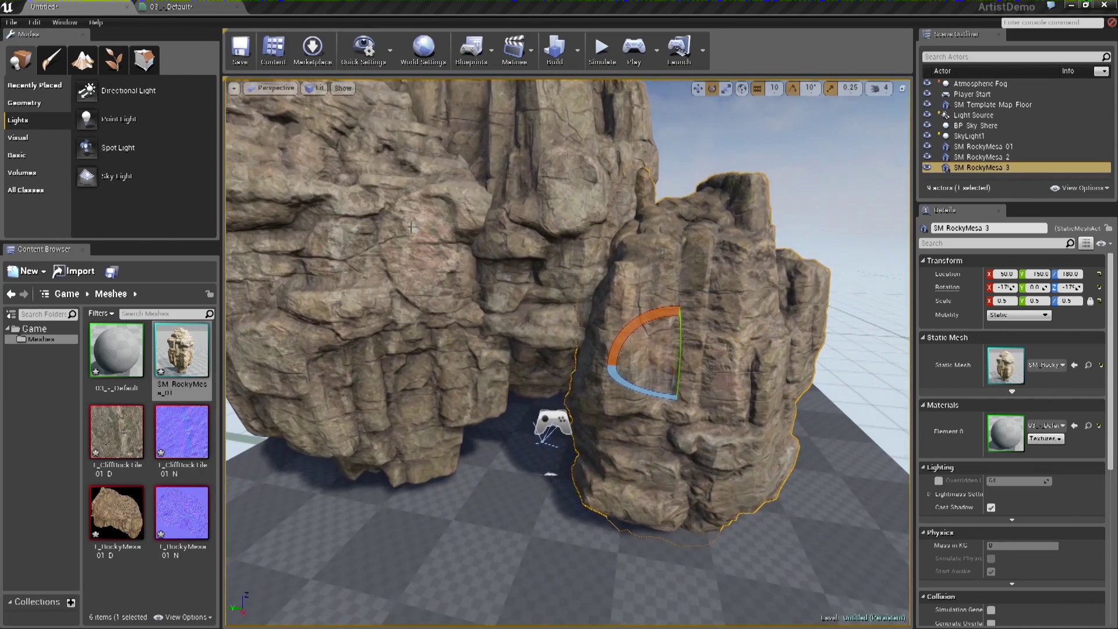
Switch the transform gizmo to local space and try it on the third rock
{"action": "left_click", "coordinate": [743, 89]}
{"action": "left_click_drag", "start_coordinate": [641, 386], "coordinate": [631, 385]}
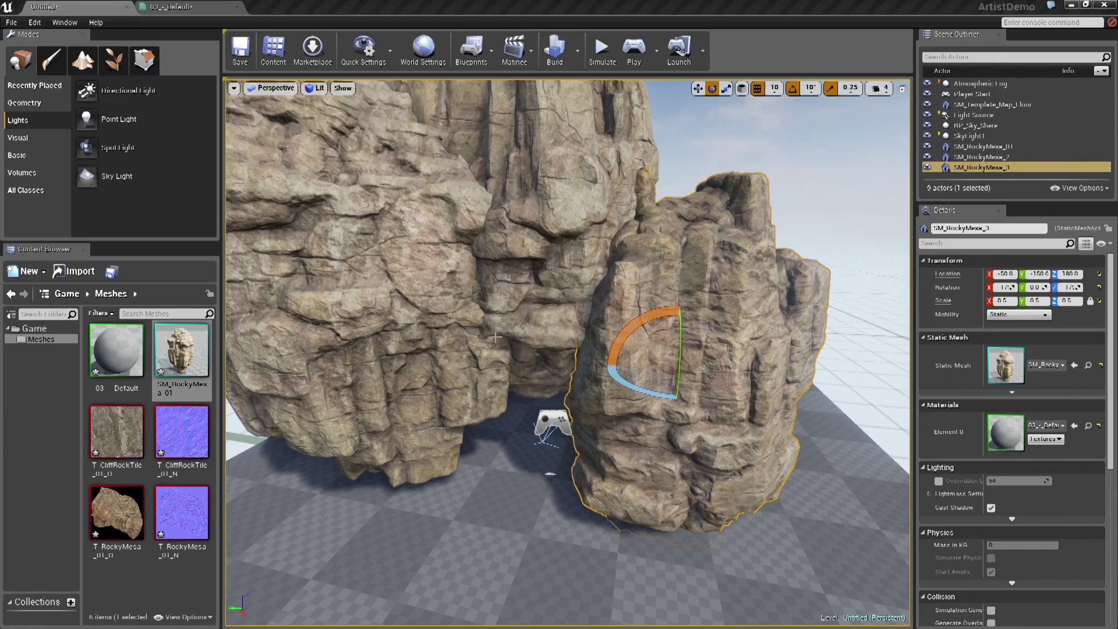
{"action": "right_click_drag", "start_coordinate": [635, 156], "coordinate": [628, 149]}
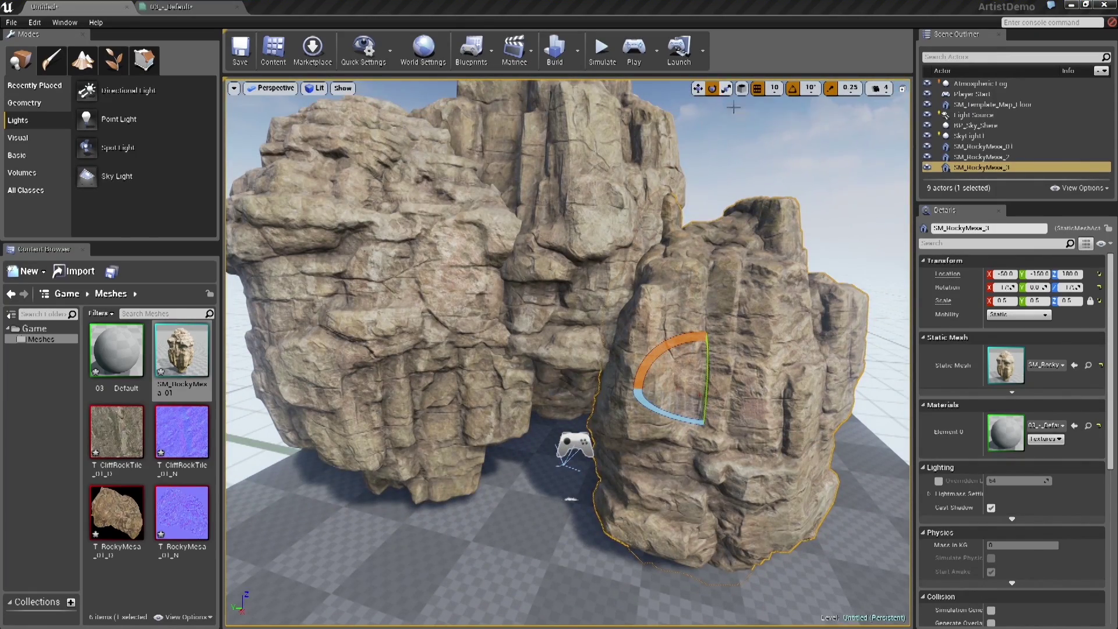
{"action": "left_click", "coordinate": [743, 89]}
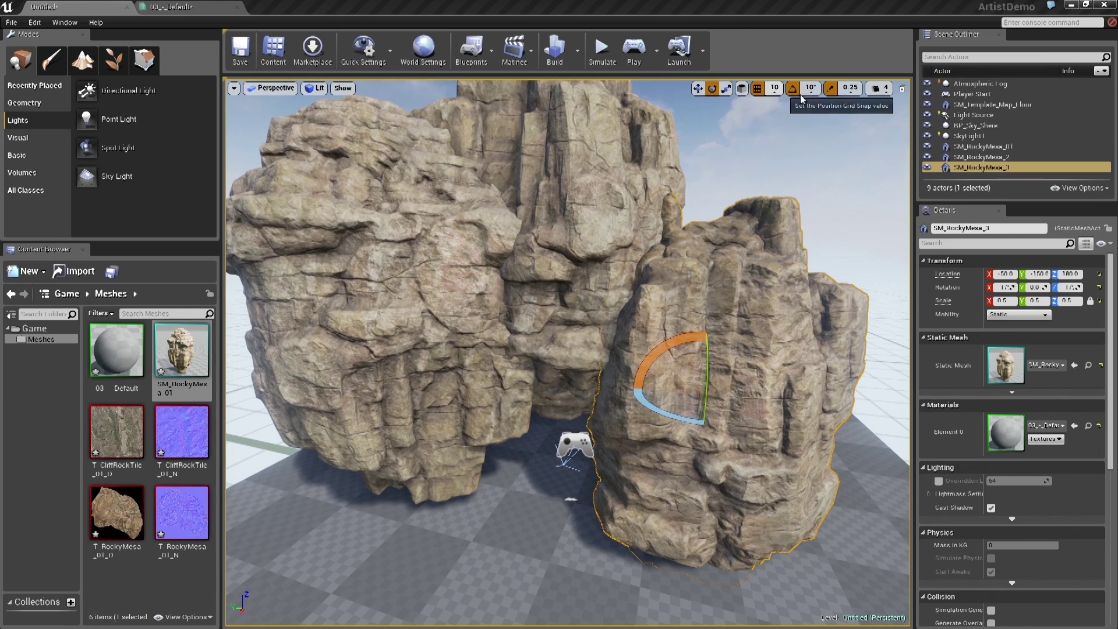
Review the available snap sizes for position, rotation and scale
{"action": "left_click", "coordinate": [775, 91]}
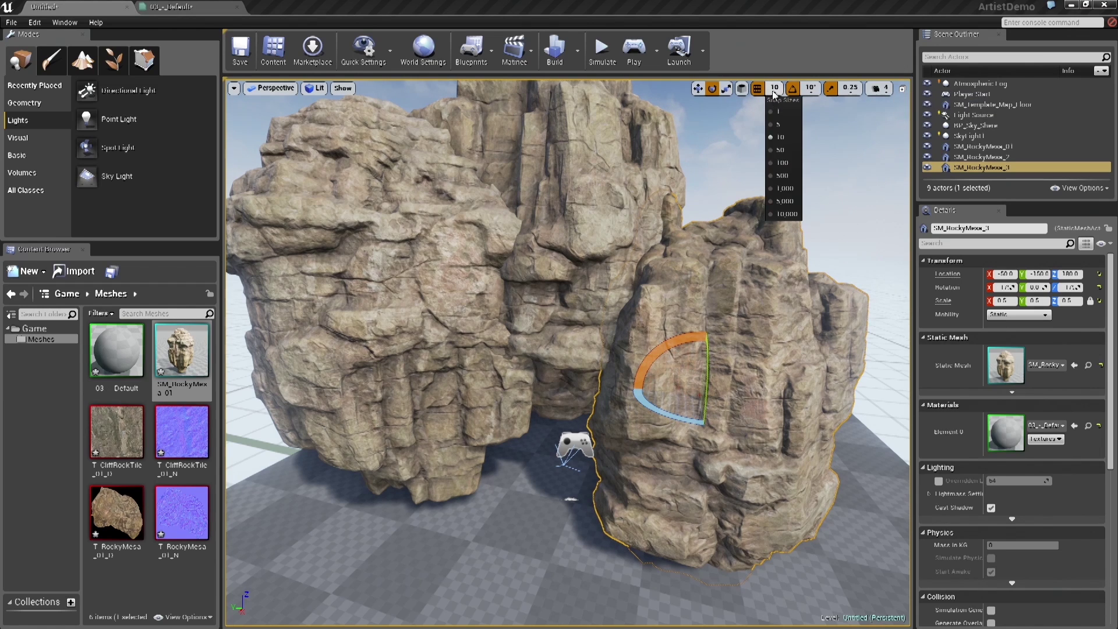
{"action": "left_click", "coordinate": [810, 88]}
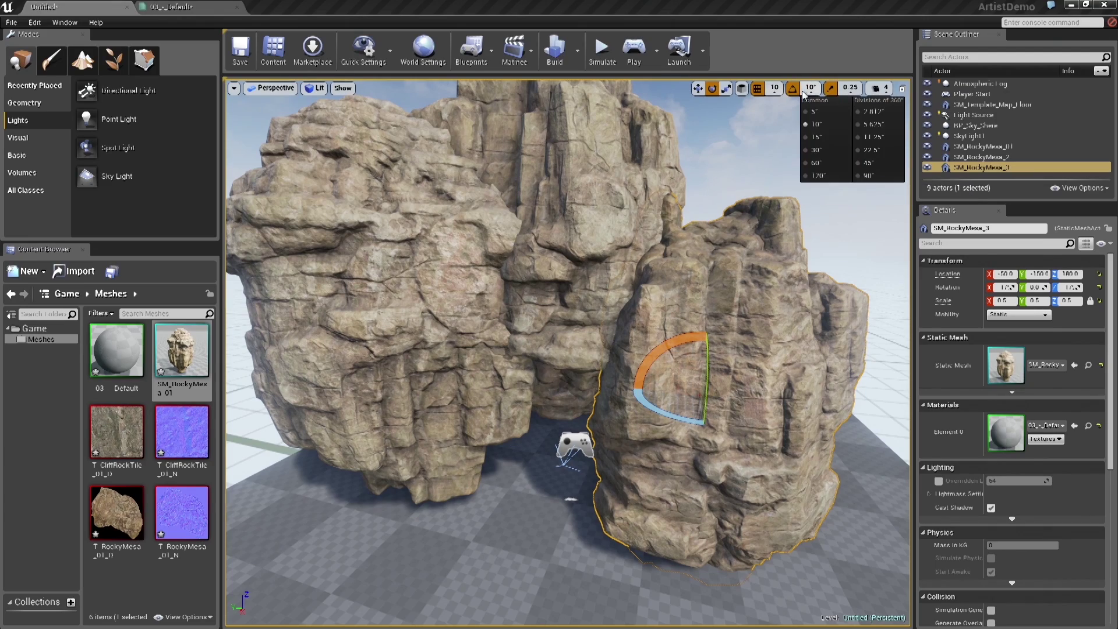
{"action": "right_click_drag", "start_coordinate": [738, 143], "coordinate": [749, 162]}
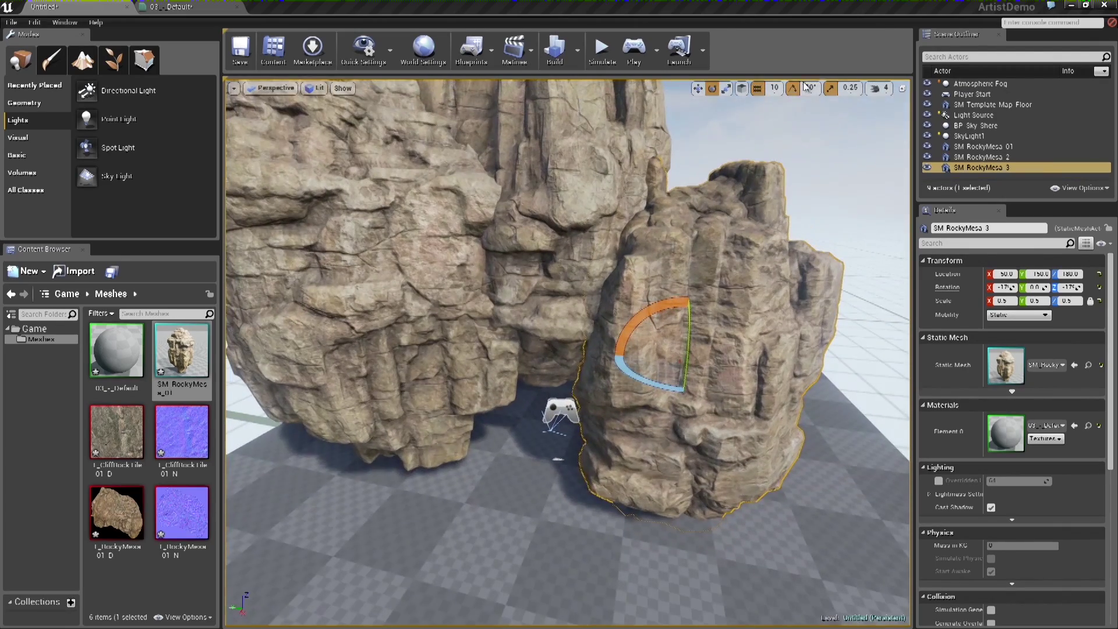
{"action": "left_click", "coordinate": [852, 88]}
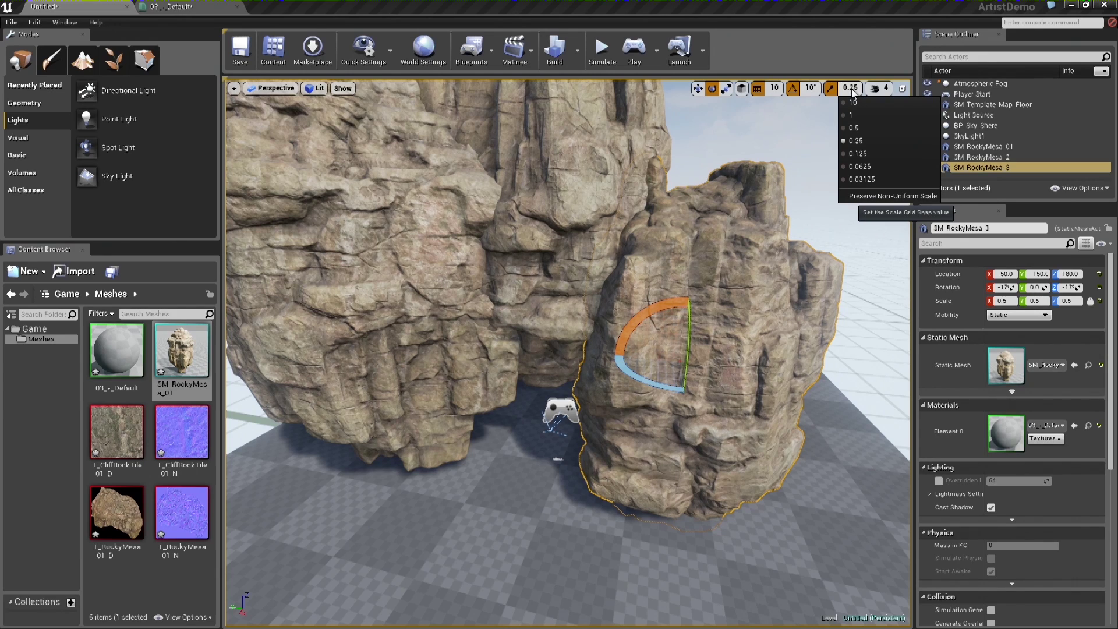
{"action": "right_click_drag", "start_coordinate": [819, 114], "coordinate": [793, 117]}
{"action": "right_click_drag", "start_coordinate": [688, 244], "coordinate": [600, 220]}
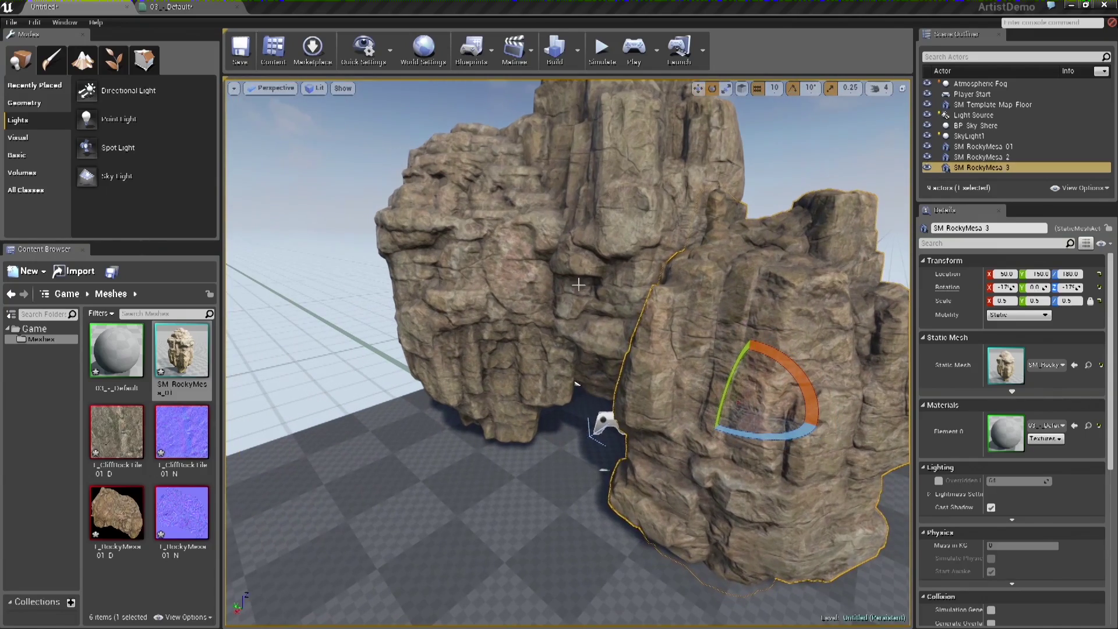
Duplicate the second rock upward to about Z 490 and shift the copy along its local Y axis
{"action": "left_click", "coordinate": [599, 220]}
{"action": "key", "text": "r"}
{"action": "key", "text": "w"}
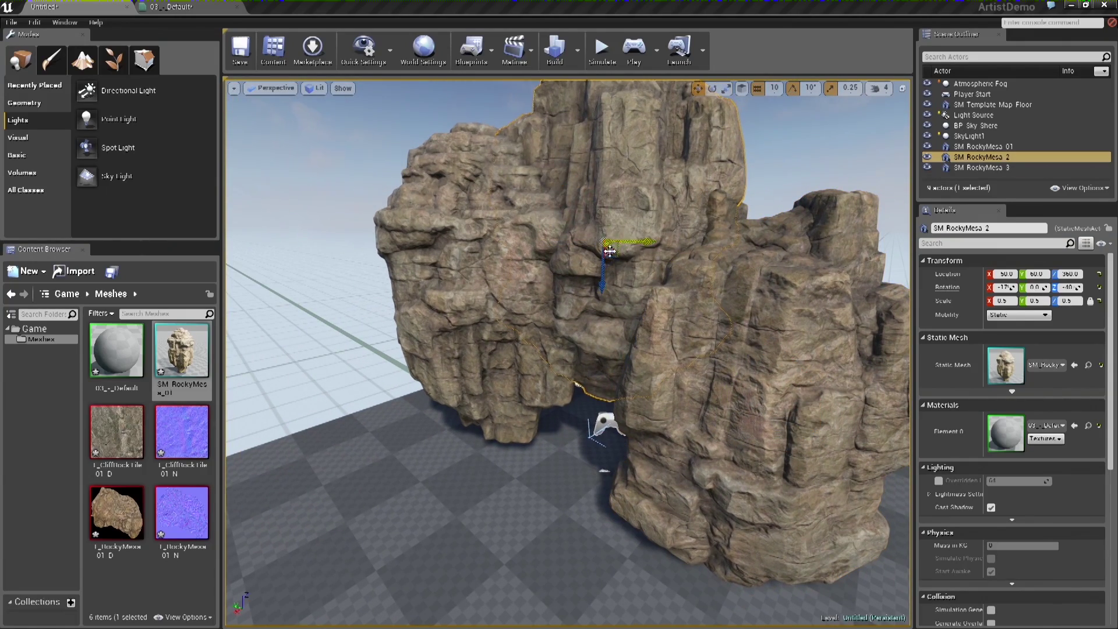
{"action": "left_click_drag", "start_coordinate": [598, 285], "coordinate": [599, 135], "text": "alt"}
{"action": "right_click_drag", "start_coordinate": [599, 135], "coordinate": [559, 154]}
{"action": "left_click_drag", "start_coordinate": [751, 187], "coordinate": [632, 198]}
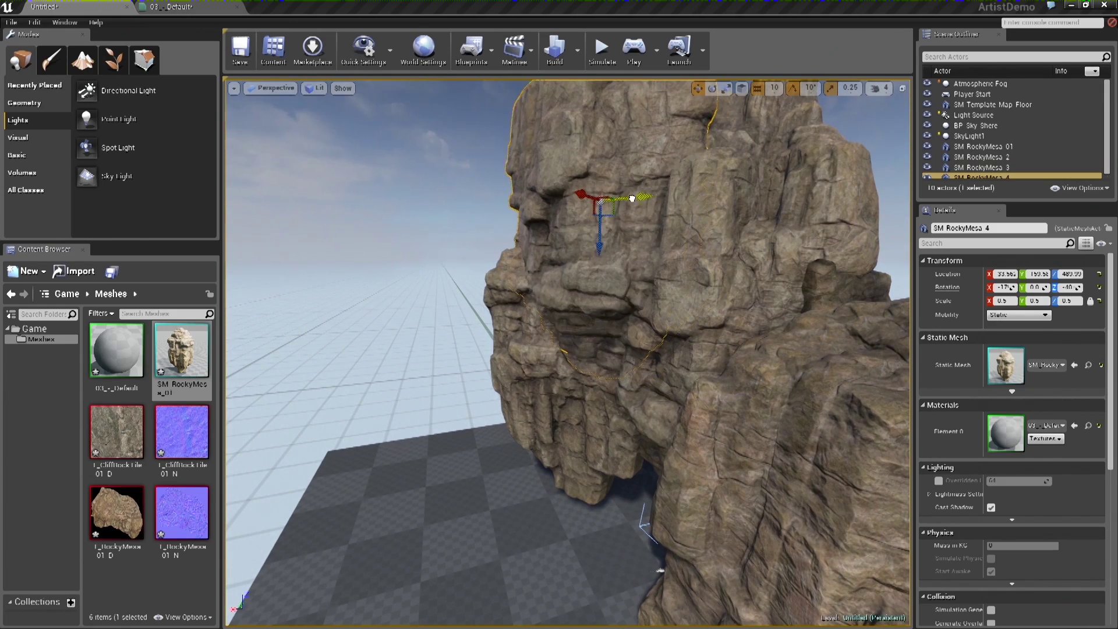
Switch the gizmo to world space, shift the new upper rock along X and rotate it to about 50° around Z
{"action": "left_click", "coordinate": [741, 88]}
{"action": "left_click_drag", "start_coordinate": [566, 201], "coordinate": [607, 195]}
{"action": "key", "text": "e"}
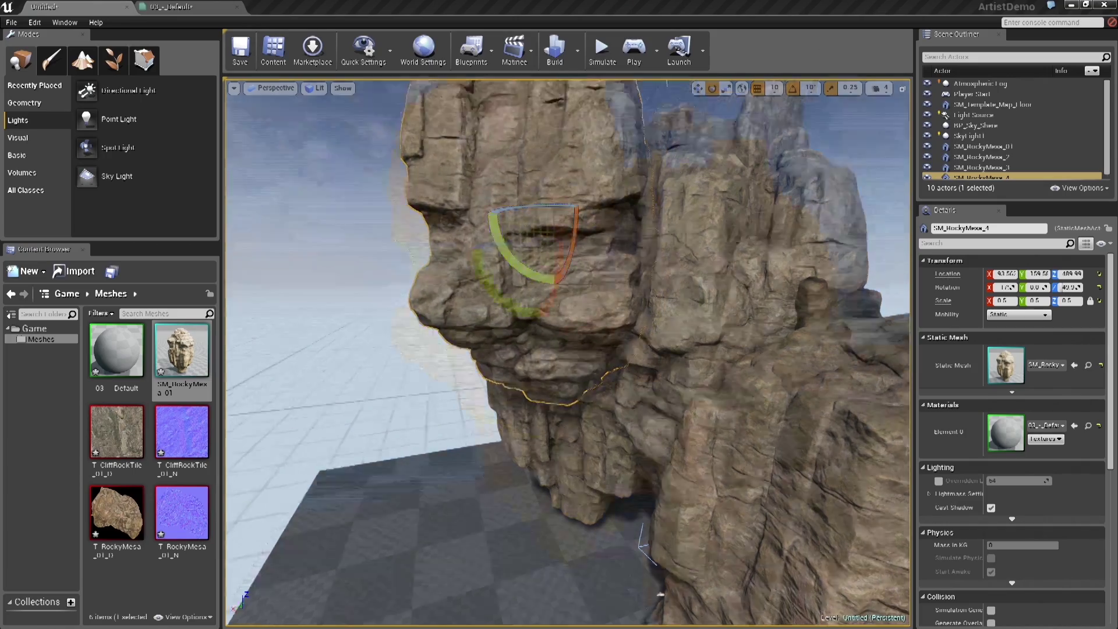
Duplicate the third rock upward to Z 440, rotate the copy about Z and shift it to fit the formation
{"action": "mouse_move", "coordinate": [568, 350]}
{"action": "right_mouse_down"}
{"action": "mouse_move", "coordinate": [574, 303]}
{"action": "mouse_move", "coordinate": [568, 344]}
{"action": "mouse_move", "coordinate": [618, 338]}
{"action": "mouse_move", "coordinate": [594, 350]}
{"action": "mouse_move", "coordinate": [582, 338]}
{"action": "right_mouse_up"}
{"action": "left_click", "coordinate": [736, 416]}
{"action": "key", "text": "w"}
{"action": "left_click_drag", "start_coordinate": [728, 385], "coordinate": [702, 175], "text": "alt"}
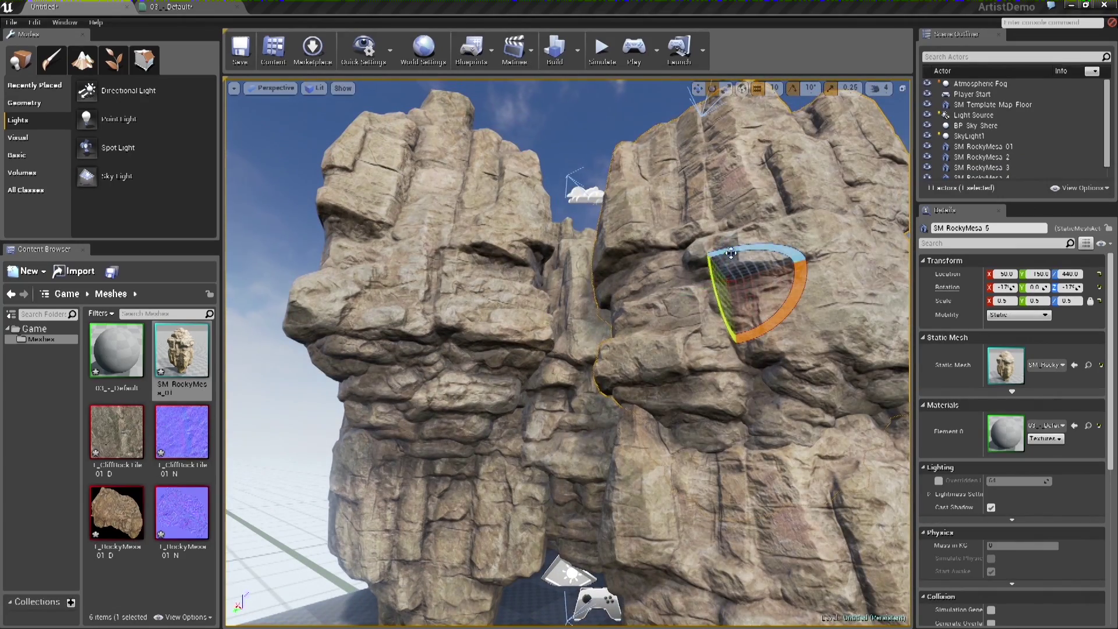
{"action": "left_click_drag", "start_coordinate": [731, 252], "coordinate": [763, 254]}
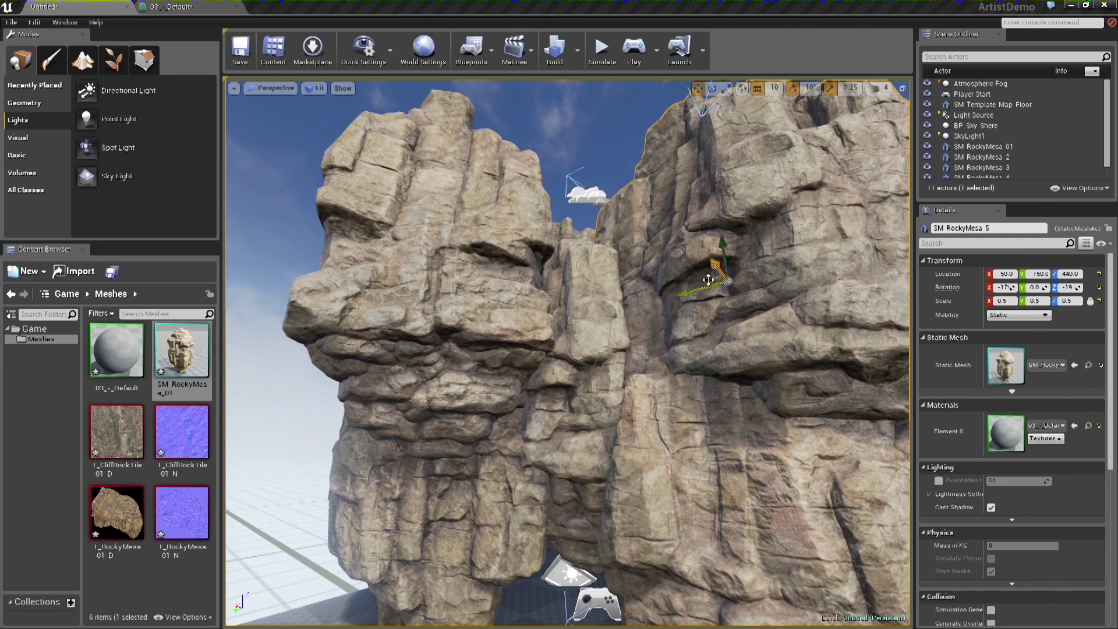
{"action": "left_click_drag", "start_coordinate": [699, 287], "coordinate": [655, 257]}
Lower the original rock to Z 230 and look over the assembled cliff from the side
{"action": "right_click_drag", "start_coordinate": [443, 352], "coordinate": [442, 372]}
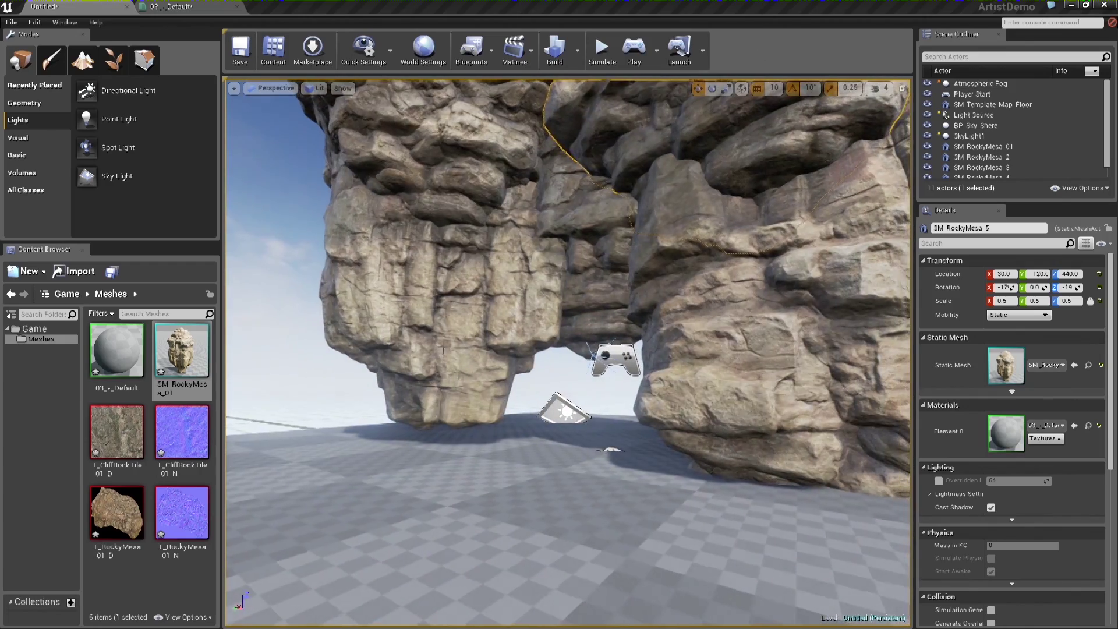
{"action": "left_click", "coordinate": [473, 254]}
{"action": "left_click_drag", "start_coordinate": [465, 205], "coordinate": [465, 240]}
{"action": "right_click_drag", "start_coordinate": [465, 240], "coordinate": [424, 241]}
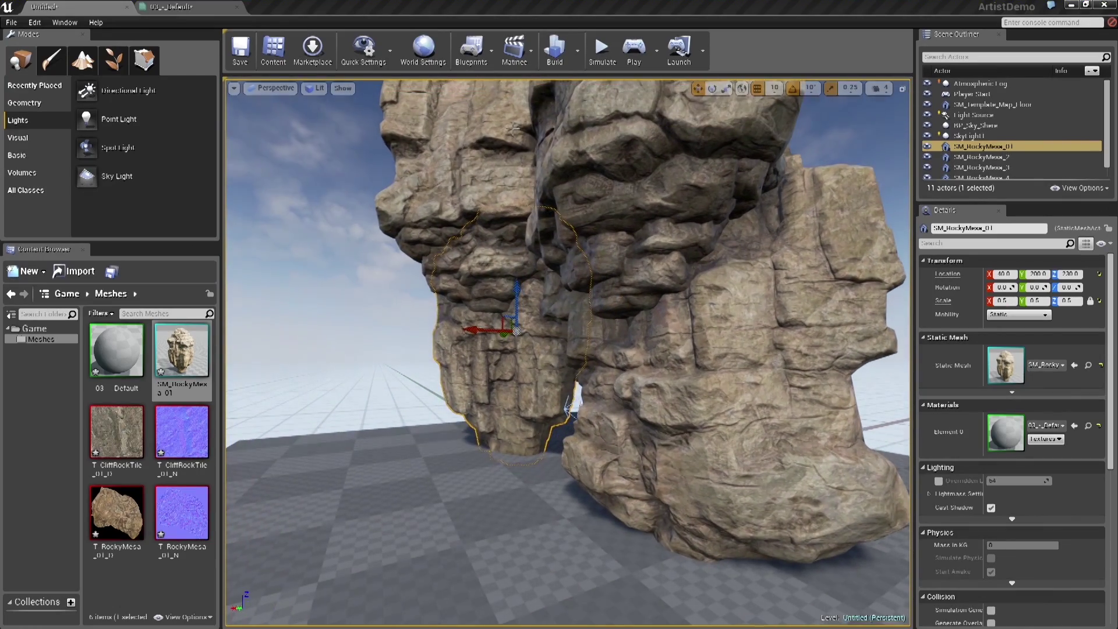
{"action": "right_click_drag", "start_coordinate": [362, 257], "coordinate": [359, 258]}
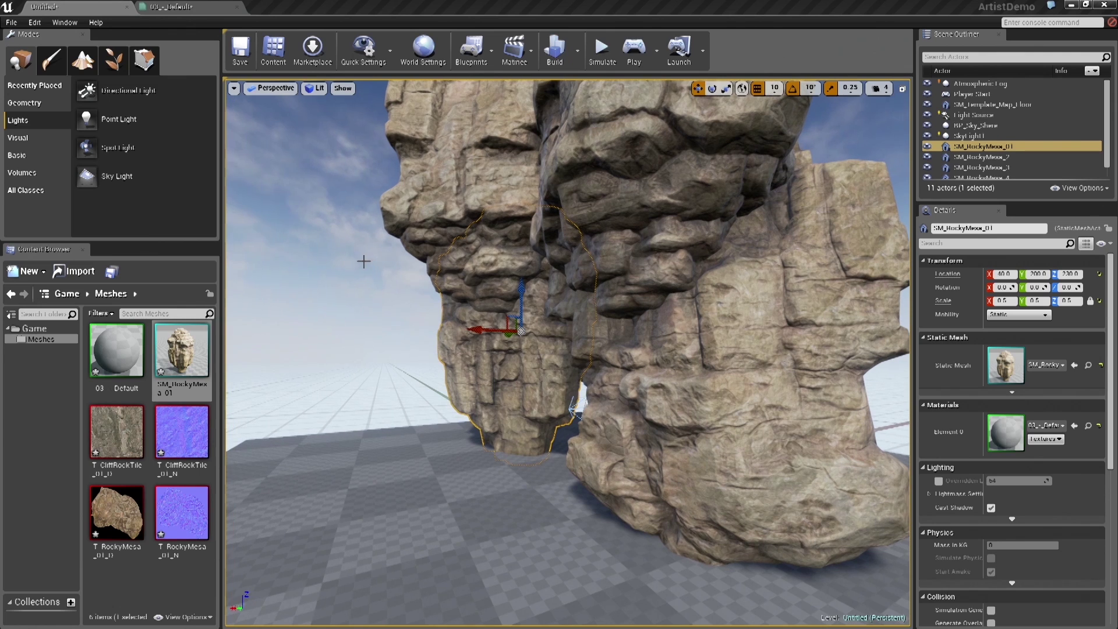
Select the template map floor and review the lighting quality levels available for the build
{"action": "scroll", "coordinate": [1097, 121], "scroll_direction": "down", "scroll_amount": 1}
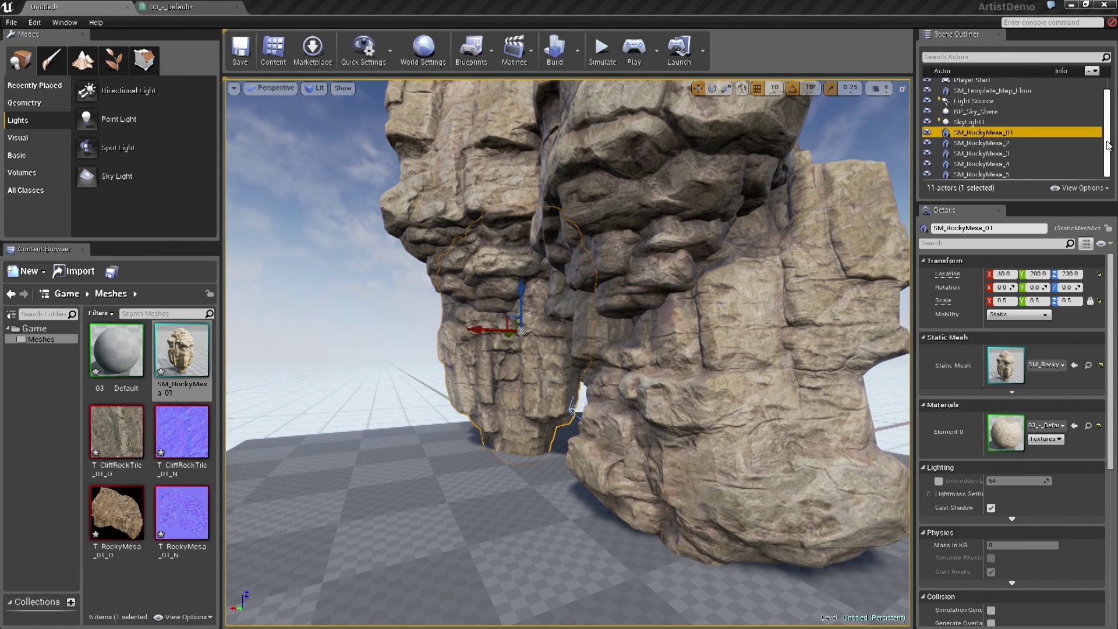
{"action": "left_click", "coordinate": [1063, 173]}
{"action": "left_click", "coordinate": [1066, 89]}
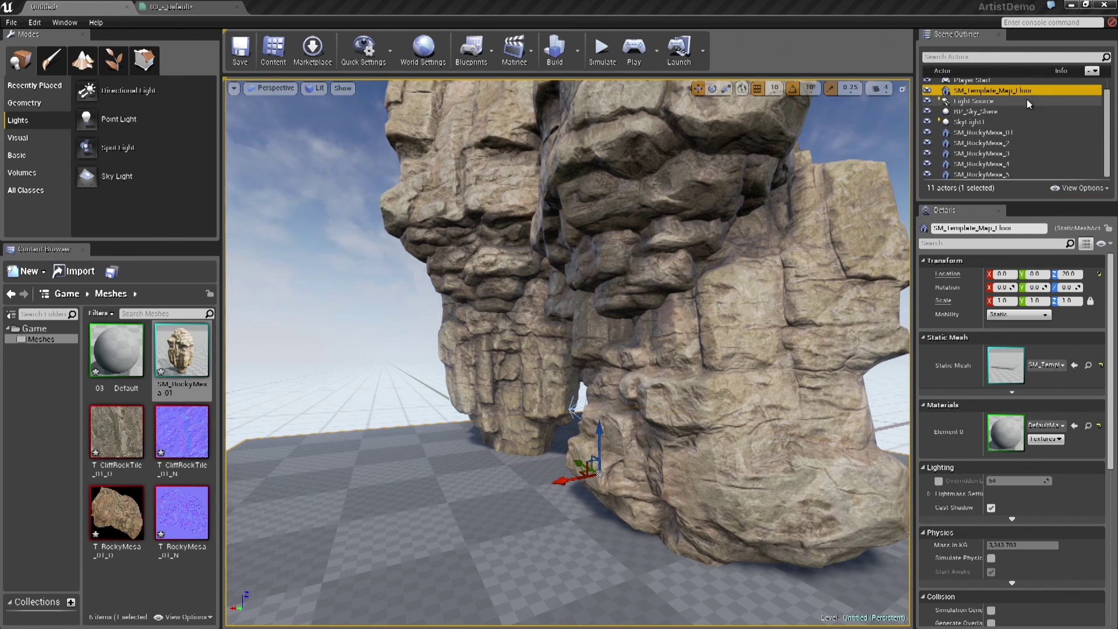
{"action": "left_click", "coordinate": [577, 50]}
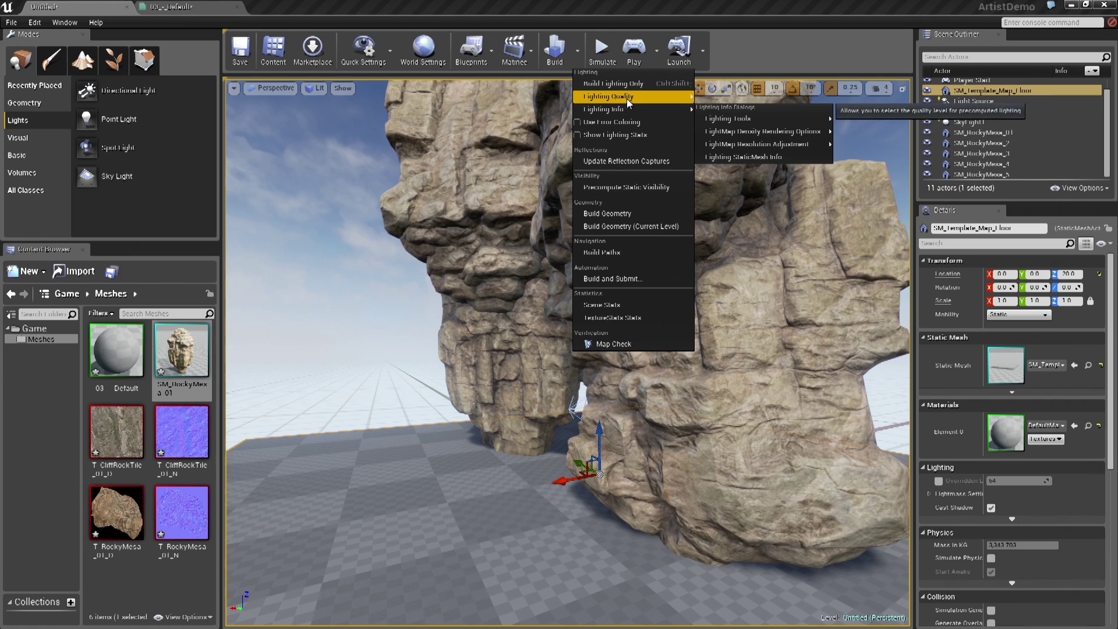
{"action": "mouse_move", "coordinate": [627, 99]}
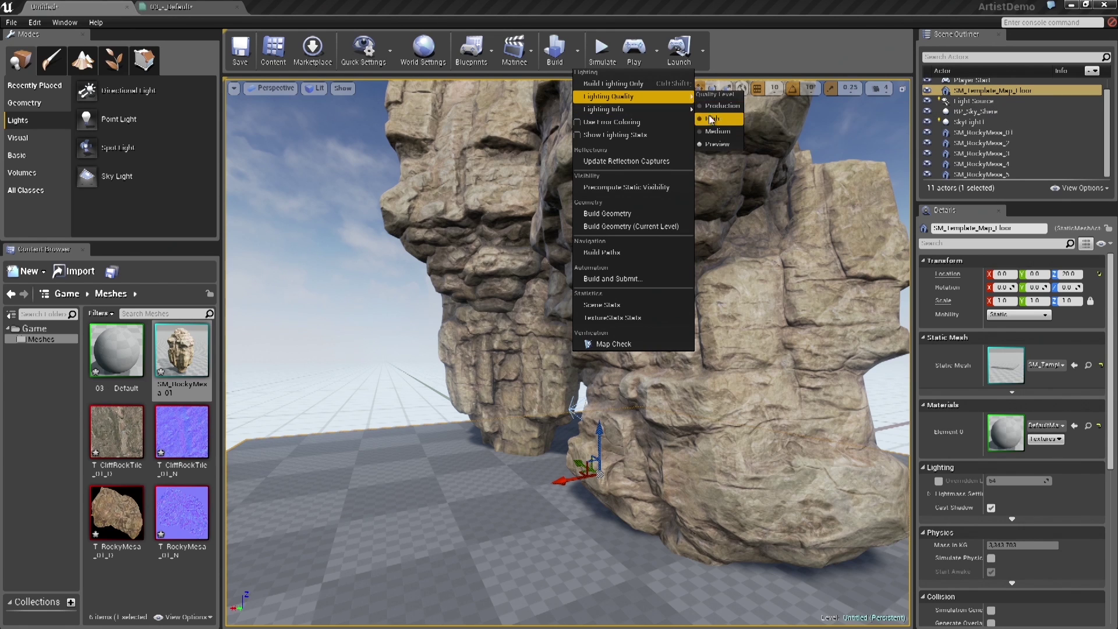
{"action": "right_click_drag", "start_coordinate": [559, 367], "coordinate": [585, 358]}
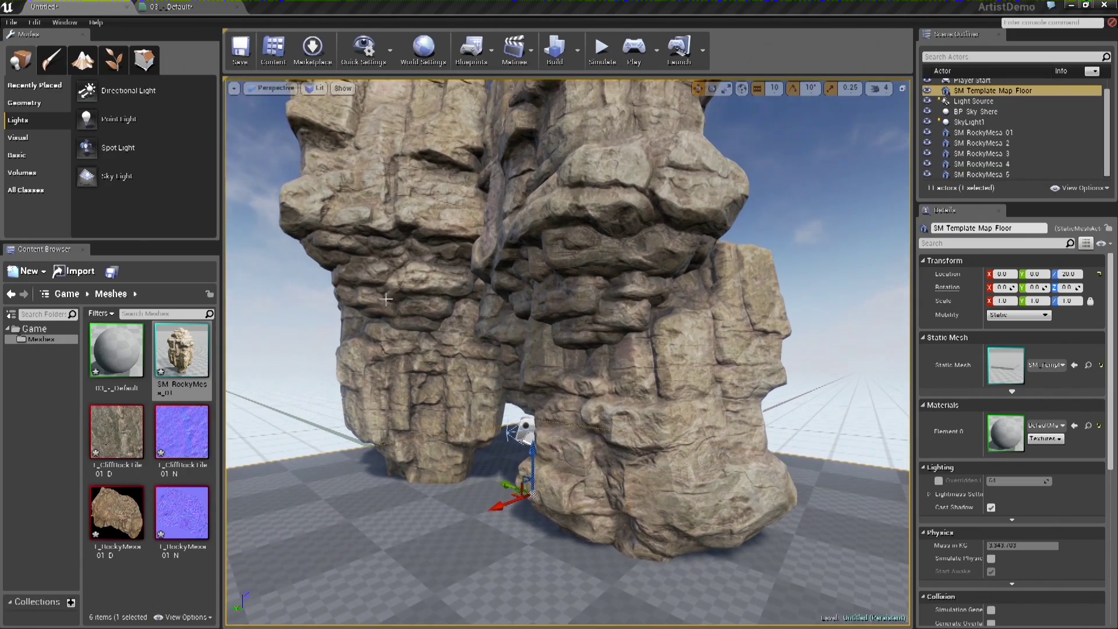
Open the SM_RockyMesa_01 static mesh for editing and inspect the rock and its light map resolution
{"action": "double_click", "coordinate": [182, 353]}
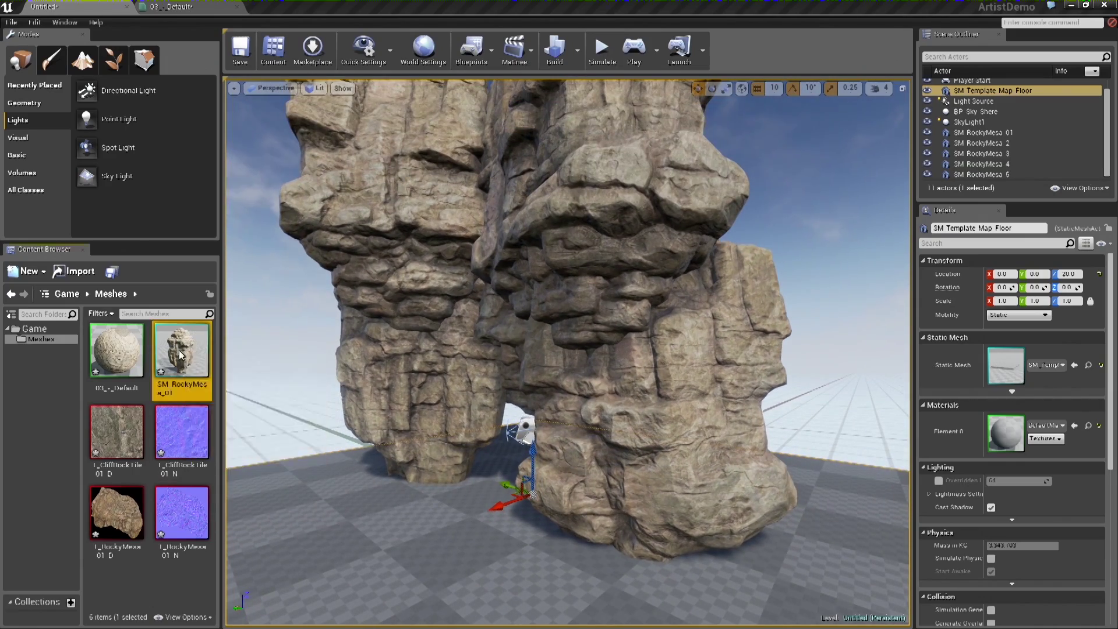
{"action": "left_click_drag", "start_coordinate": [418, 352], "coordinate": [408, 352]}
{"action": "right_click_drag", "start_coordinate": [408, 352], "coordinate": [408, 442]}
{"action": "left_click_drag", "start_coordinate": [408, 443], "coordinate": [454, 431]}
{"action": "left_click_drag", "start_coordinate": [492, 292], "coordinate": [559, 295]}
{"action": "scroll", "coordinate": [492, 292], "scroll_direction": "up", "scroll_amount": 5}
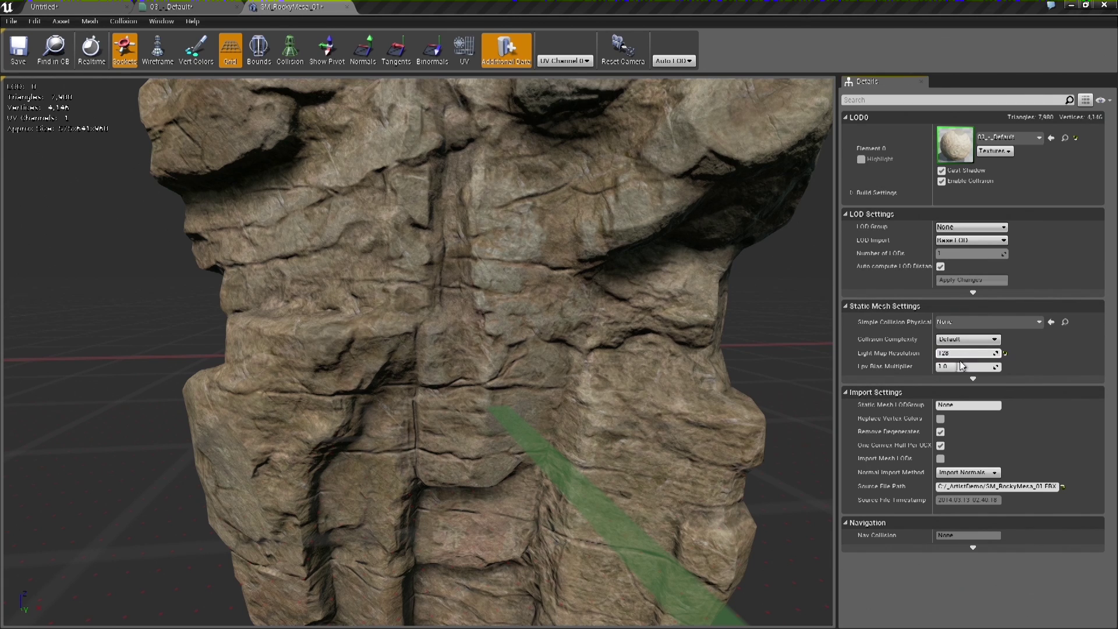
{"action": "left_click_drag", "start_coordinate": [652, 315], "coordinate": [632, 343]}
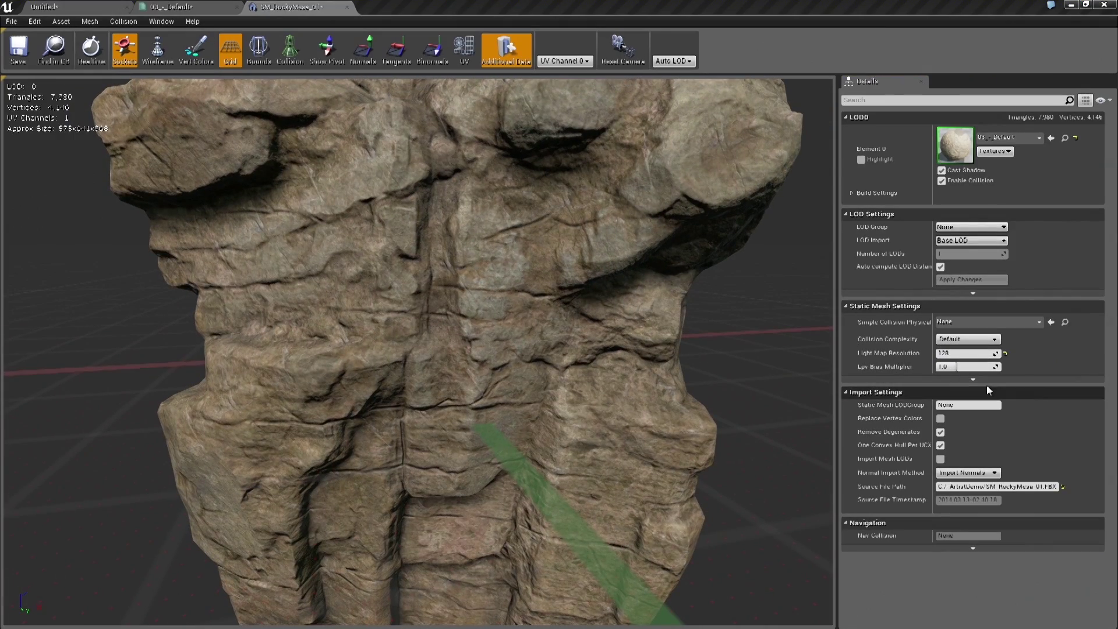
Expand the advanced static mesh settings of the rock and check its light map coordinate index
{"action": "left_click", "coordinate": [973, 379]}
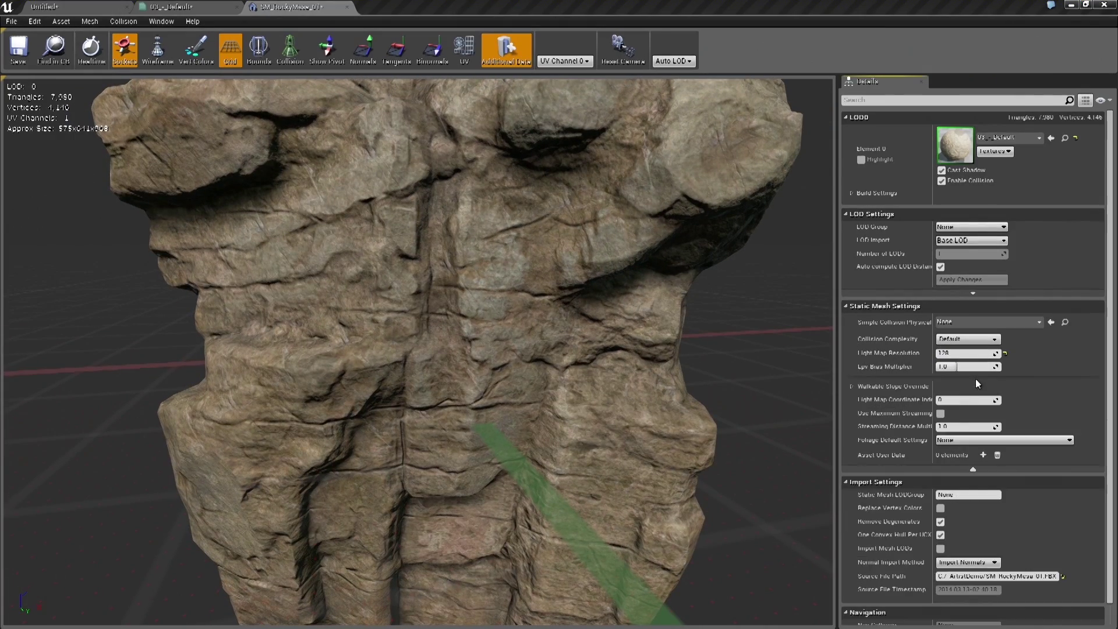
{"action": "left_click", "coordinate": [974, 468]}
{"action": "right_click_drag", "start_coordinate": [687, 361], "coordinate": [708, 297]}
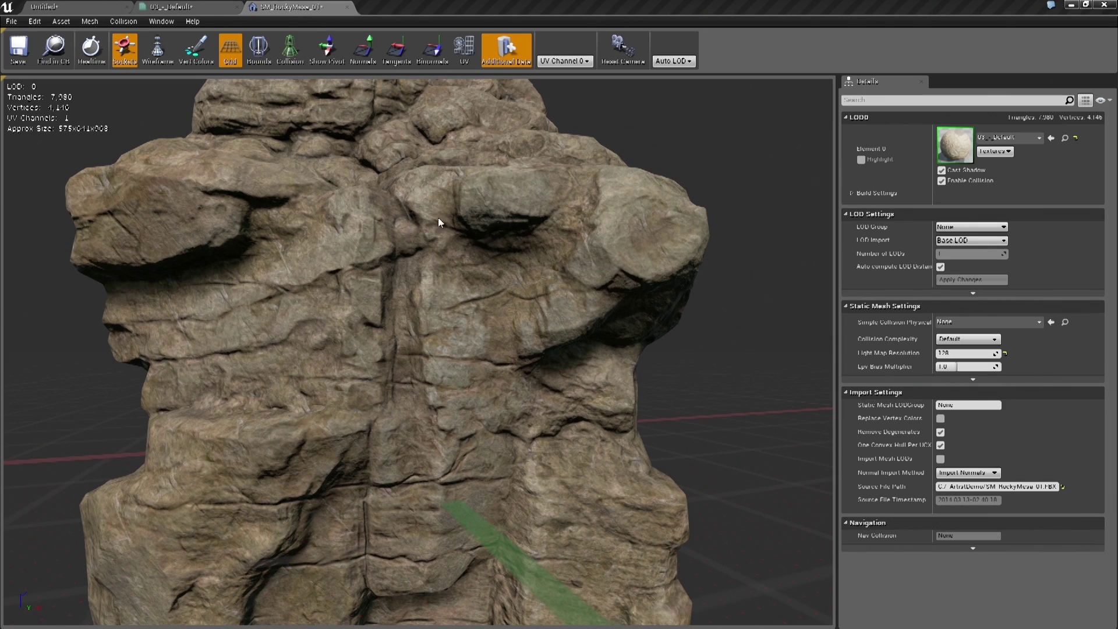
{"action": "right_click_drag", "start_coordinate": [419, 350], "coordinate": [396, 343]}
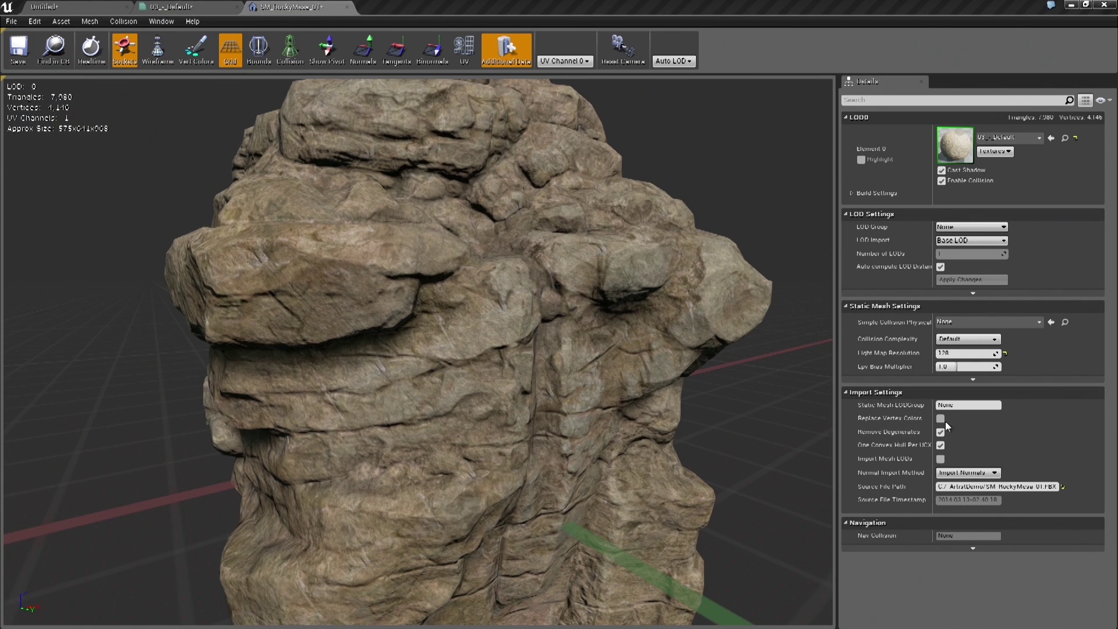
{"action": "left_click", "coordinate": [971, 379]}
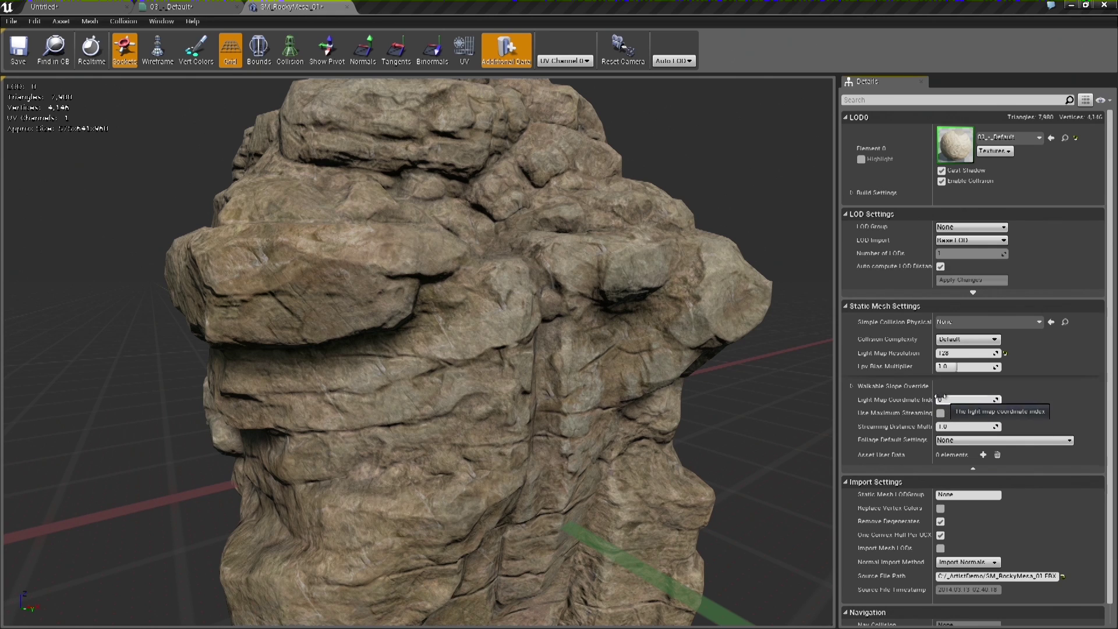
Save the SM_RockyMesa_01 mesh and the rock's 03_-_Default material
{"action": "left_click", "coordinate": [19, 55]}
{"action": "left_click", "coordinate": [171, 7]}
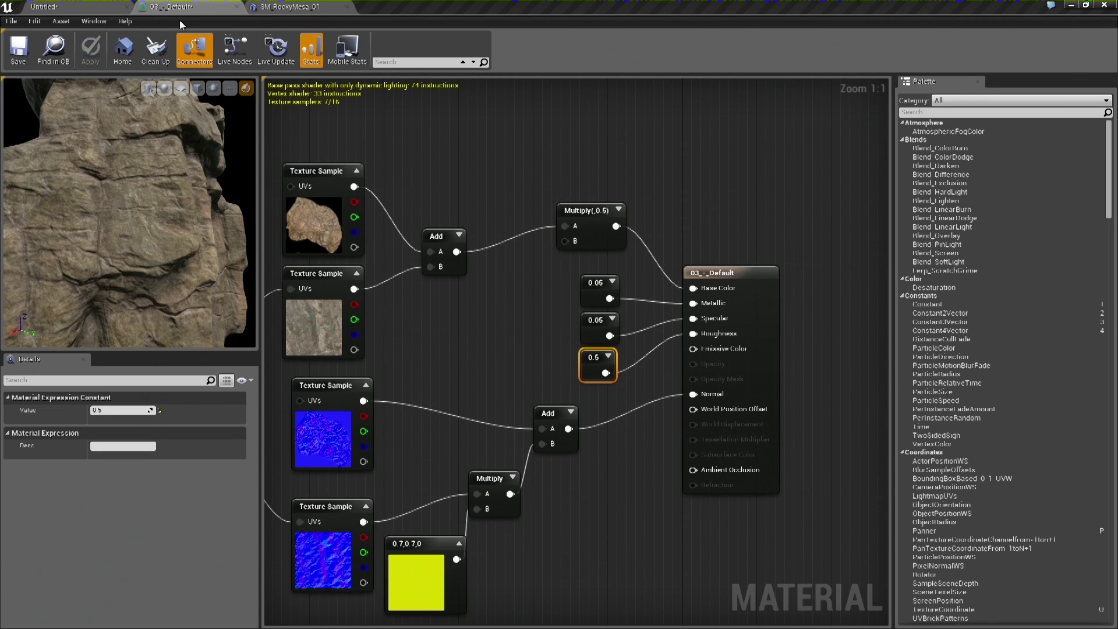
{"action": "left_click", "coordinate": [18, 55]}
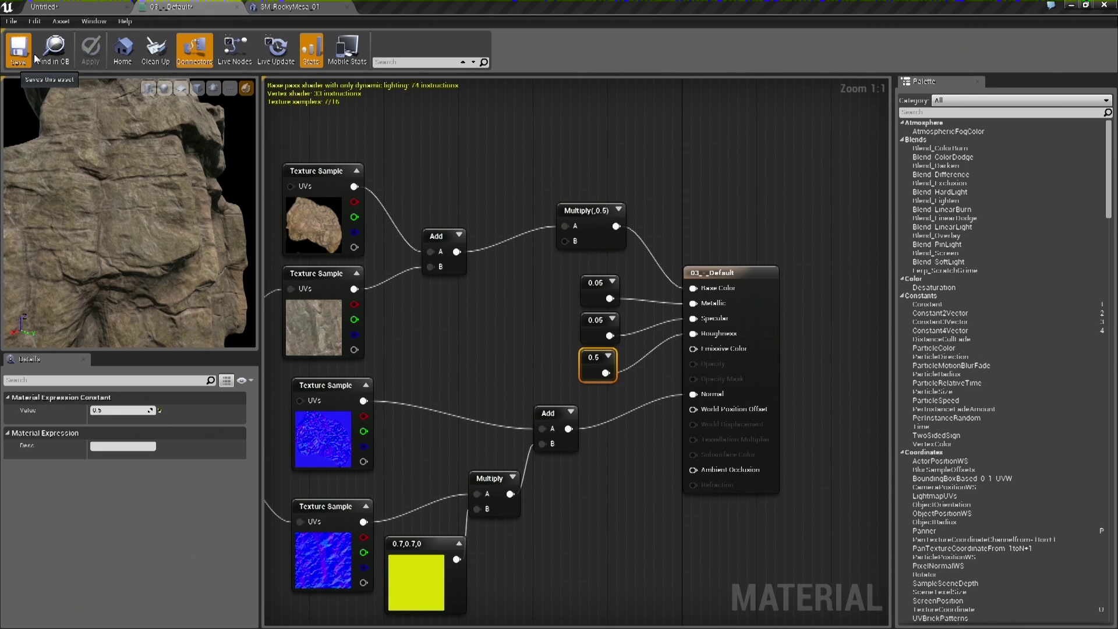
Return to the level, build it with its lighting, and close the lighting results log
{"action": "left_click", "coordinate": [61, 7]}
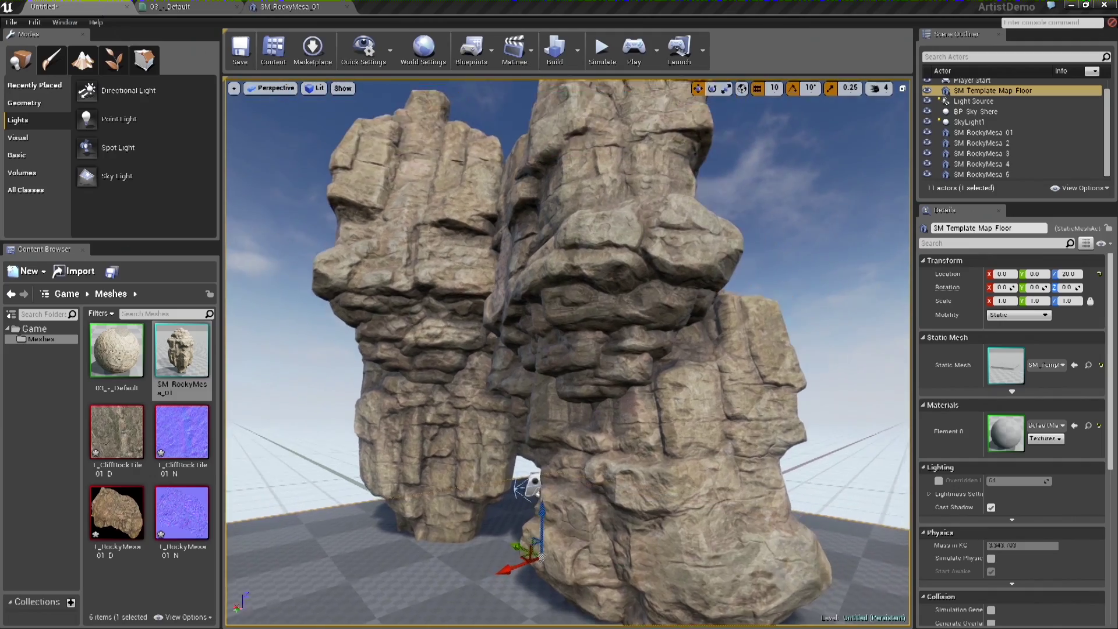
{"action": "right_click_drag", "start_coordinate": [586, 243], "coordinate": [636, 241]}
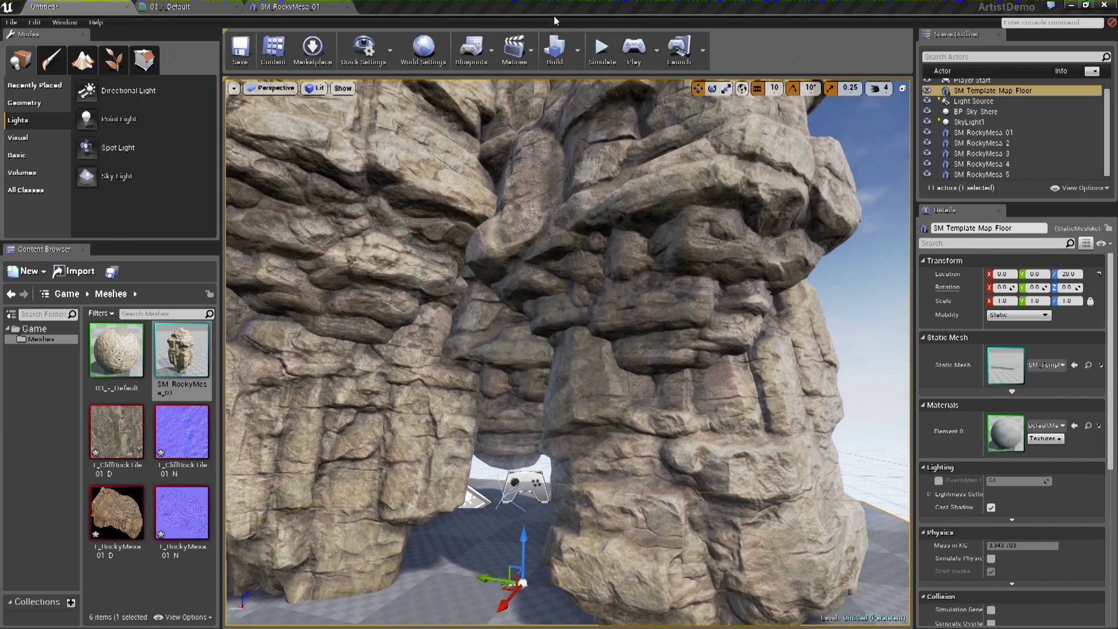
{"action": "left_click", "coordinate": [554, 48]}
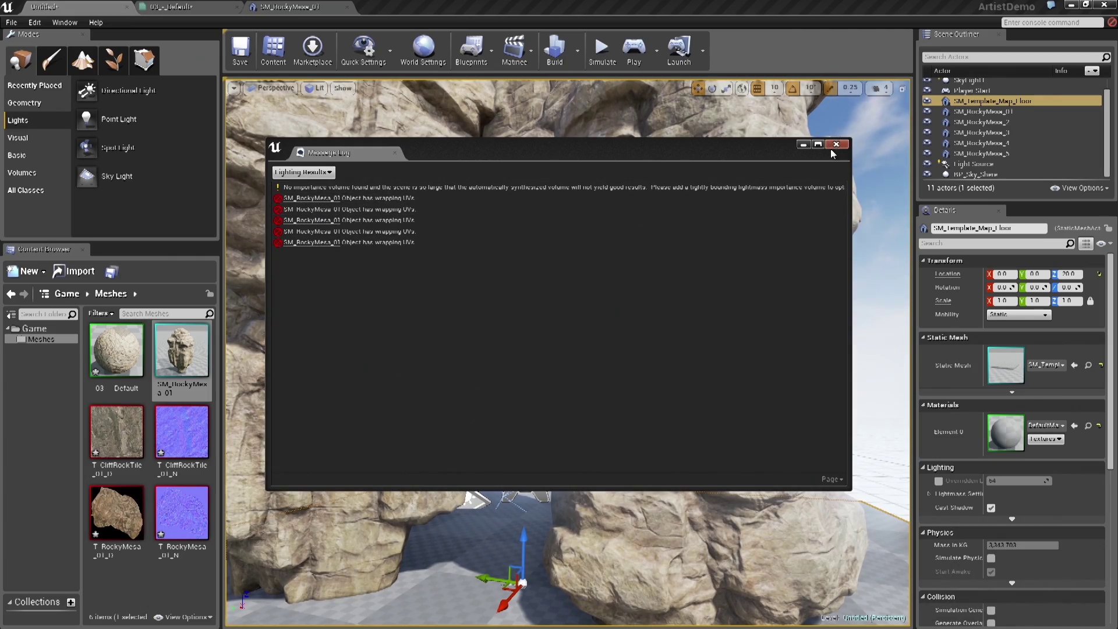
{"action": "left_click", "coordinate": [837, 144]}
Examine the built lighting and shadows around the cliff formation and bring the editor icons back into view
{"action": "right_click_drag", "start_coordinate": [781, 233], "coordinate": [734, 181]}
{"action": "right_click_drag", "start_coordinate": [552, 330], "coordinate": [544, 330]}
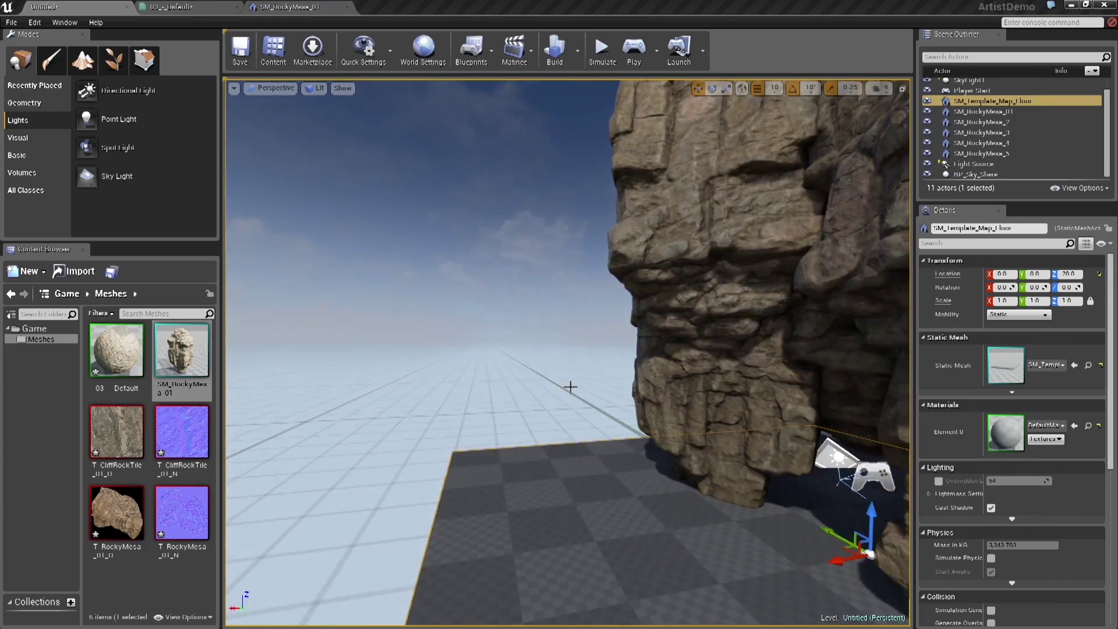
{"action": "right_click_drag", "start_coordinate": [573, 386], "coordinate": [528, 434]}
{"action": "right_click_drag", "start_coordinate": [469, 379], "coordinate": [524, 280]}
{"action": "right_click_drag", "start_coordinate": [508, 331], "coordinate": [538, 301]}
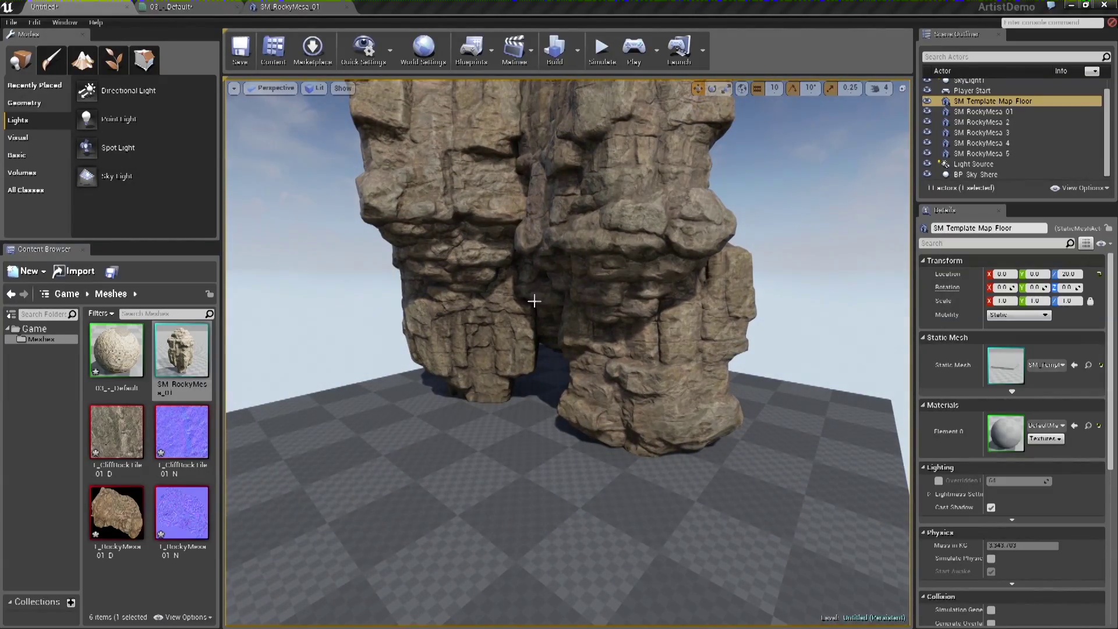
{"action": "key", "text": "g"}
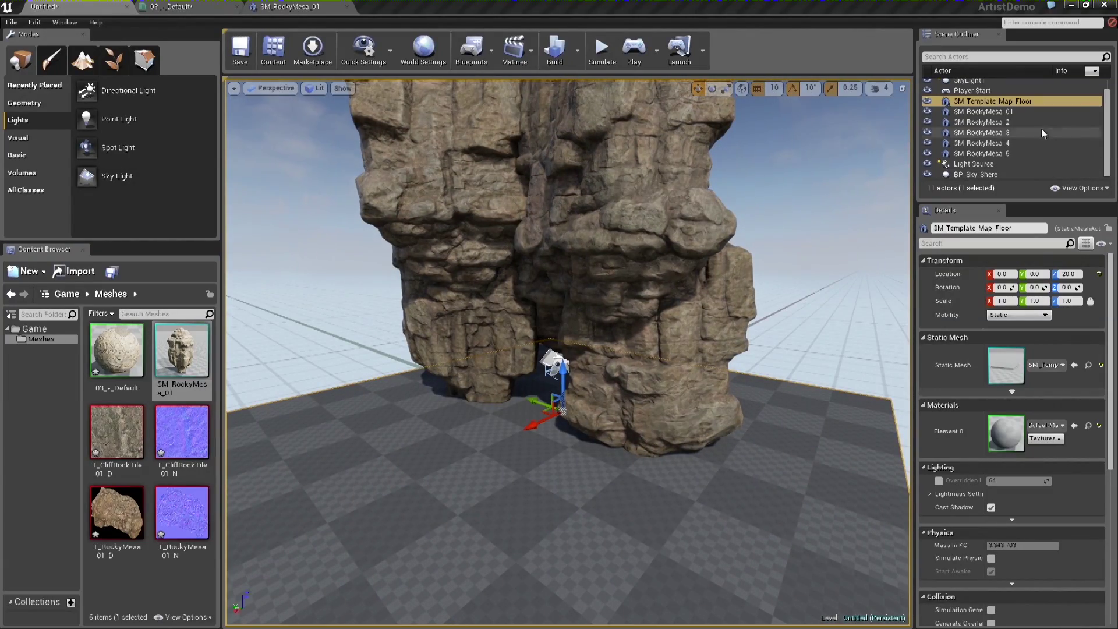
Move the Player Start out from between the rocks to X 290, Y -200 on the open floor
{"action": "mouse_move", "coordinate": [583, 332]}
{"action": "right_mouse_down"}
{"action": "mouse_move", "coordinate": [559, 347]}
{"action": "mouse_move", "coordinate": [589, 335]}
{"action": "right_mouse_up"}
{"action": "key", "text": "w"}
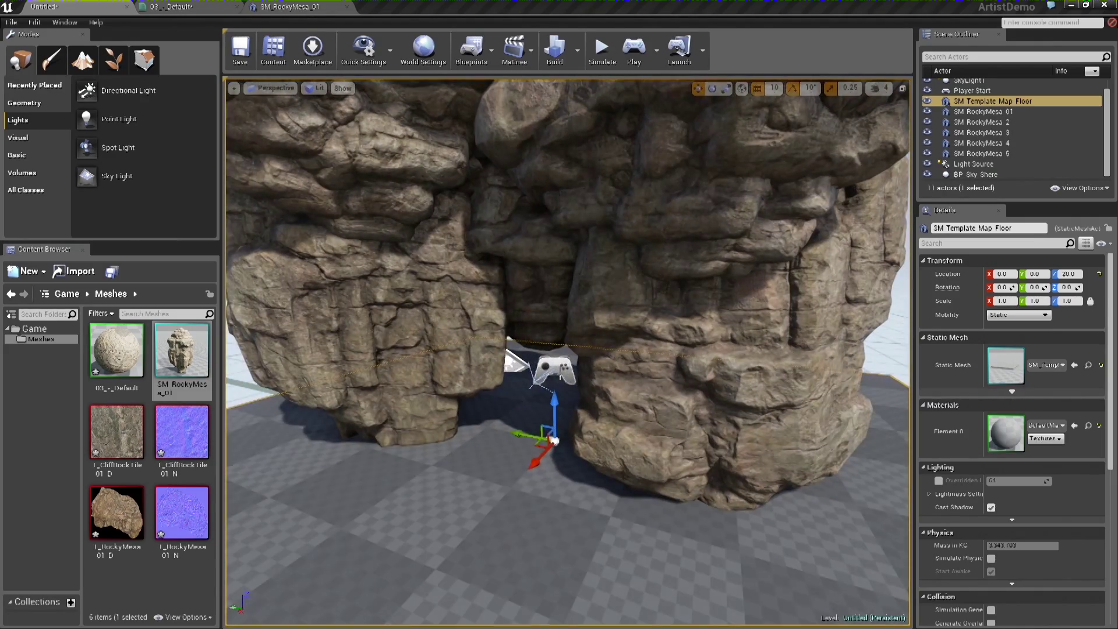
{"action": "left_click", "coordinate": [557, 370]}
{"action": "key", "text": "s"}
{"action": "right_click_drag", "start_coordinate": [557, 370], "coordinate": [505, 364]}
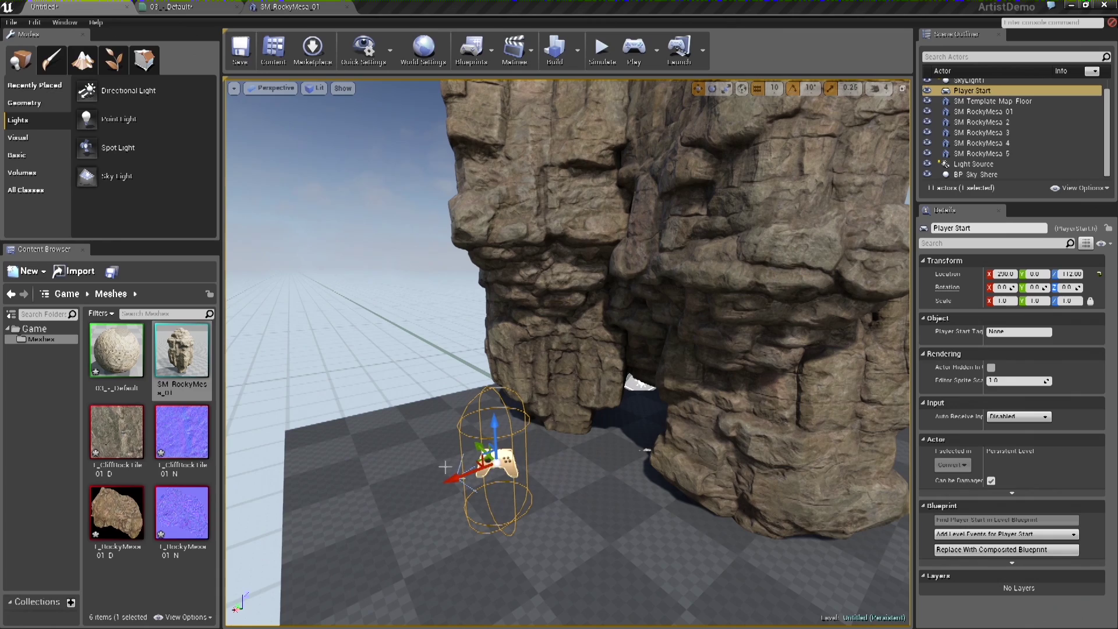
{"action": "left_click_drag", "start_coordinate": [486, 447], "coordinate": [622, 575]}
{"action": "right_click_drag", "start_coordinate": [623, 575], "coordinate": [600, 573]}
{"action": "right_click_drag", "start_coordinate": [482, 569], "coordinate": [476, 568]}
{"action": "right_click_drag", "start_coordinate": [540, 527], "coordinate": [441, 441]}
Rotate the Player Start around Z to face the cliff and move it farther away to X 360, Y -340
{"action": "key", "text": "e"}
{"action": "mouse_move", "coordinate": [563, 450]}
{"action": "left_mouse_down"}
{"action": "mouse_move", "coordinate": [617, 453]}
{"action": "mouse_move", "coordinate": [579, 460]}
{"action": "mouse_move", "coordinate": [574, 446]}
{"action": "left_mouse_up"}
{"action": "key", "text": "w"}
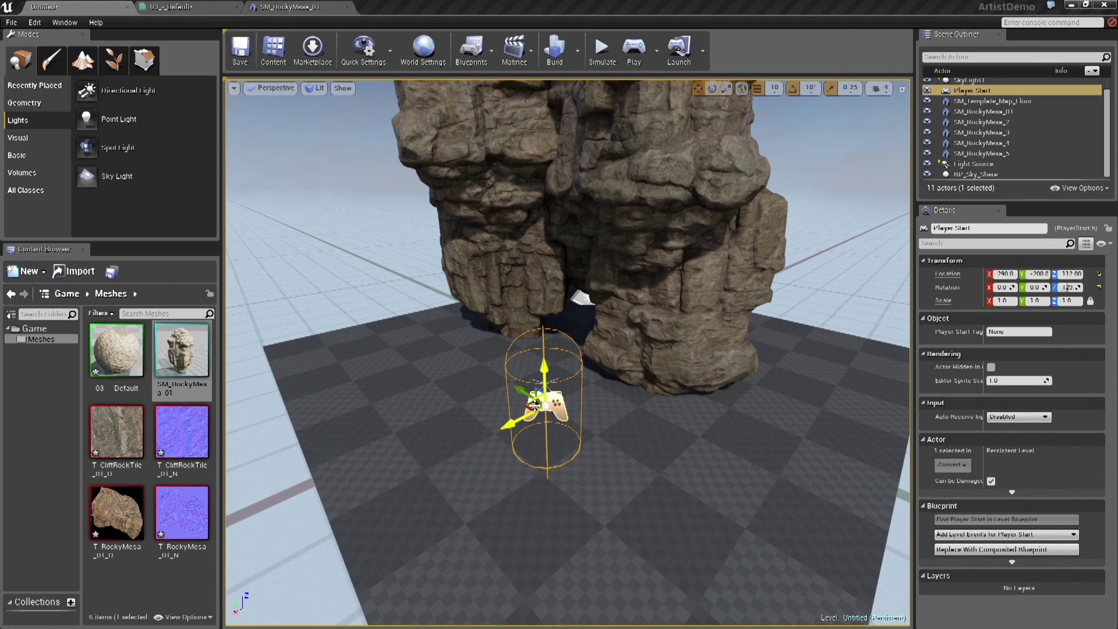
{"action": "left_click_drag", "start_coordinate": [519, 385], "coordinate": [559, 552]}
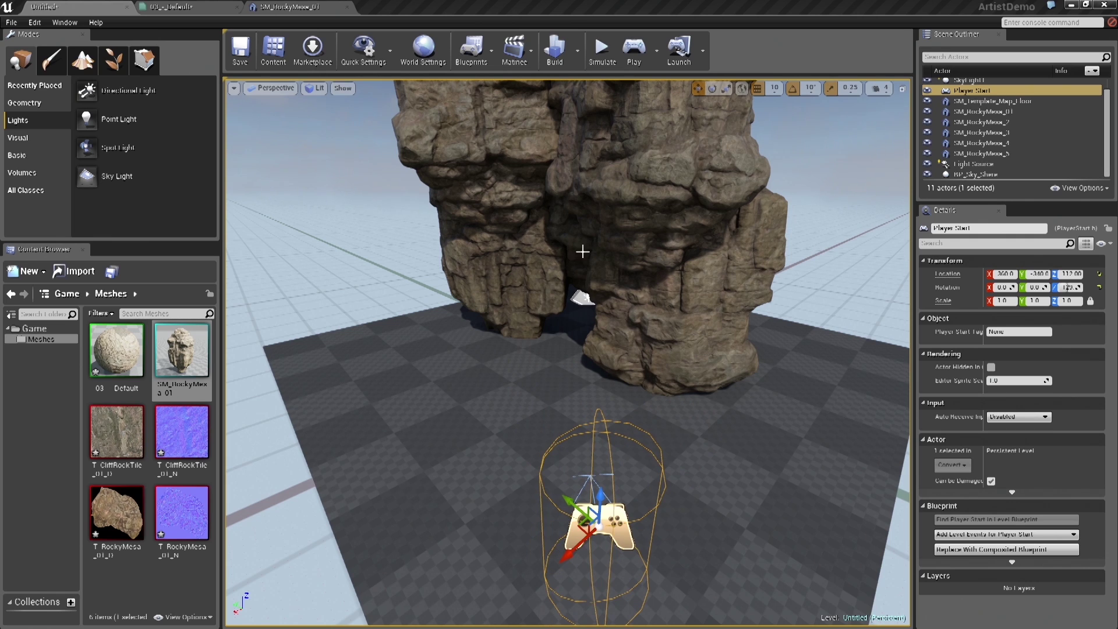
Play the level in the viewport, spawning the player at the Default Player Start, and take mouse control
{"action": "left_click", "coordinate": [657, 51]}
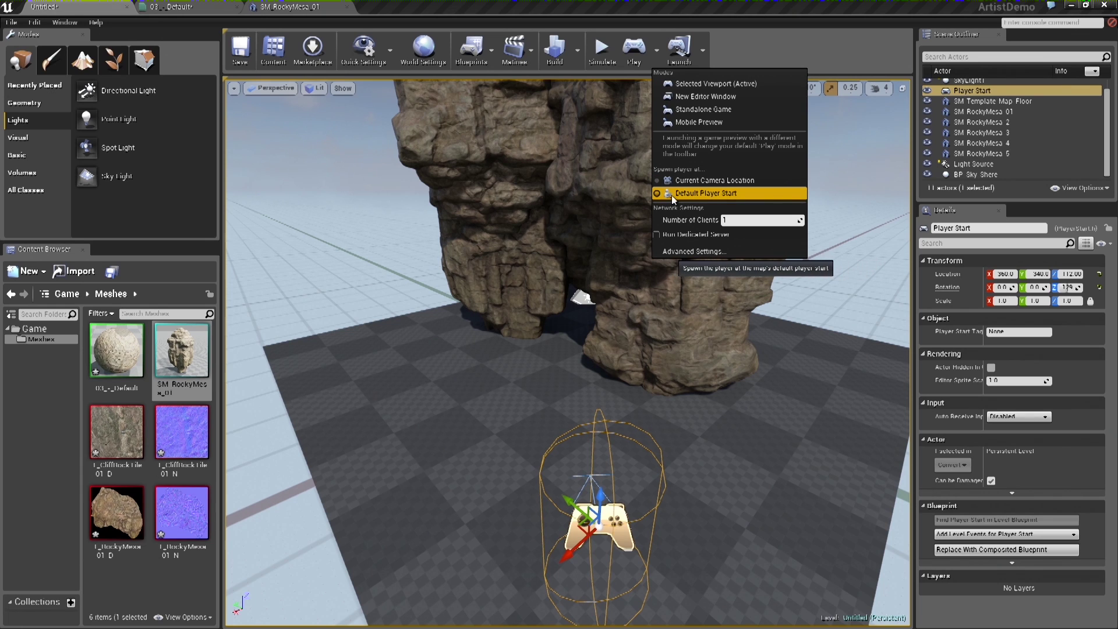
{"action": "left_click", "coordinate": [634, 51]}
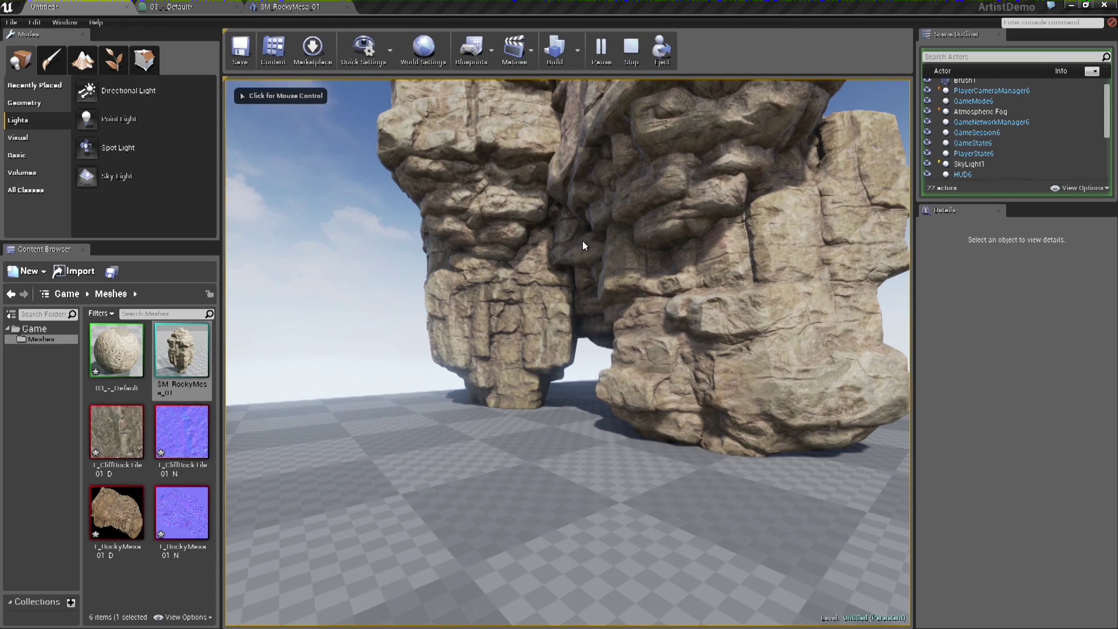
{"action": "left_click", "coordinate": [576, 286]}
Walk around the cliff formation in play mode to examine it from ground level, and end the play session
{"action": "key", "text": "w"}
{"action": "key", "text": "w"}
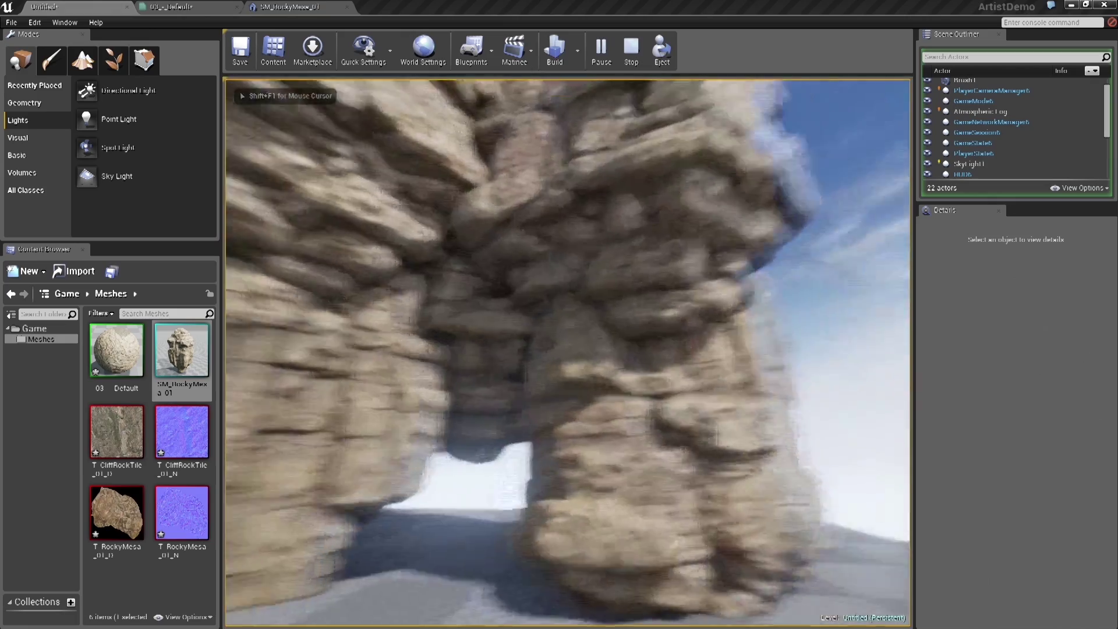
{"action": "key", "text": "w"}
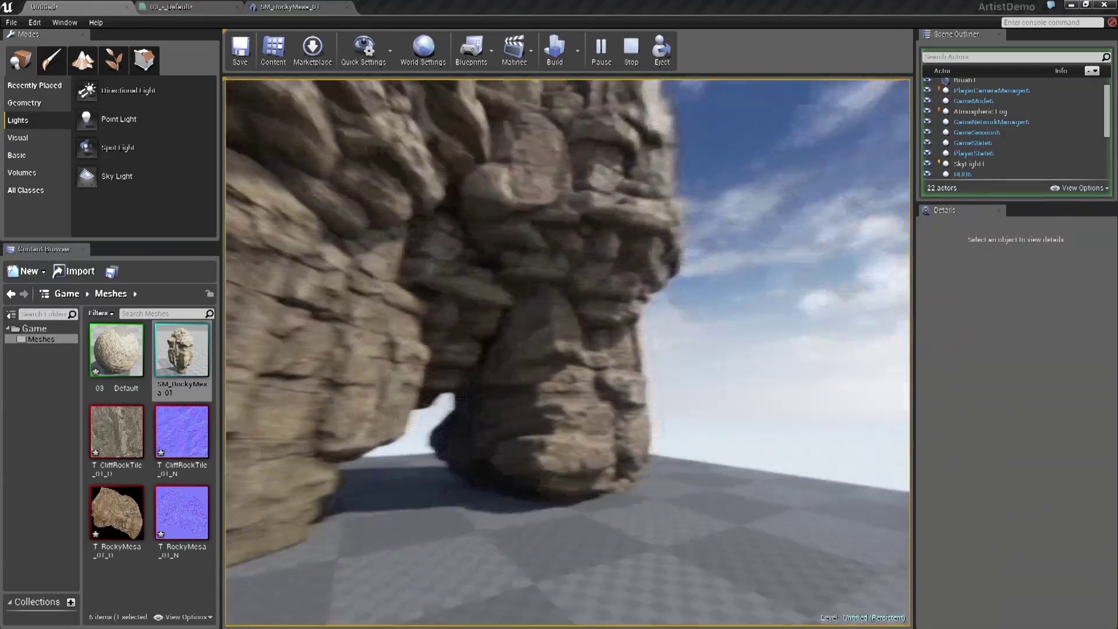
{"action": "key", "text": "w"}
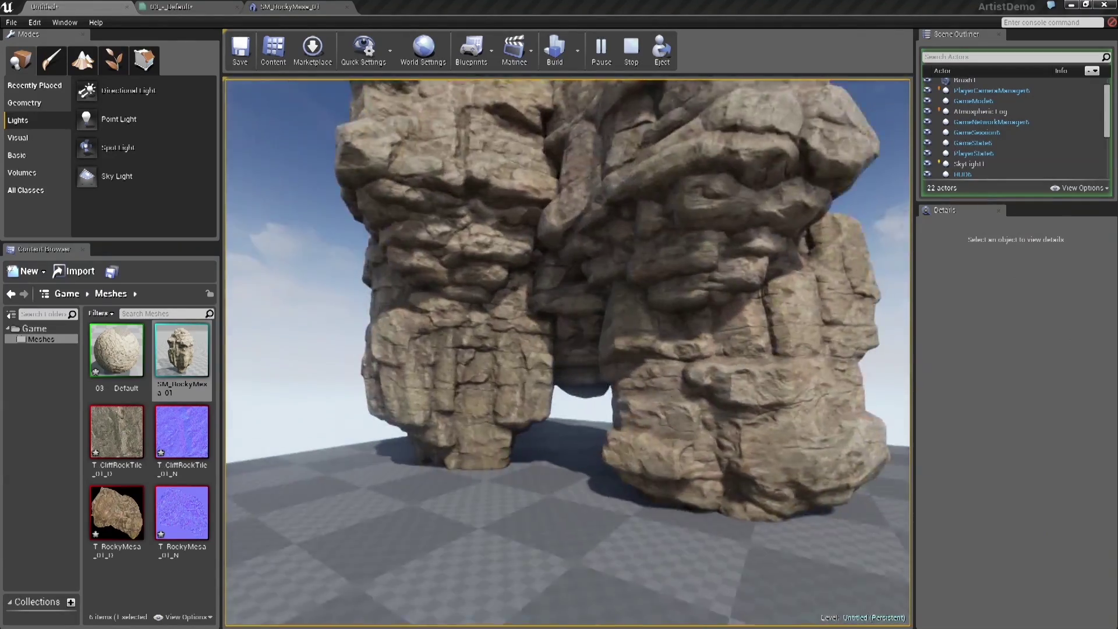
{"action": "key", "text": "w"}
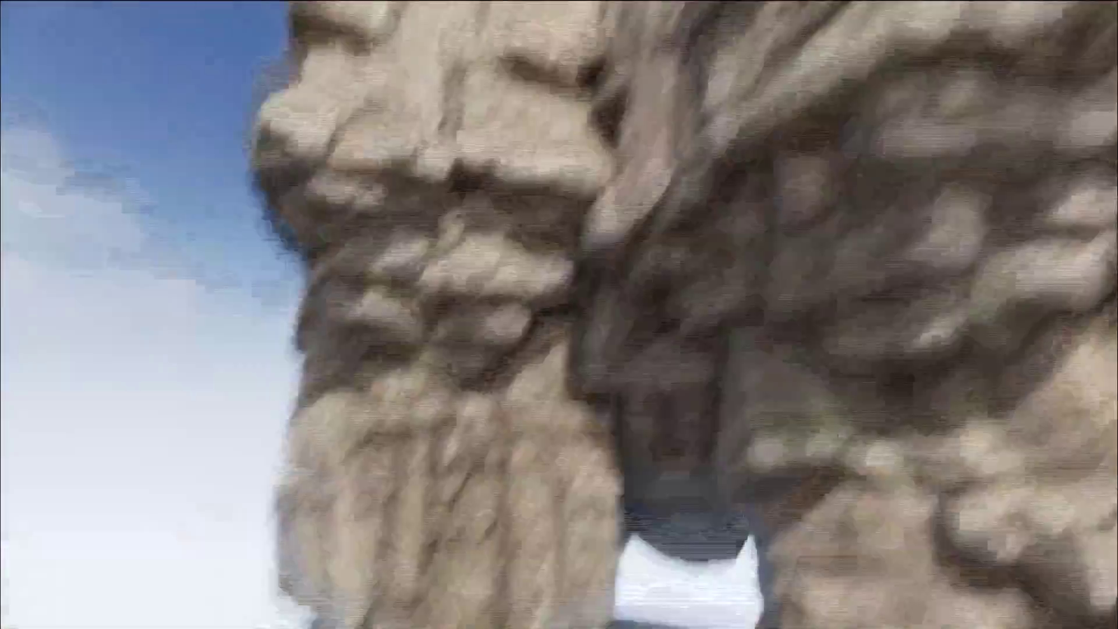
{"action": "key", "text": "w"}
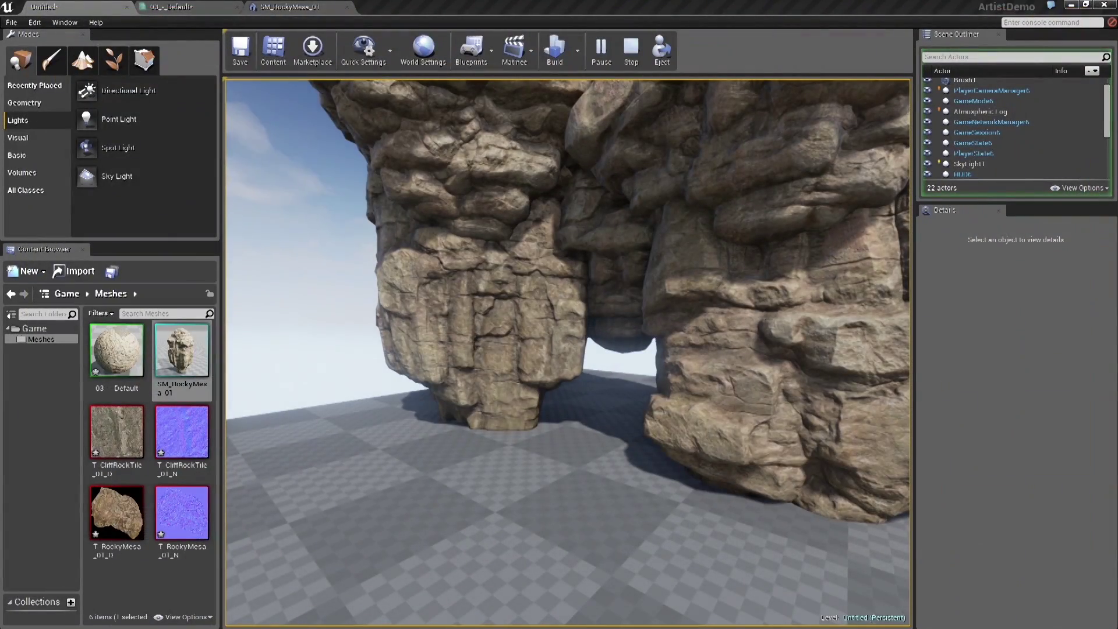
{"action": "key", "text": "Escape"}
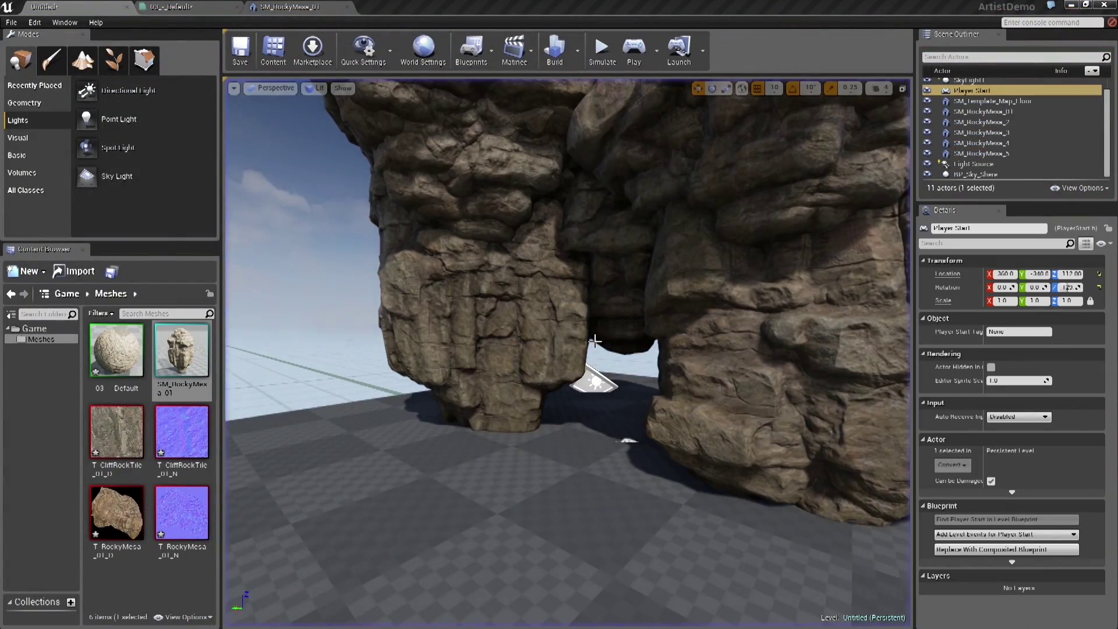
{"action": "right_click_drag", "start_coordinate": [595, 303], "coordinate": [562, 336]}
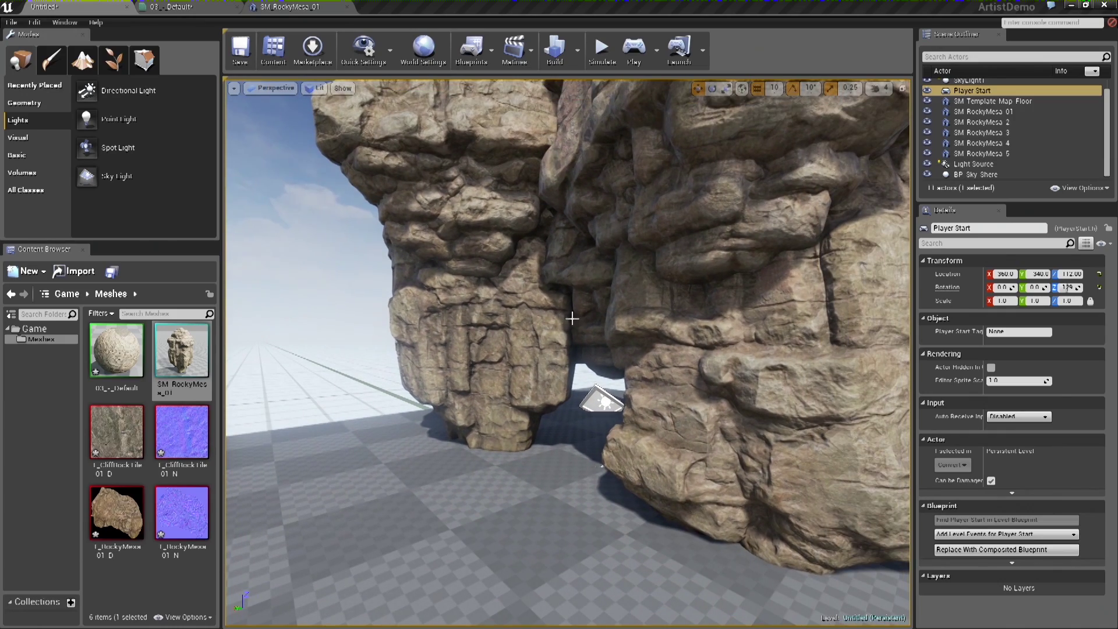